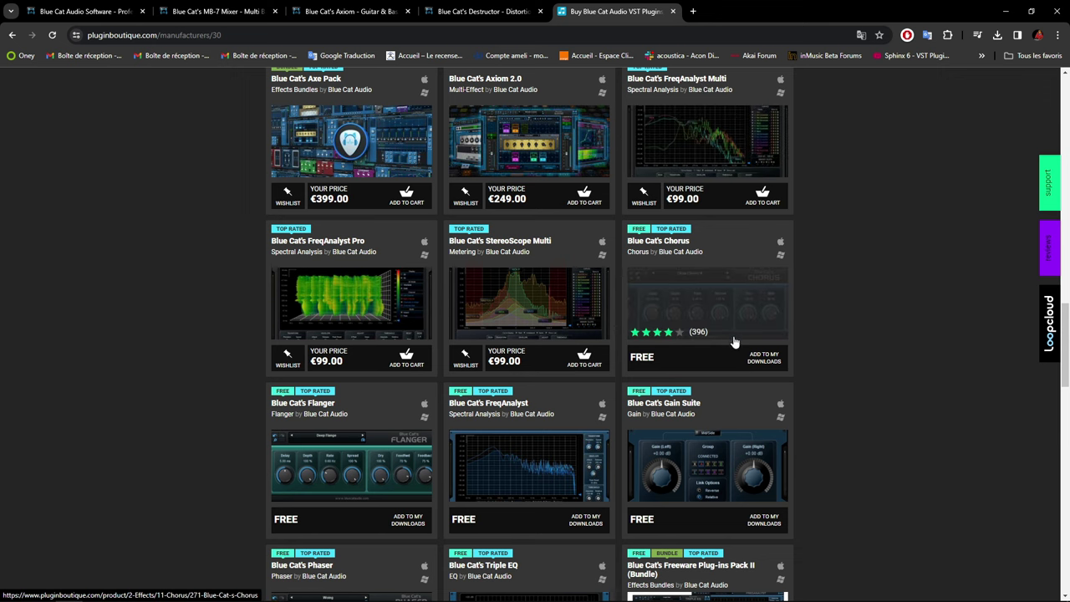
Browse the Blue Cat Audio plugins on Plugin Boutique, checking the free and paid effects and bundles
{"action": "scroll", "coordinate": [709, 324], "scroll_direction": "down", "scroll_amount": 2}
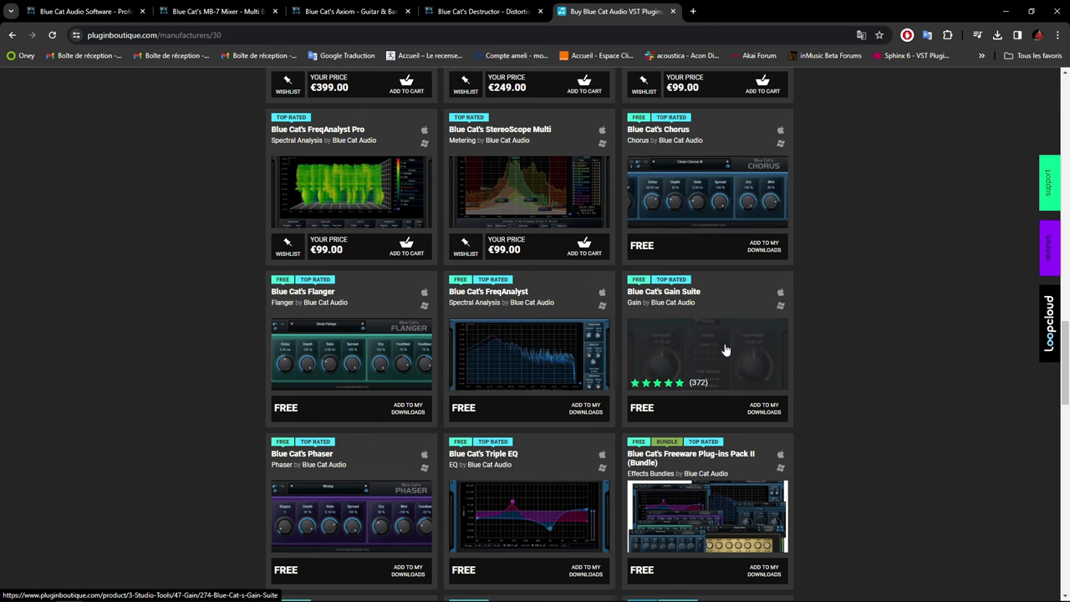
{"action": "scroll", "coordinate": [724, 344], "scroll_direction": "down", "scroll_amount": 4}
{"action": "scroll", "coordinate": [724, 349], "scroll_direction": "down", "scroll_amount": 4}
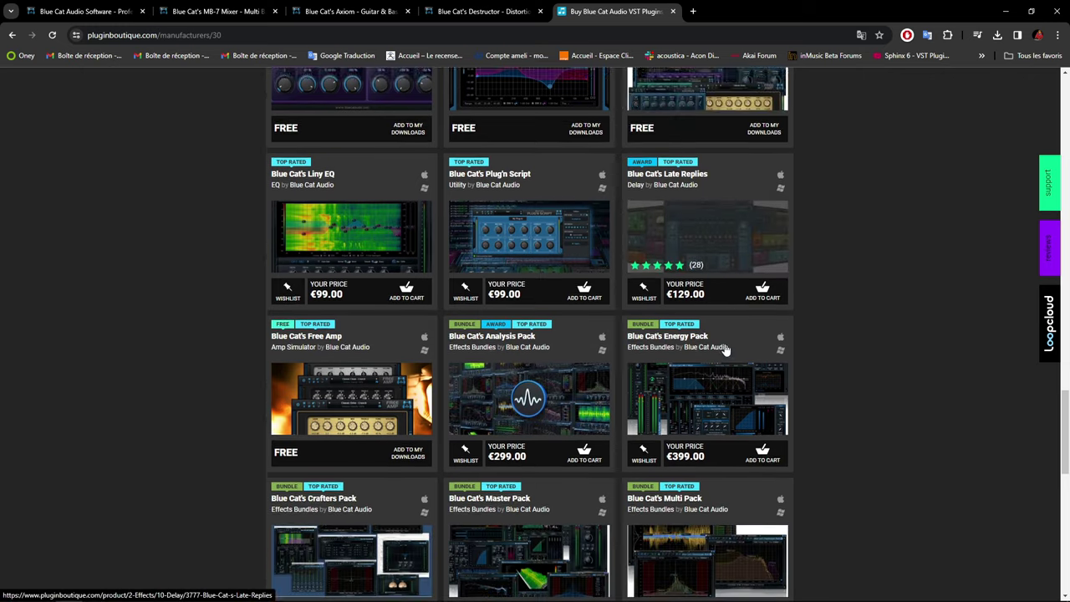
{"action": "scroll", "coordinate": [724, 343], "scroll_direction": "up", "scroll_amount": 5}
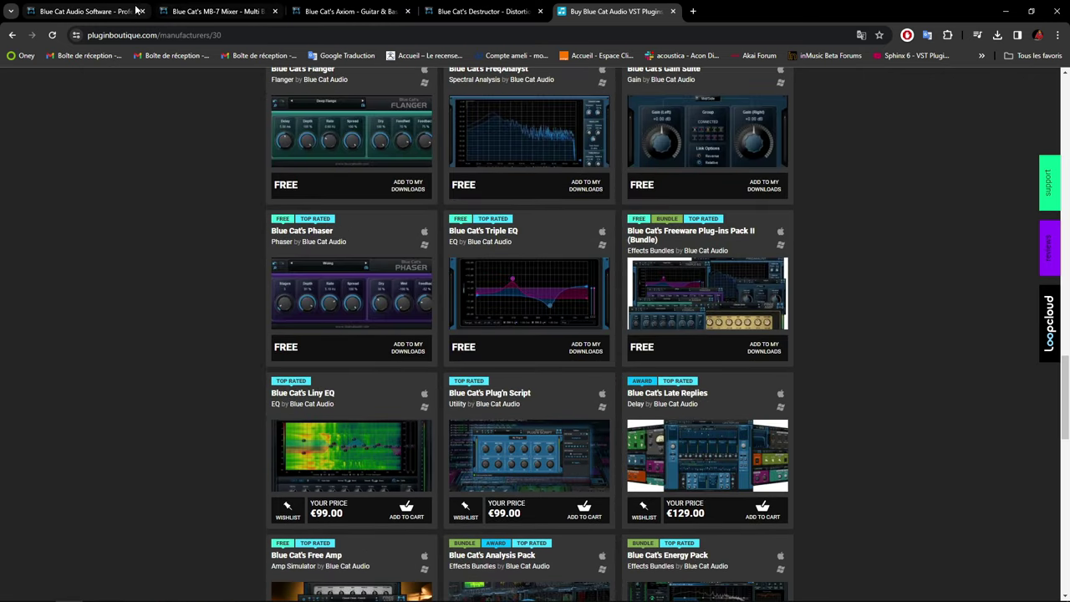
Look through the product categories on the Blue Cat Audio website and return to the Plugin Boutique page
{"action": "left_click", "coordinate": [110, 13]}
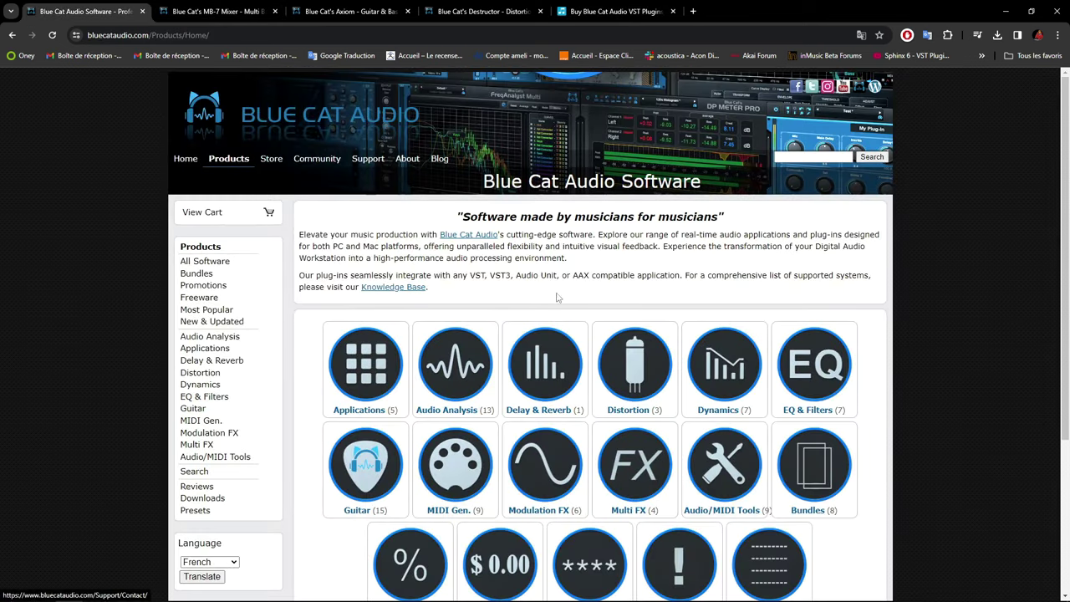
{"action": "scroll", "coordinate": [654, 257], "scroll_direction": "down", "scroll_amount": 2}
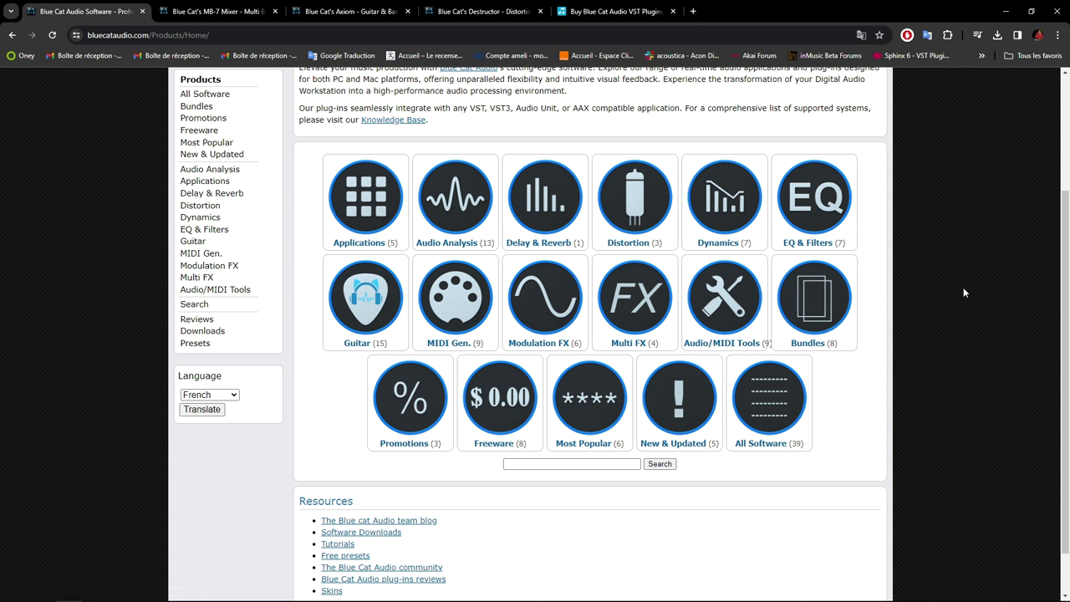
{"action": "left_click", "coordinate": [617, 11]}
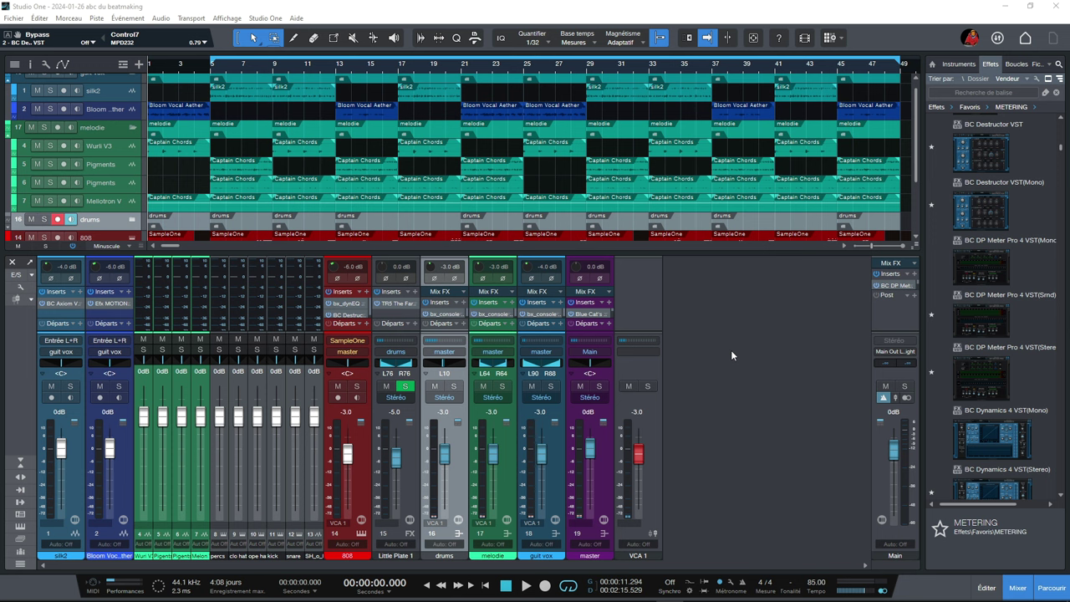
In Studio One, play the song and view its full arrangement with the mixer hidden and the tracks enlarged
{"action": "key", "text": "space"}
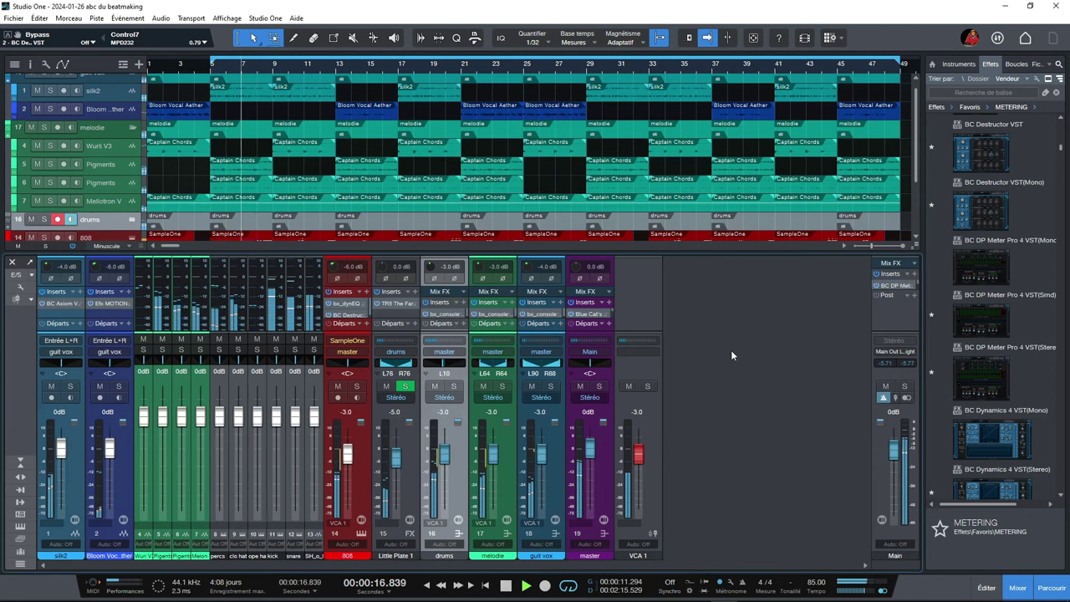
{"action": "key", "text": "F3"}
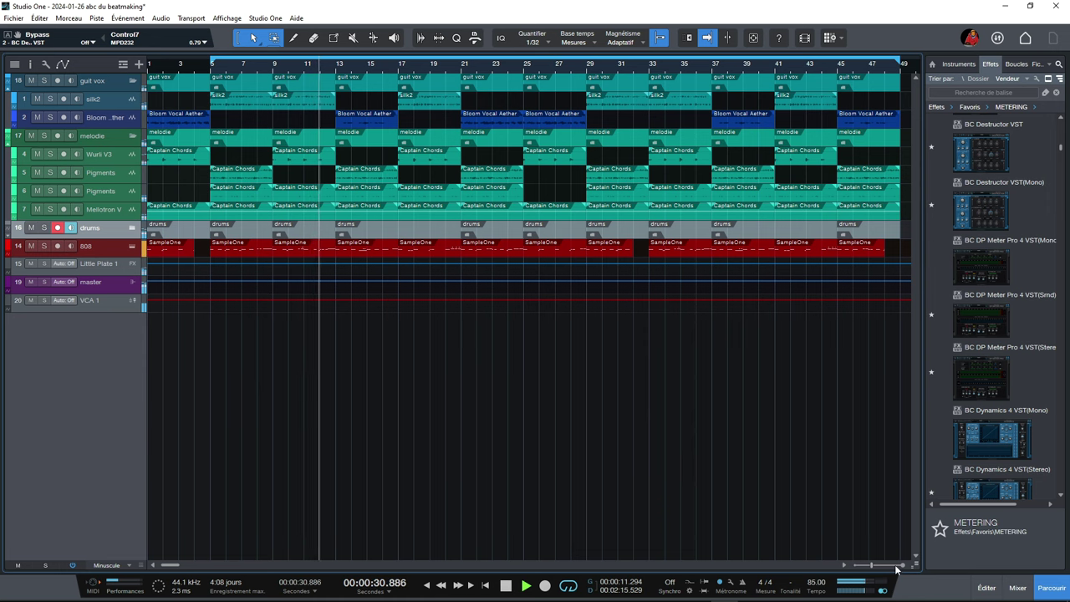
{"action": "left_click", "coordinate": [757, 41]}
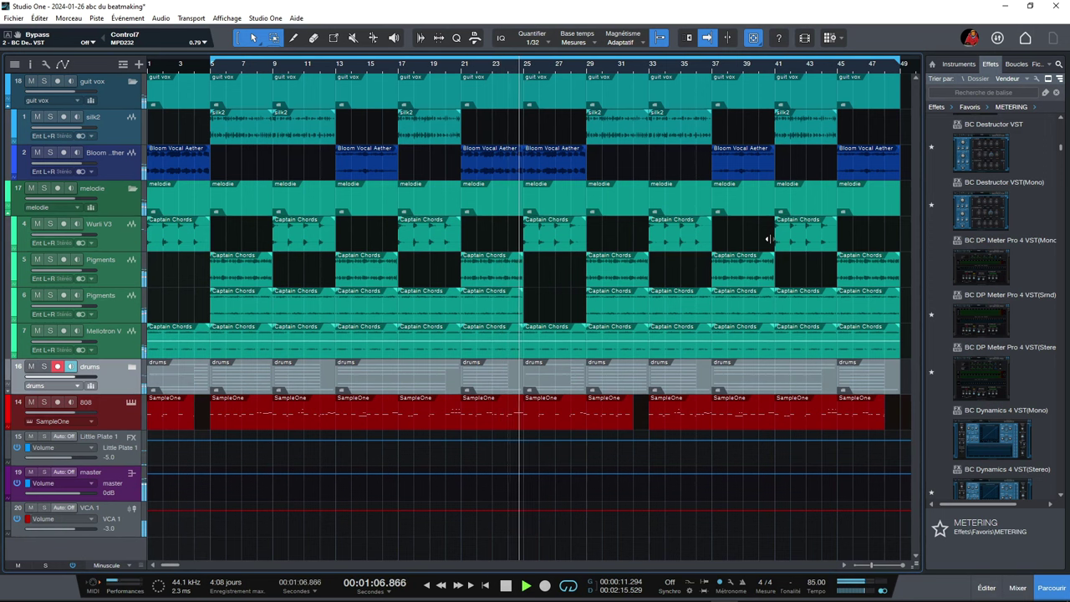
{"action": "key", "text": "space"}
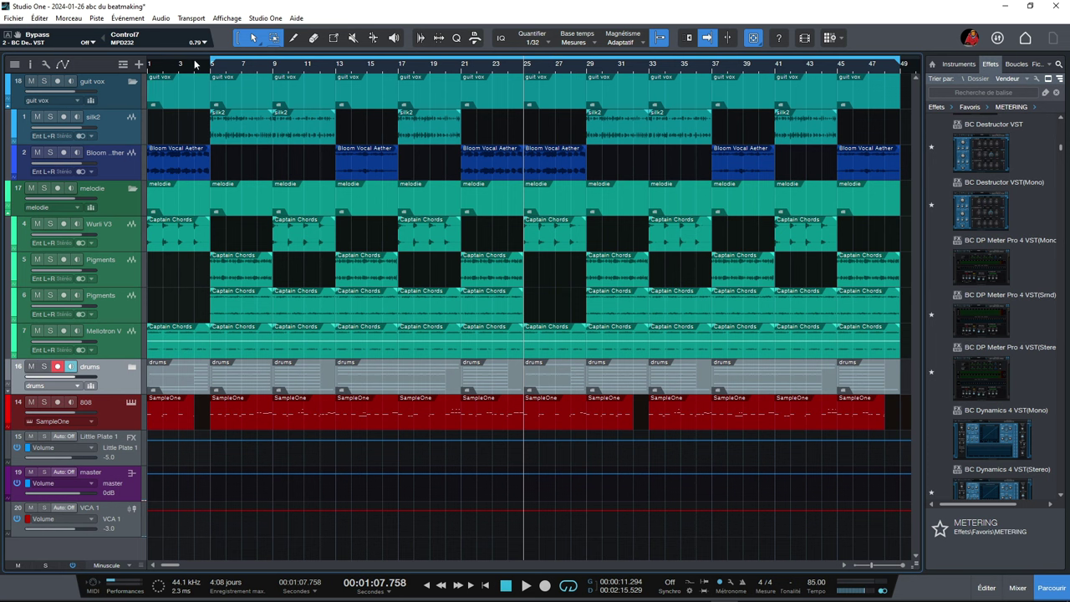
Set the loop range to bars 5–13, solo the silk2 track and its guit vox folder, and start playback
{"action": "left_click_drag", "start_coordinate": [901, 62], "coordinate": [337, 62]}
{"action": "left_click", "coordinate": [49, 117]}
{"action": "left_click", "coordinate": [44, 81]}
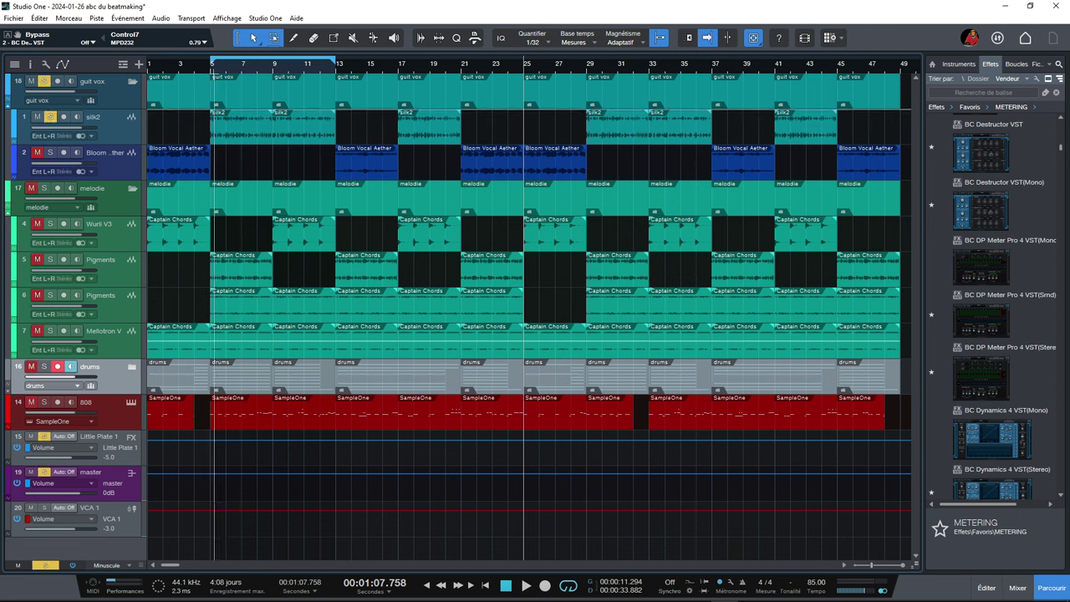
{"action": "key", "text": "space"}
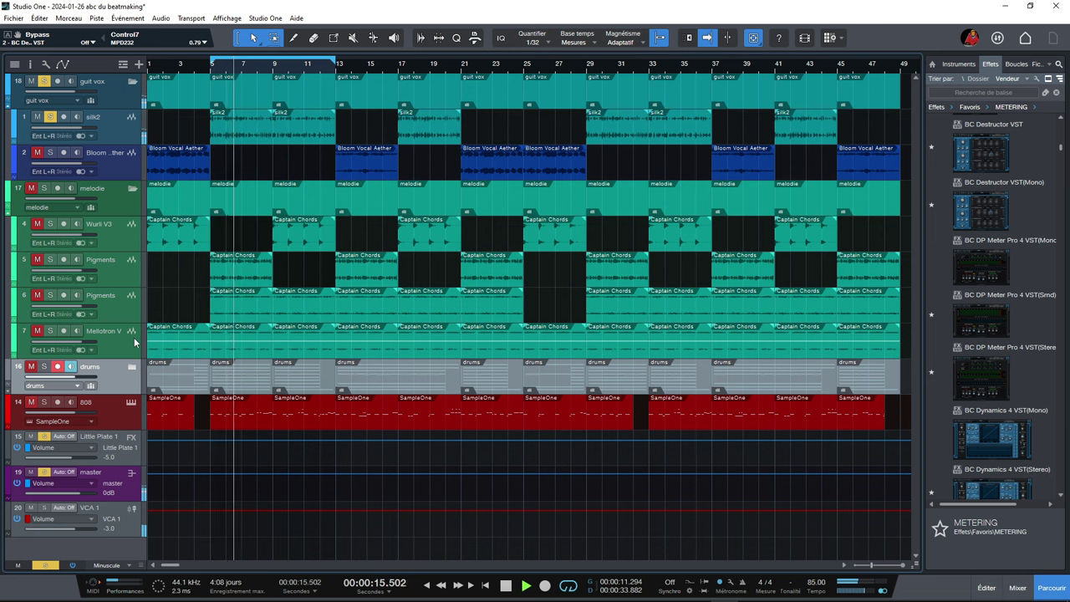
Show the mixer with a taller console, stopping playback, and bring up the BC Axiom insert of the silk2 channel
{"action": "key", "text": "F3"}
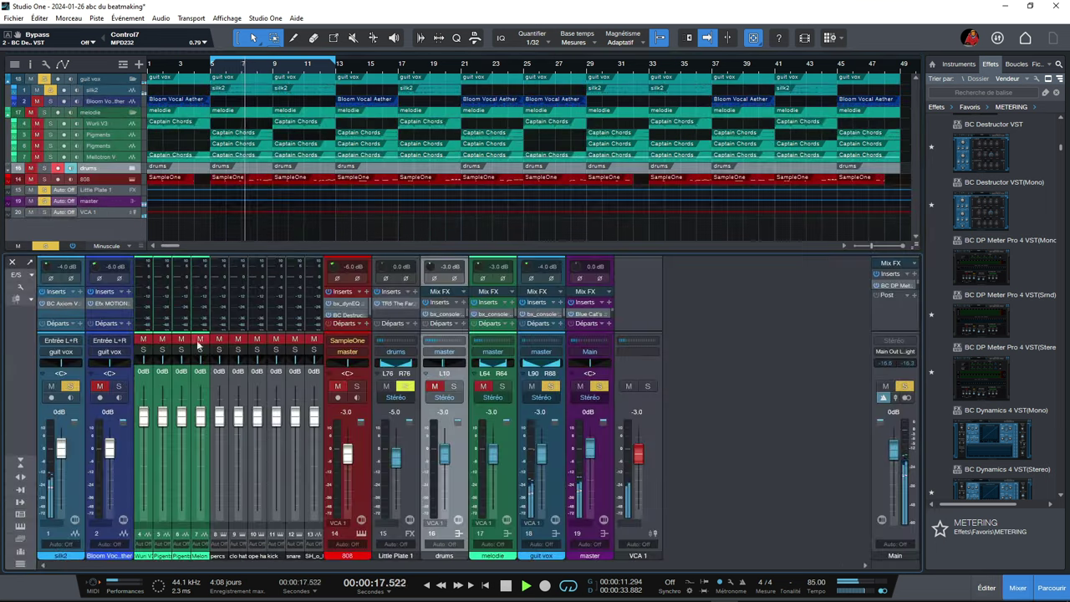
{"action": "key", "text": "space"}
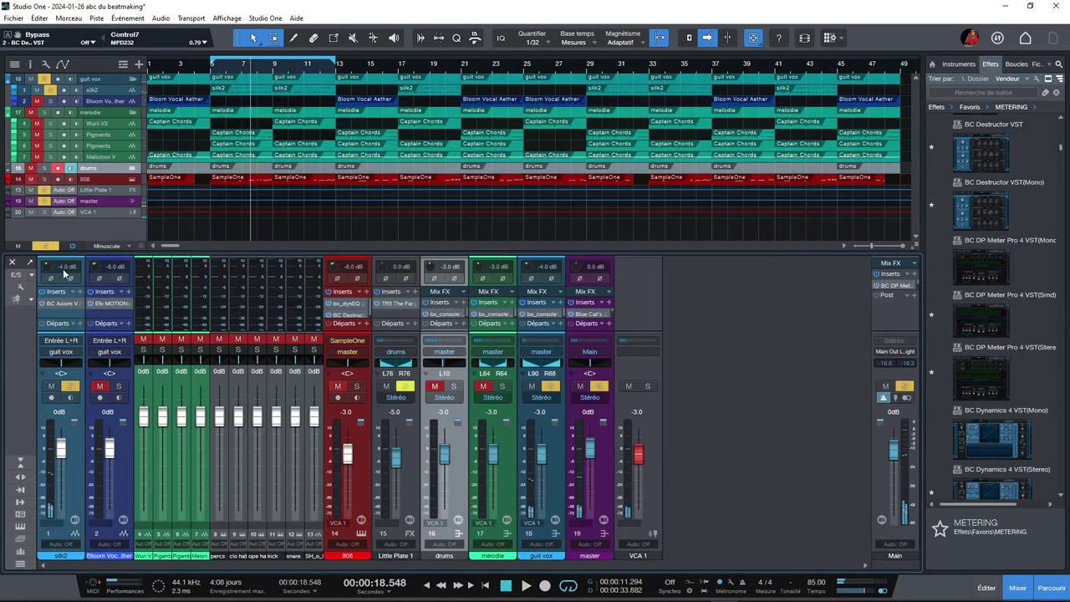
{"action": "left_click_drag", "start_coordinate": [75, 247], "coordinate": [78, 212]}
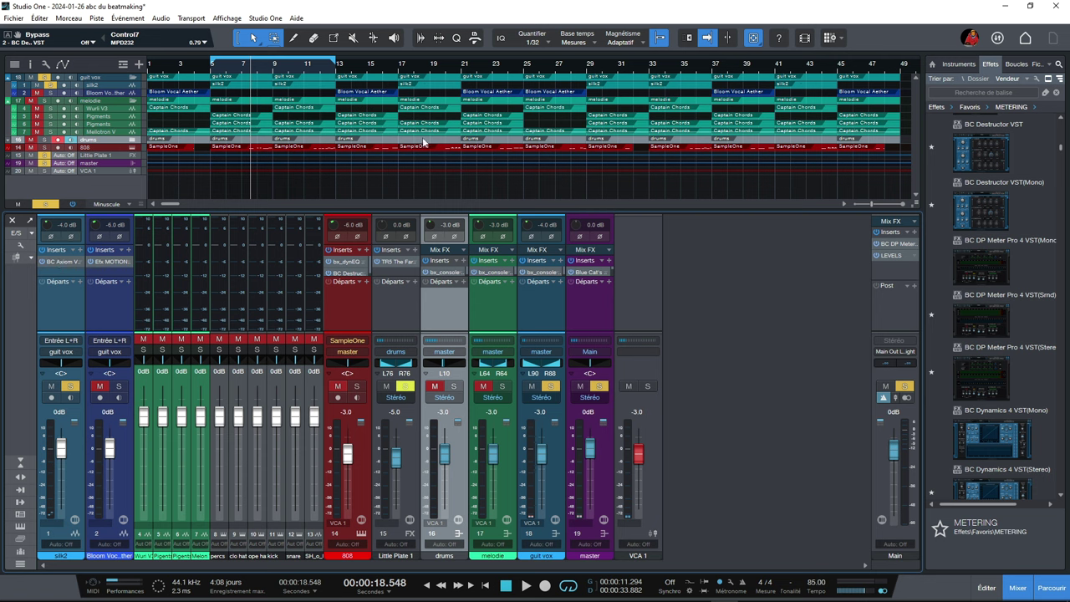
{"action": "left_click_drag", "start_coordinate": [393, 31], "coordinate": [528, 63]}
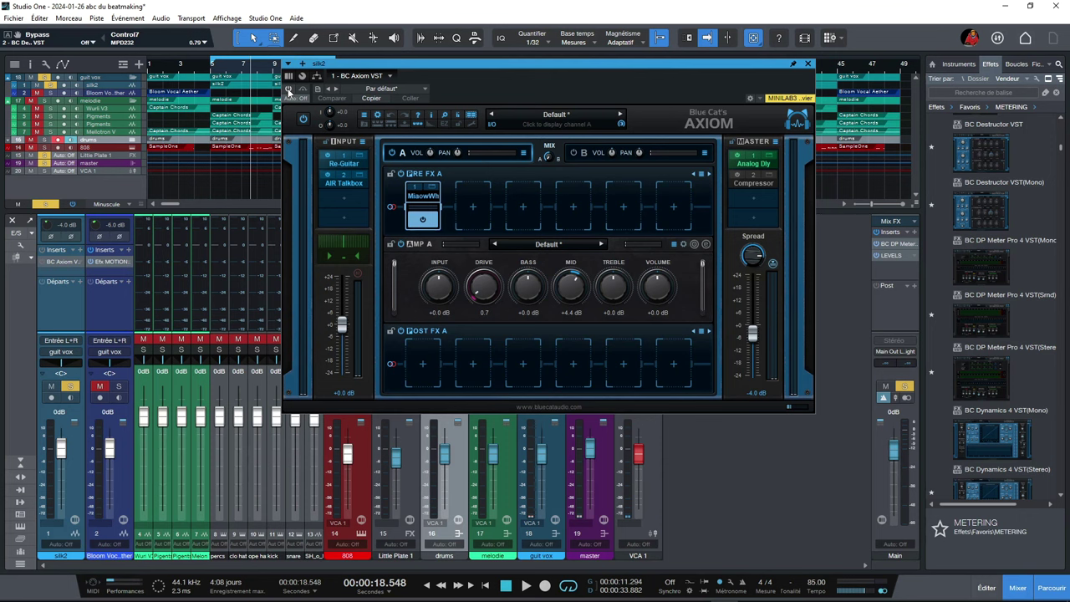
Play the silk2 loop from its start with Axiom bypassed, and play it again with Axiom activated
{"action": "key", "text": "KP_0"}
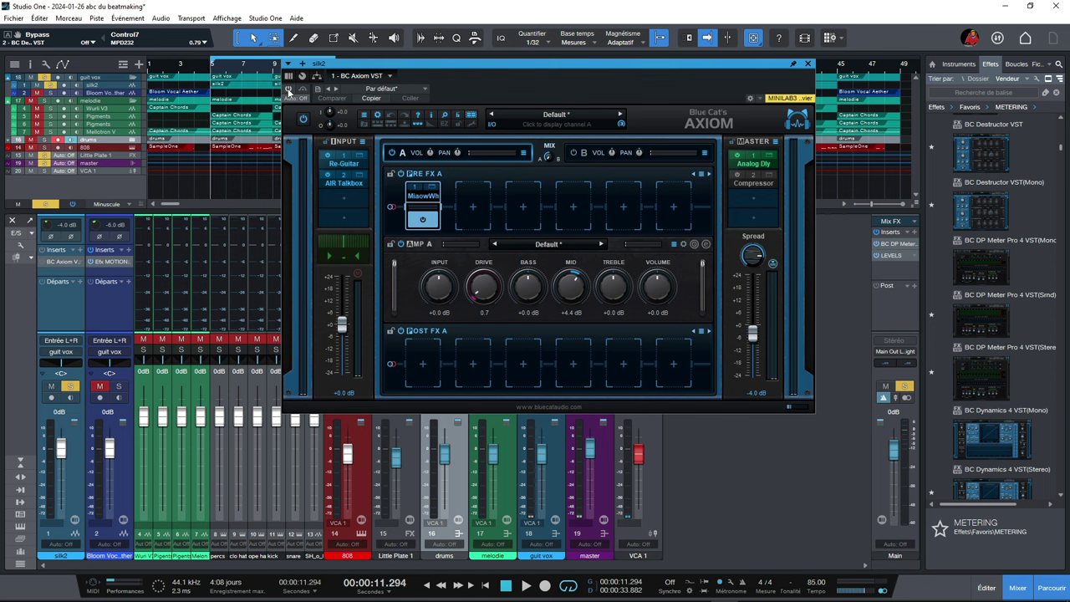
{"action": "key", "text": "space"}
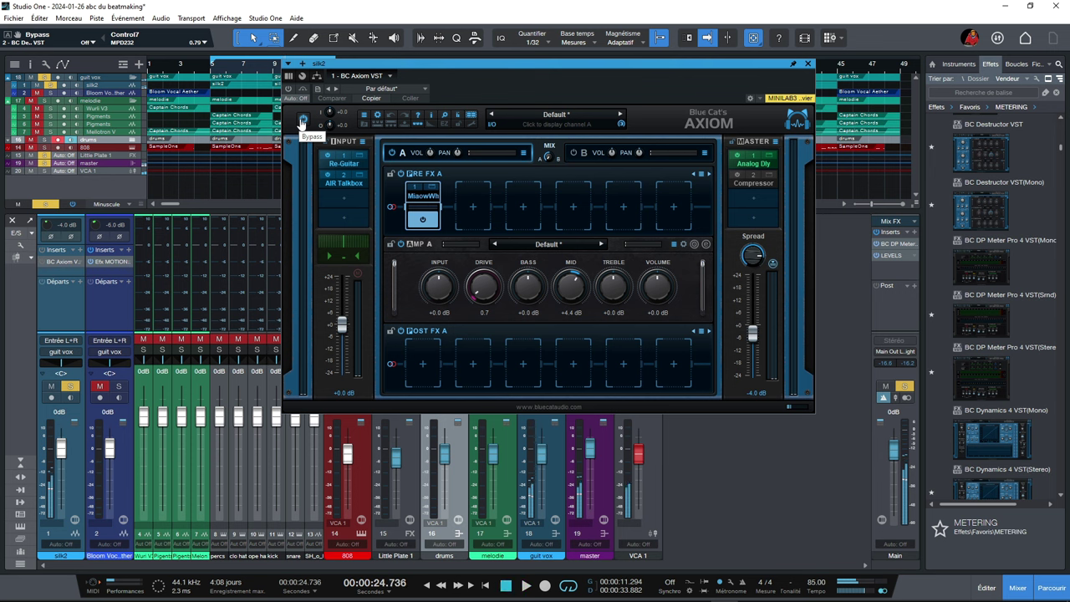
{"action": "left_click", "coordinate": [301, 123]}
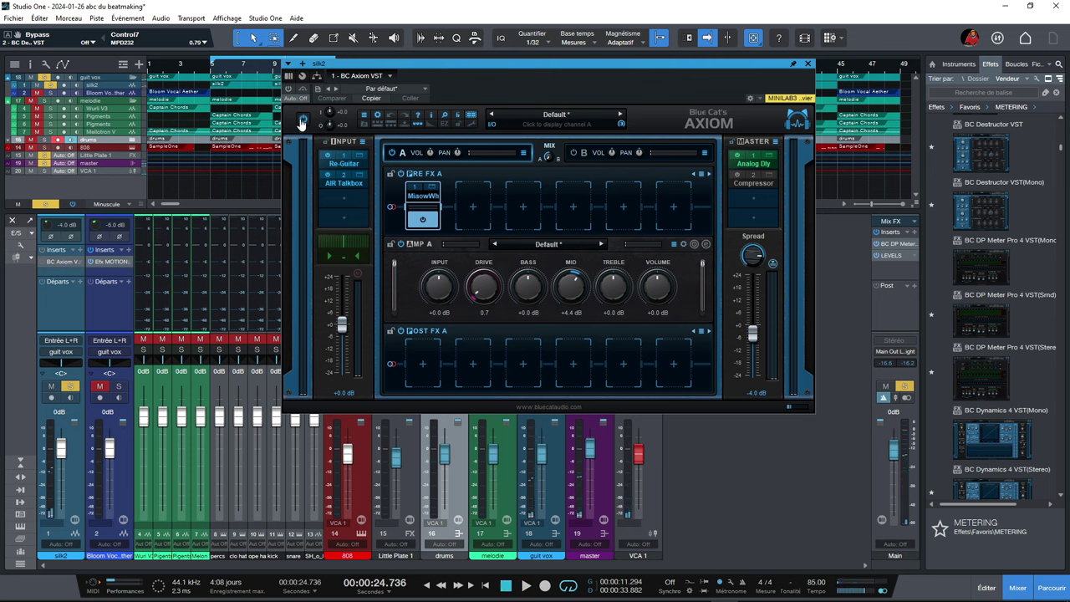
{"action": "left_click", "coordinate": [302, 123]}
{"action": "key", "text": "space"}
{"action": "key", "text": "space"}
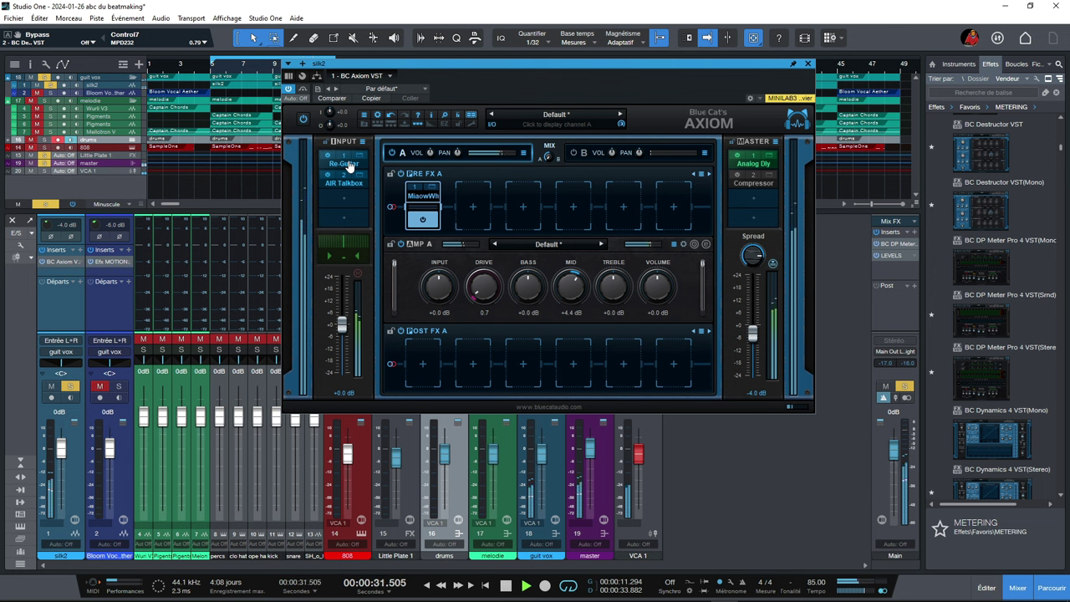
{"action": "key", "text": "space"}
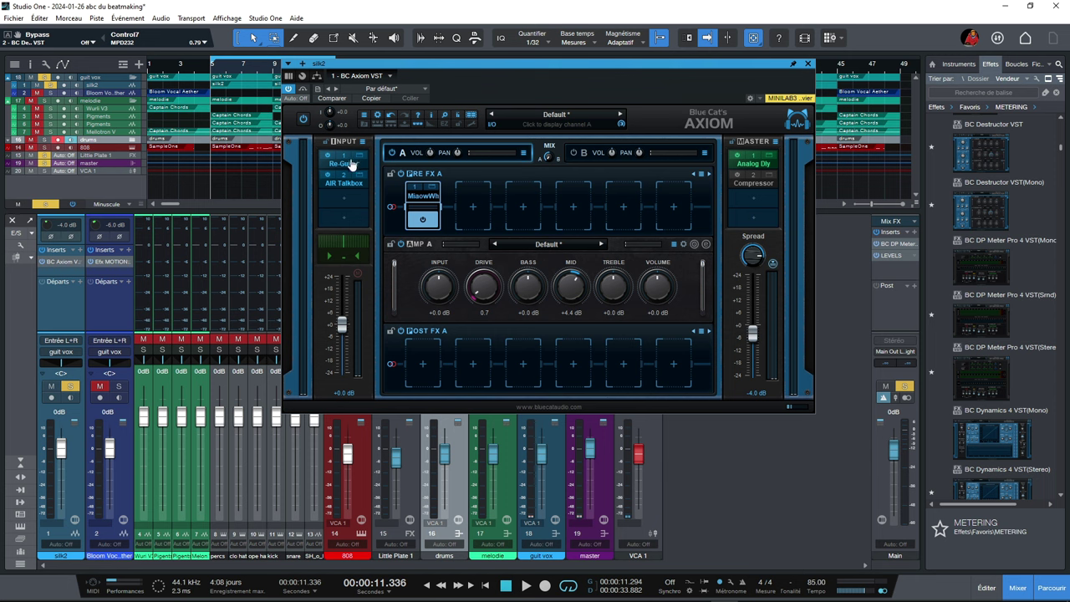
Browse Axiom's factory preset categories, including the bass guitar, Guitar - Clean + FX, Guitar - Crunch and Guitar - Piezo lists
{"action": "left_click", "coordinate": [558, 119]}
{"action": "mouse_move", "coordinate": [608, 123]}
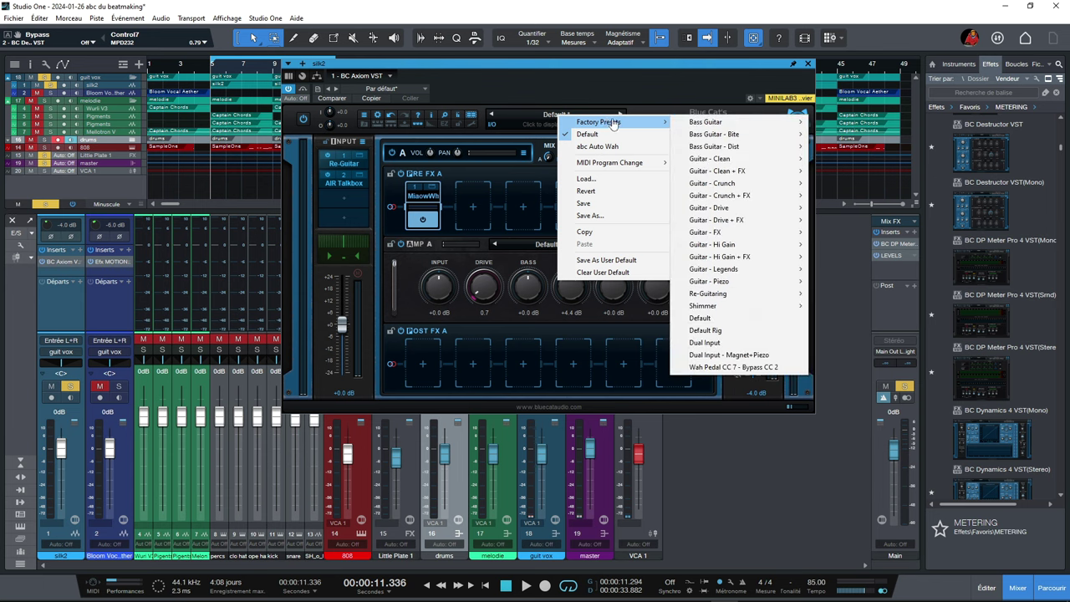
{"action": "mouse_move", "coordinate": [700, 123]}
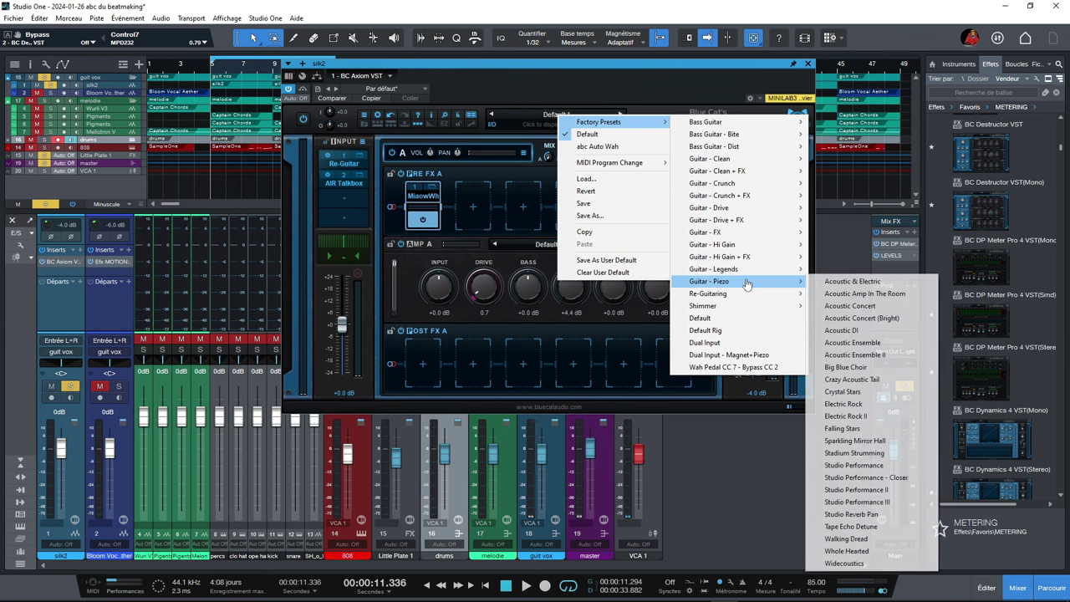
{"action": "mouse_move", "coordinate": [773, 201]}
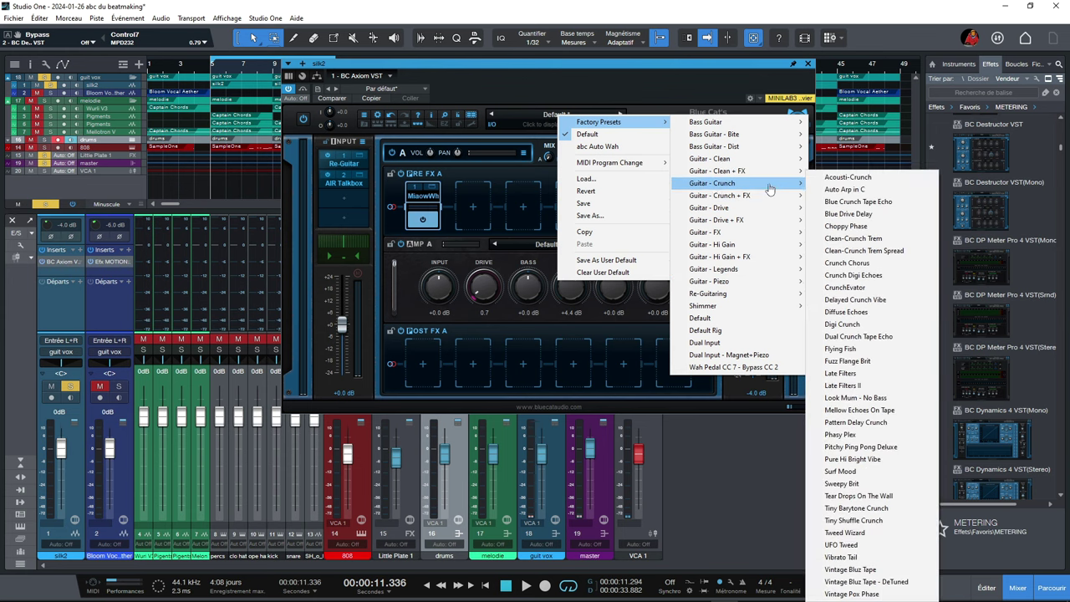
{"action": "mouse_move", "coordinate": [776, 125]}
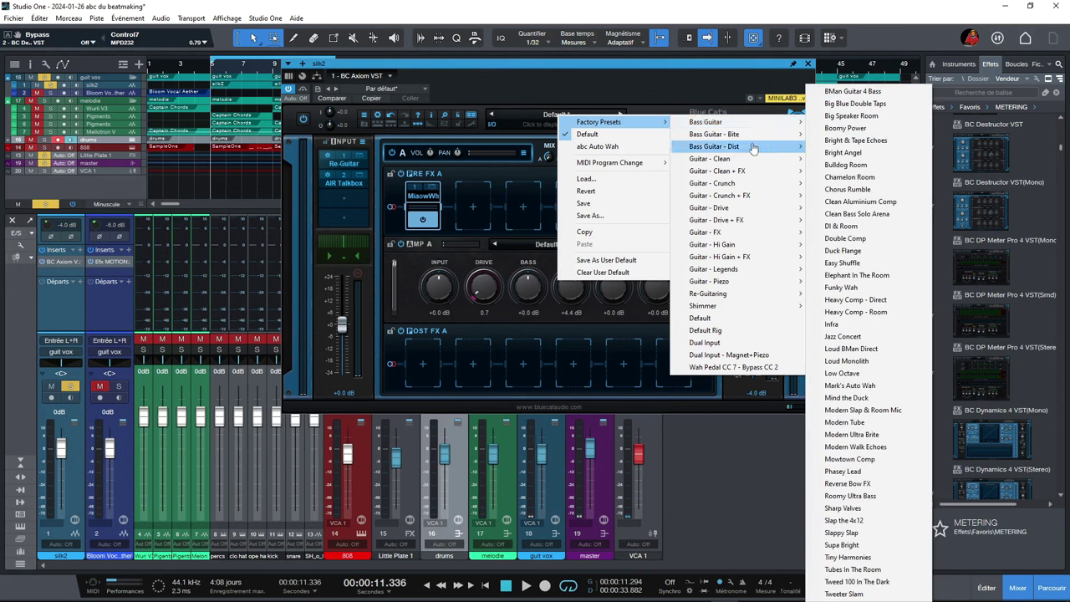
{"action": "mouse_move", "coordinate": [751, 148]}
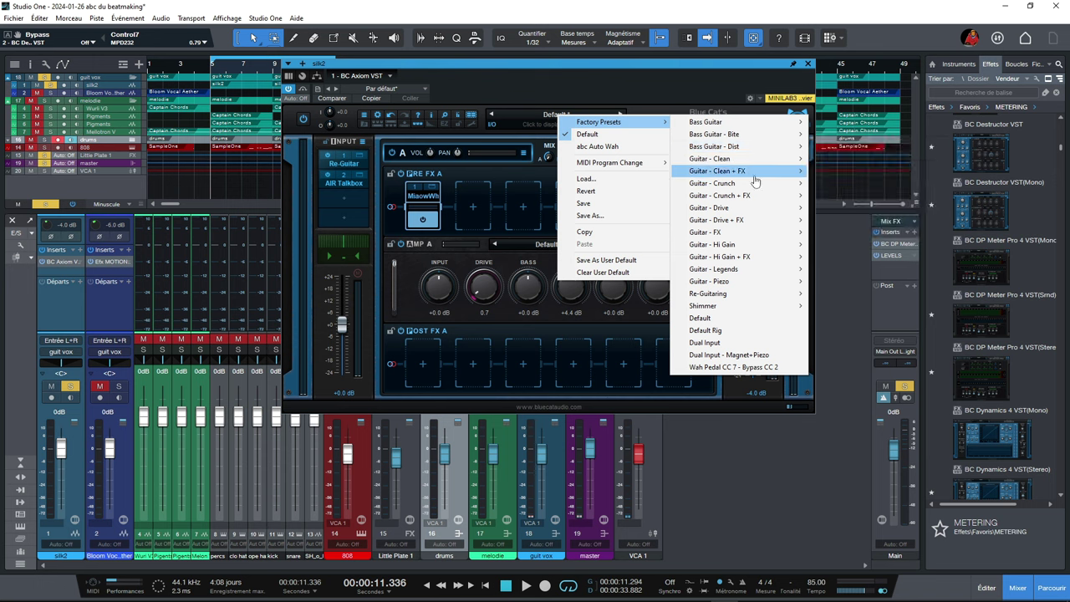
{"action": "mouse_move", "coordinate": [733, 174]}
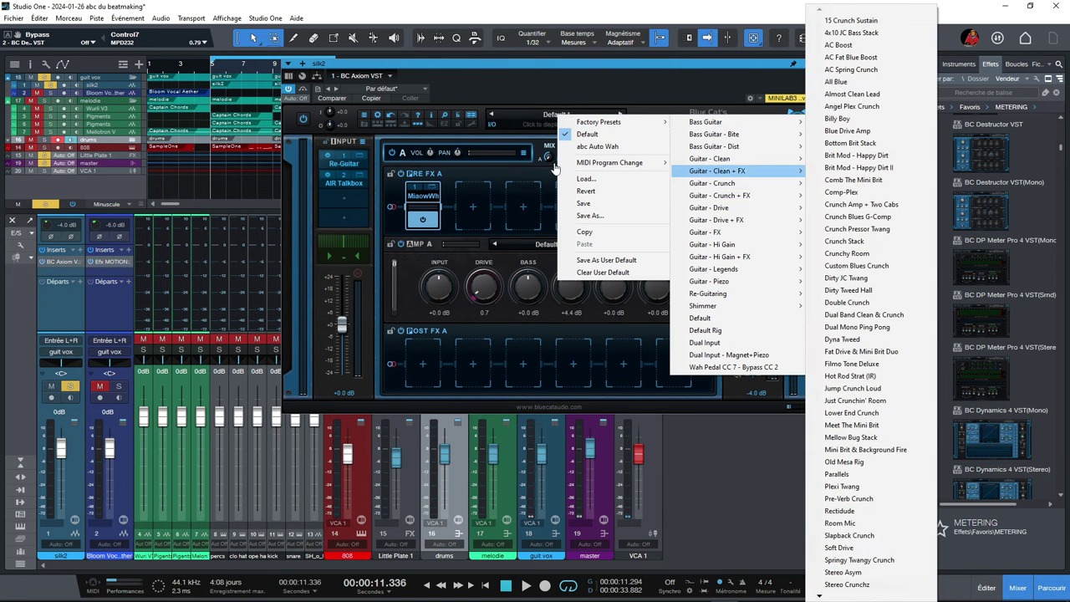
Examine the Select, VST and VST3 loading options for the empty third slot of Axiom's input section
{"action": "left_click", "coordinate": [352, 208]}
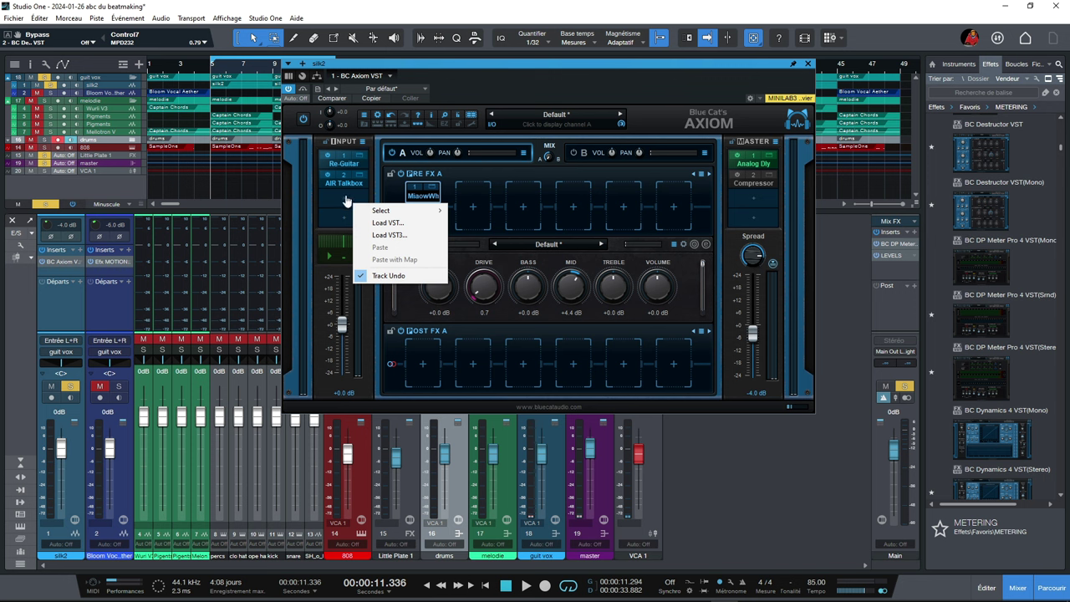
{"action": "left_click", "coordinate": [354, 198]}
{"action": "left_click", "coordinate": [353, 197]}
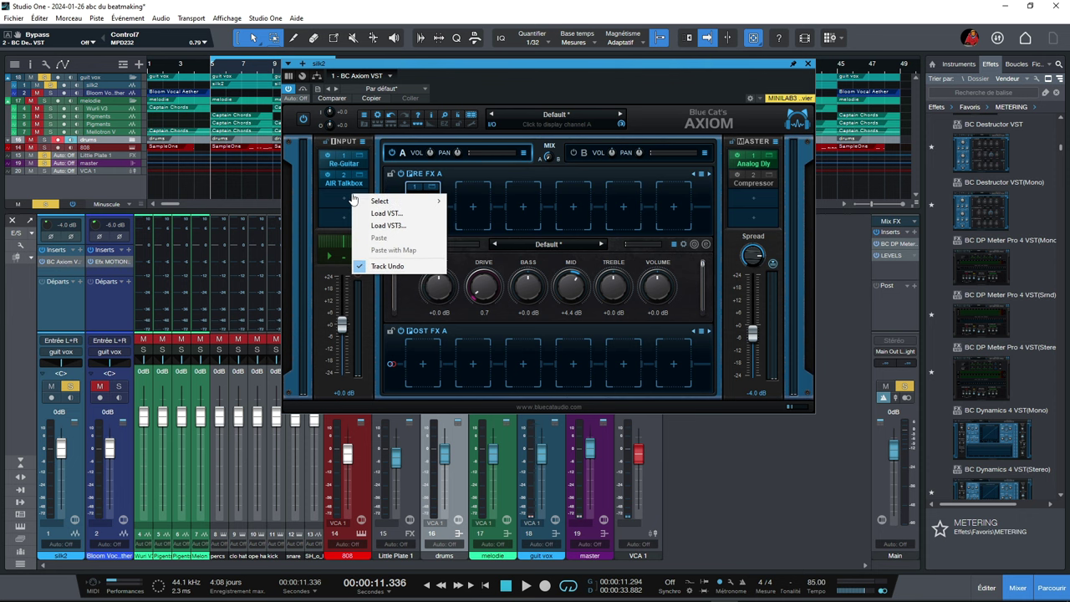
{"action": "mouse_move", "coordinate": [365, 202]}
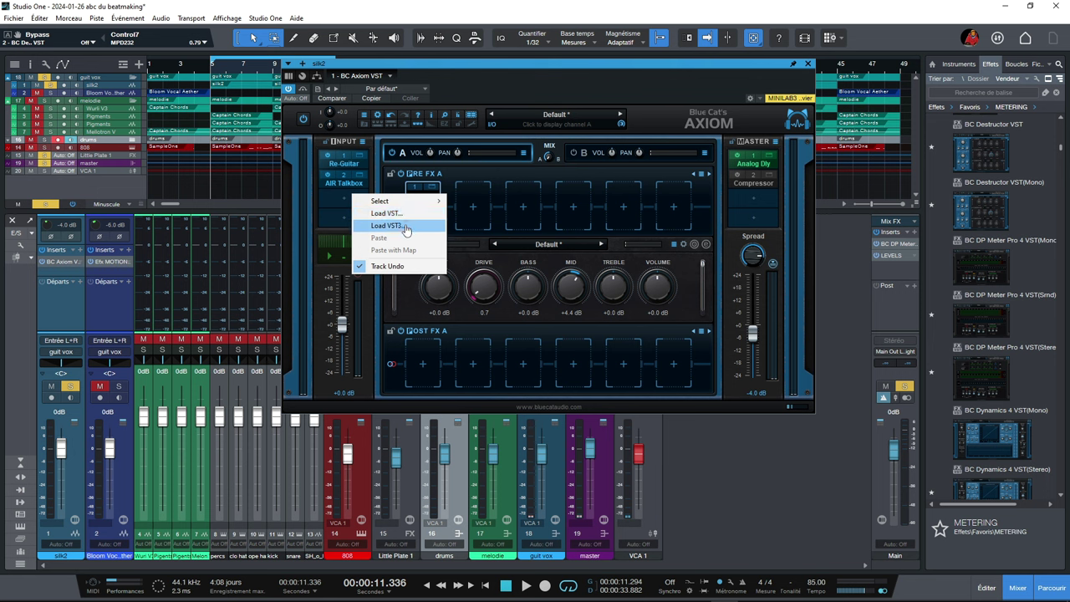
{"action": "left_click", "coordinate": [362, 159]}
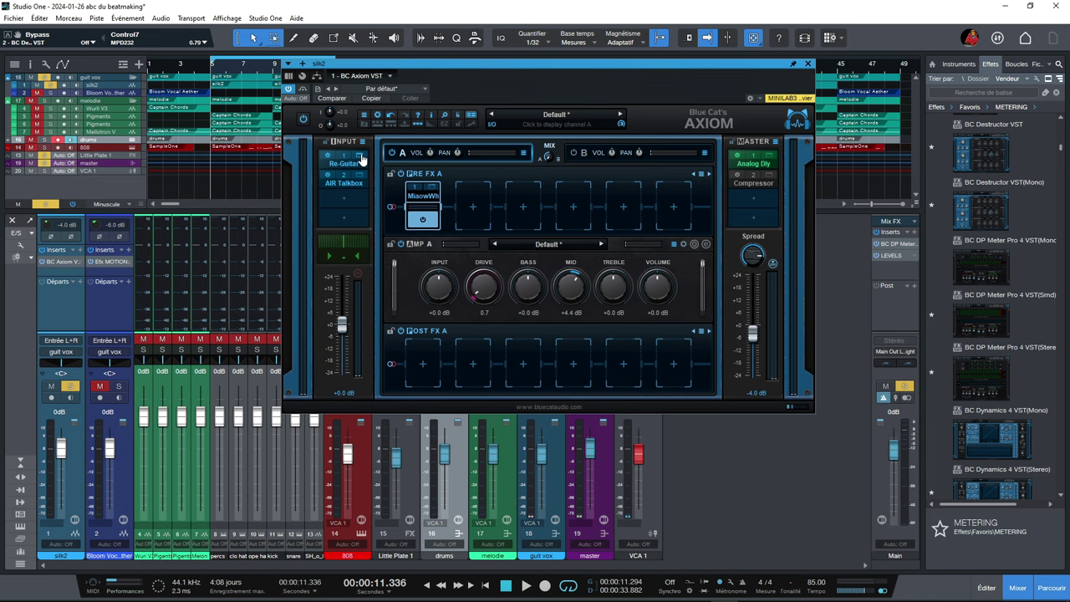
Open Re-Guitar from Axiom's first input slot and compare the loop with Re-Guitar bypassed and active
{"action": "left_click", "coordinate": [362, 159]}
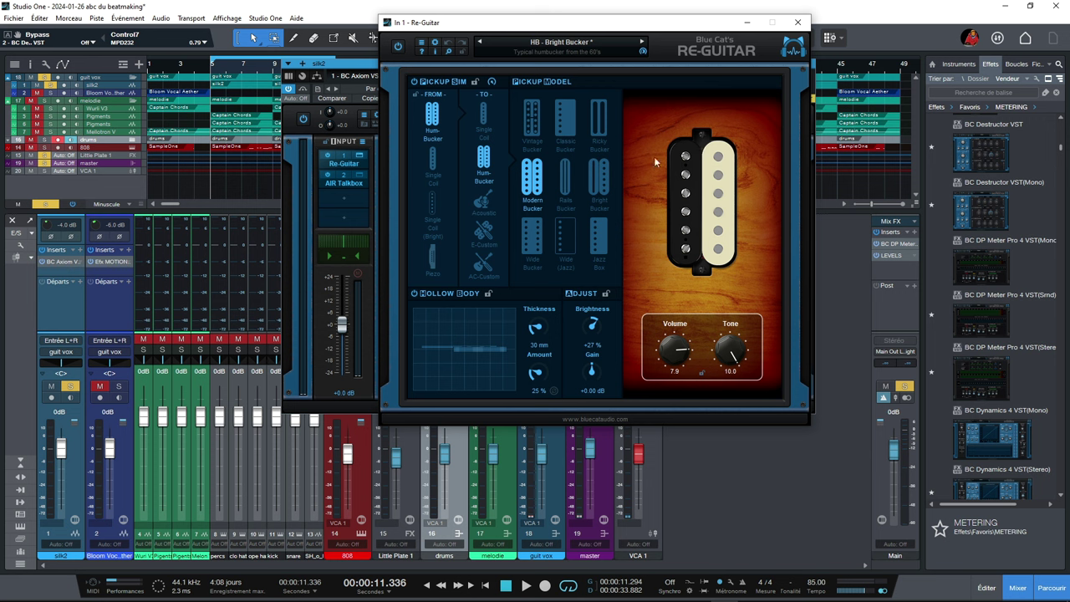
{"action": "left_click", "coordinate": [327, 160]}
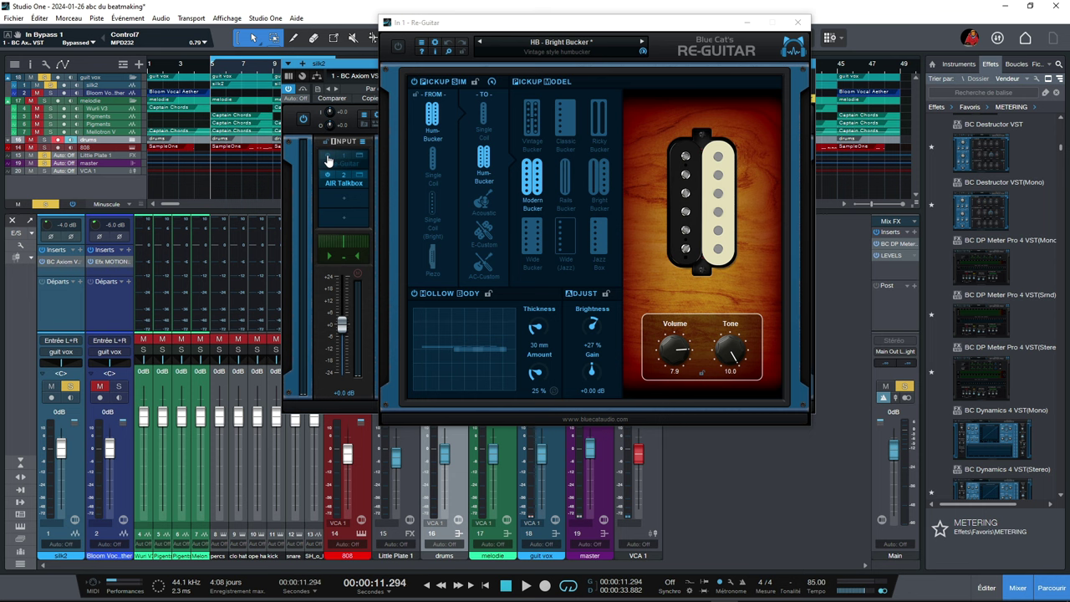
{"action": "key", "text": "space"}
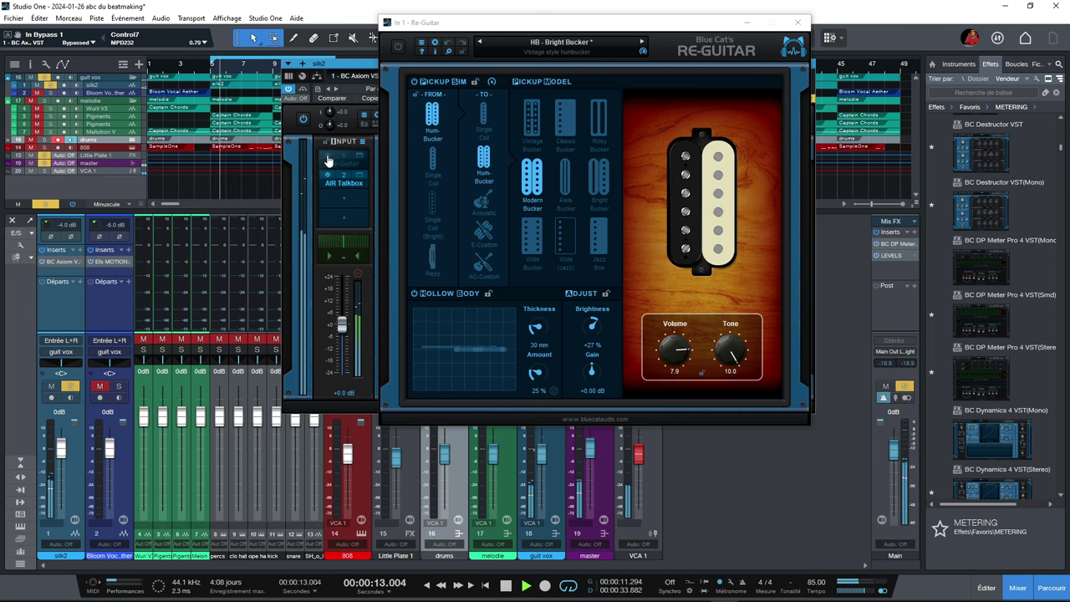
{"action": "left_click", "coordinate": [327, 160]}
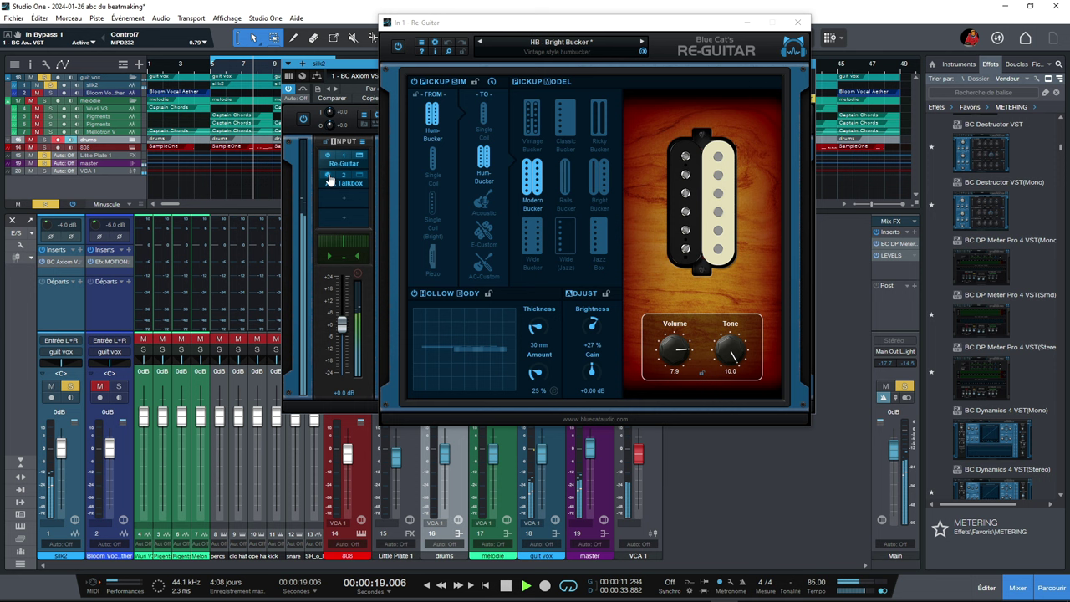
Bypass Axiom's Re-Guitar, AIR Talkbox, Analog Dly, Compressor and MiaowWah modules while the silk2 loop plays
{"action": "left_click", "coordinate": [324, 158]}
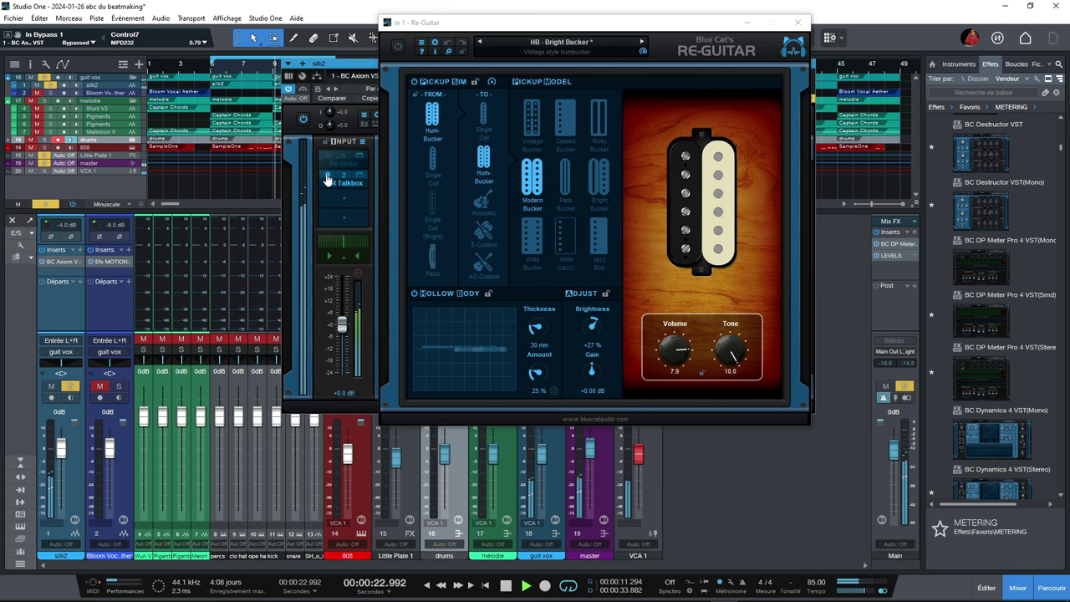
{"action": "left_click", "coordinate": [327, 178]}
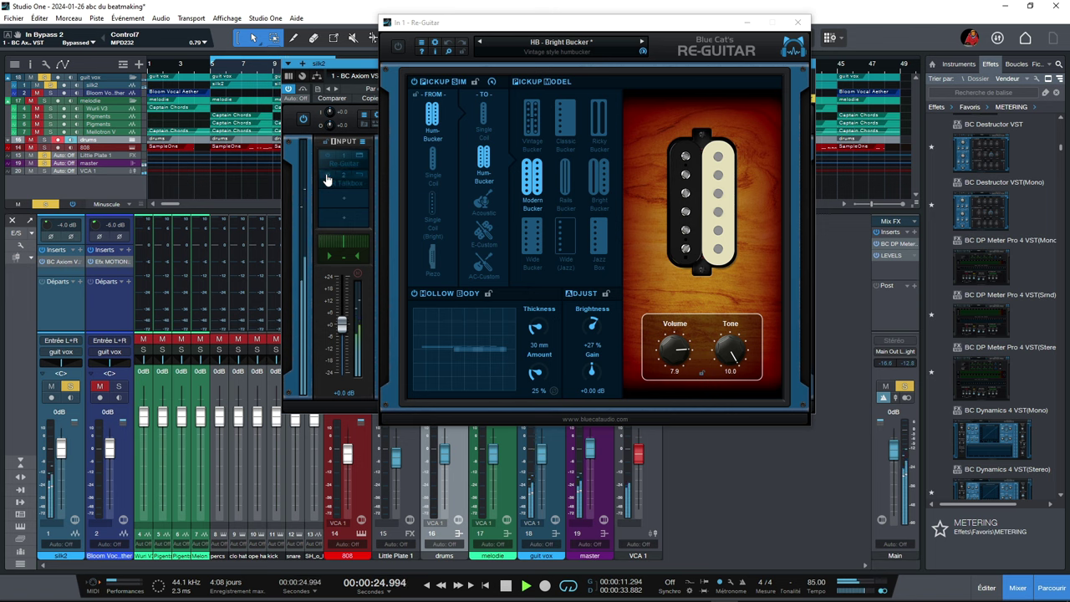
{"action": "left_click_drag", "start_coordinate": [706, 30], "coordinate": [723, 296]}
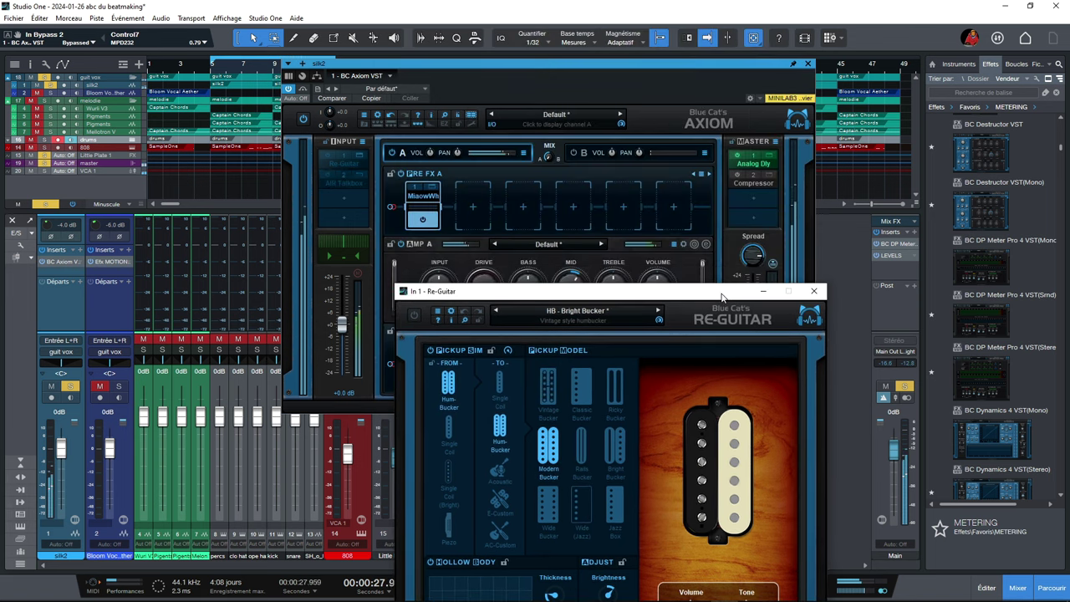
{"action": "left_click", "coordinate": [737, 159]}
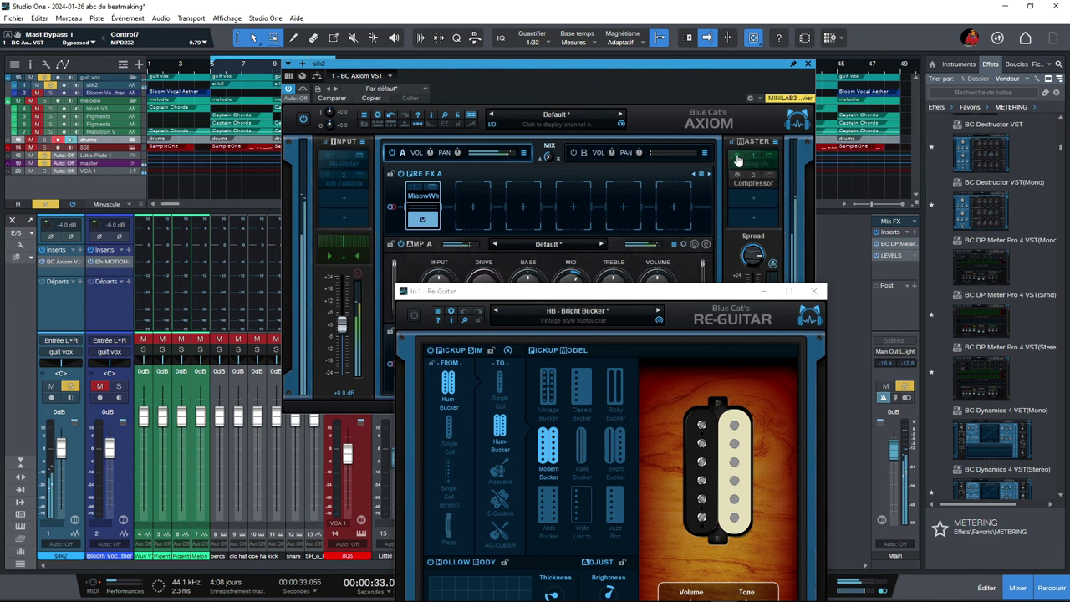
{"action": "left_click", "coordinate": [737, 178]}
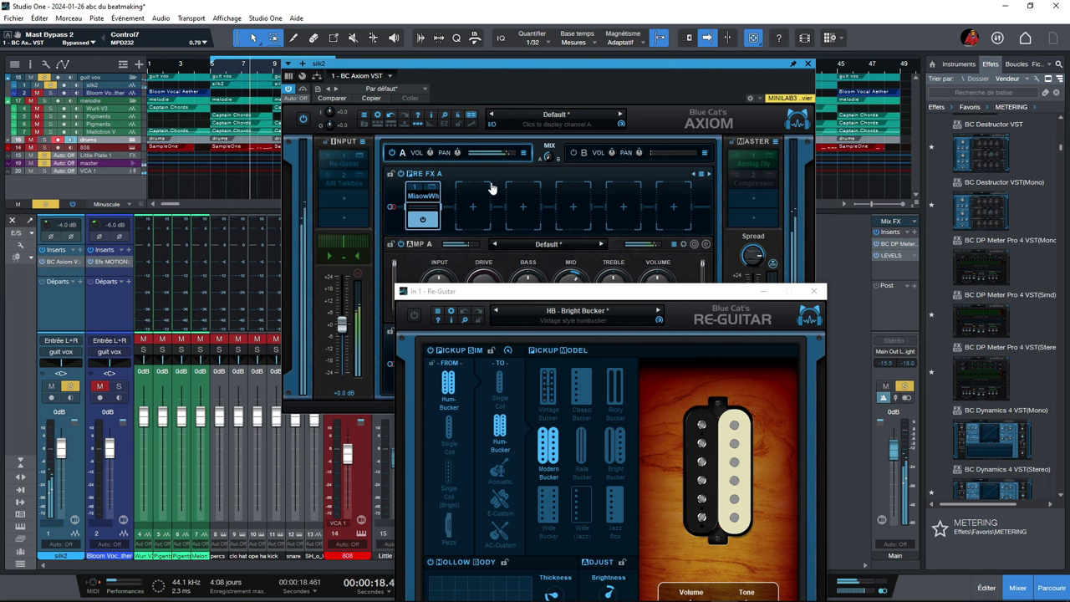
{"action": "left_click", "coordinate": [423, 222]}
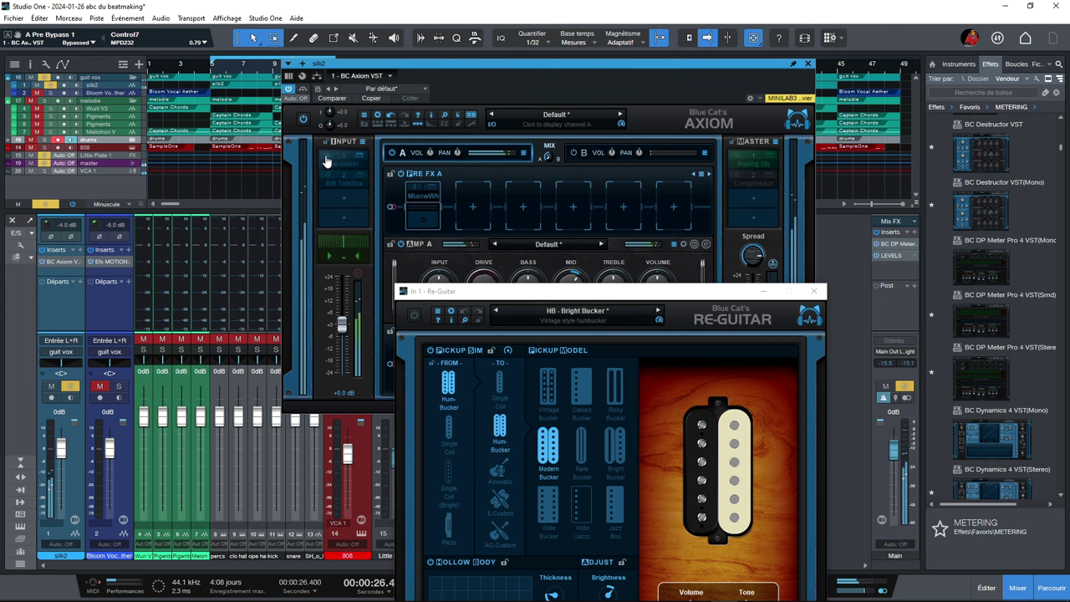
Compare the loop with Re-Guitar on and off, leave it active, reactivate AIR Talkbox and close the Re-Guitar editor
{"action": "left_click", "coordinate": [328, 162]}
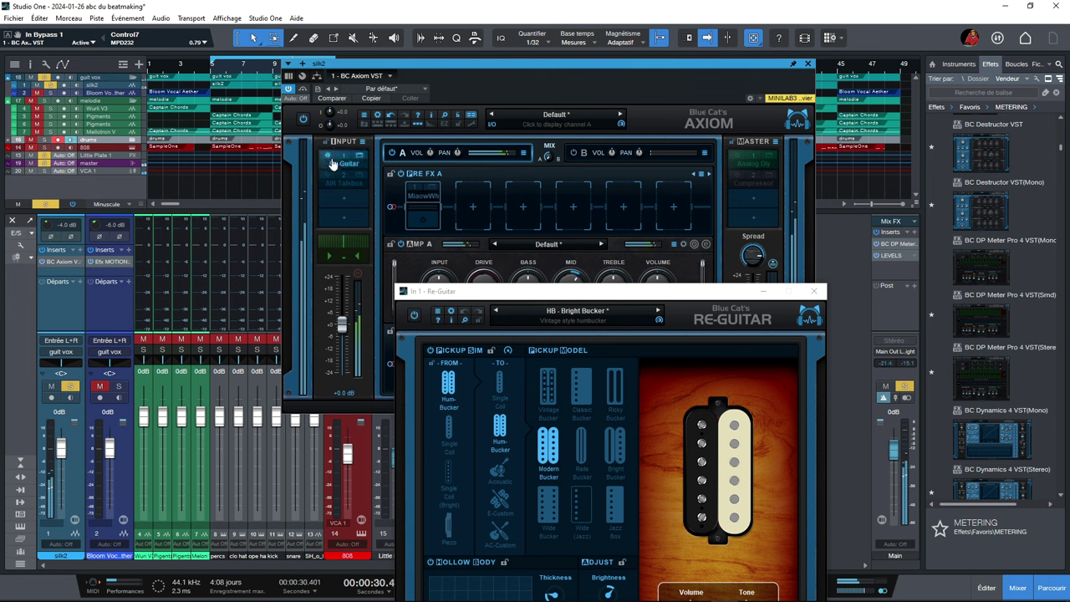
{"action": "left_click", "coordinate": [329, 160]}
{"action": "left_click", "coordinate": [329, 160]}
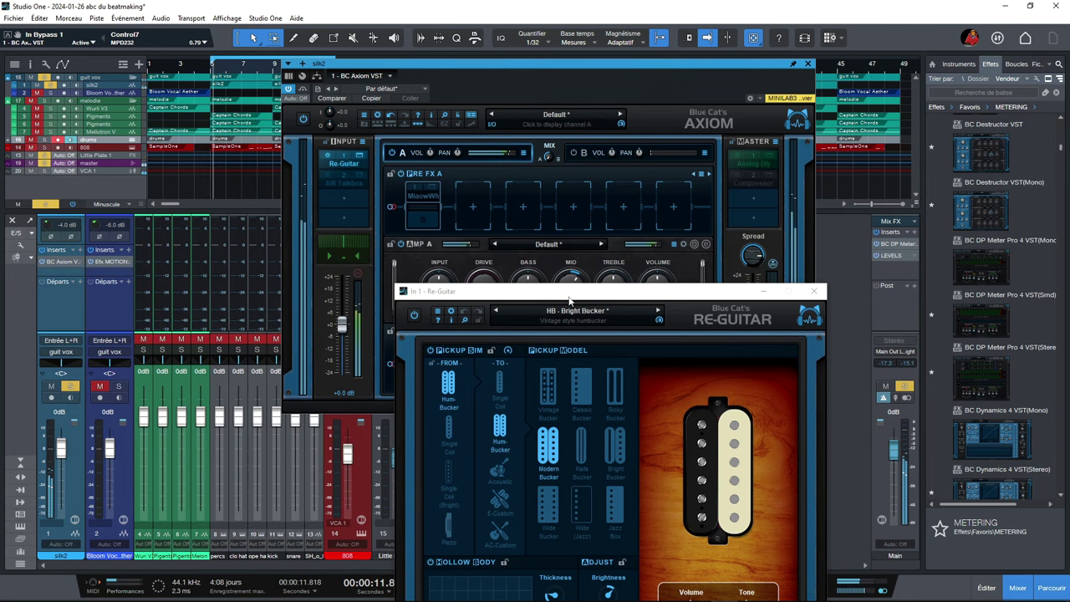
{"action": "left_click_drag", "start_coordinate": [569, 299], "coordinate": [571, 208]}
{"action": "left_click_drag", "start_coordinate": [559, 151], "coordinate": [560, 156]}
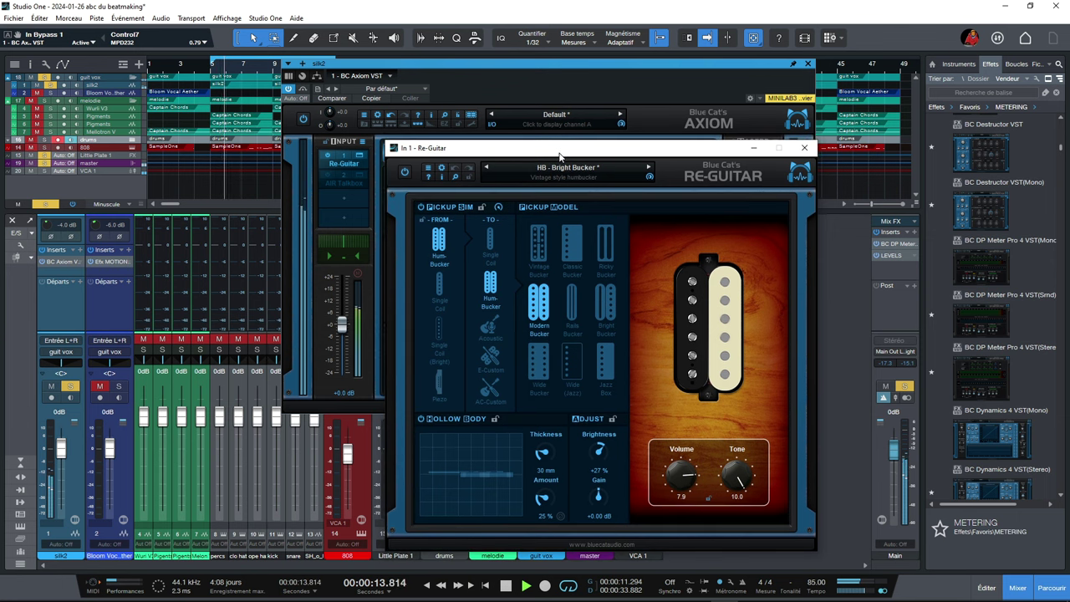
{"action": "left_click", "coordinate": [330, 180]}
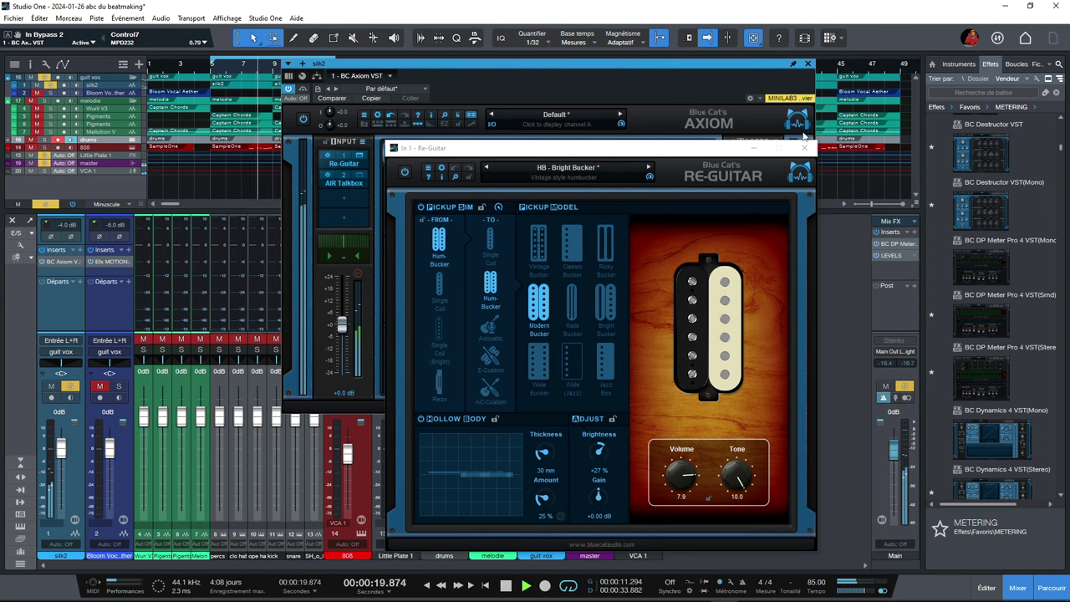
{"action": "left_click", "coordinate": [805, 148]}
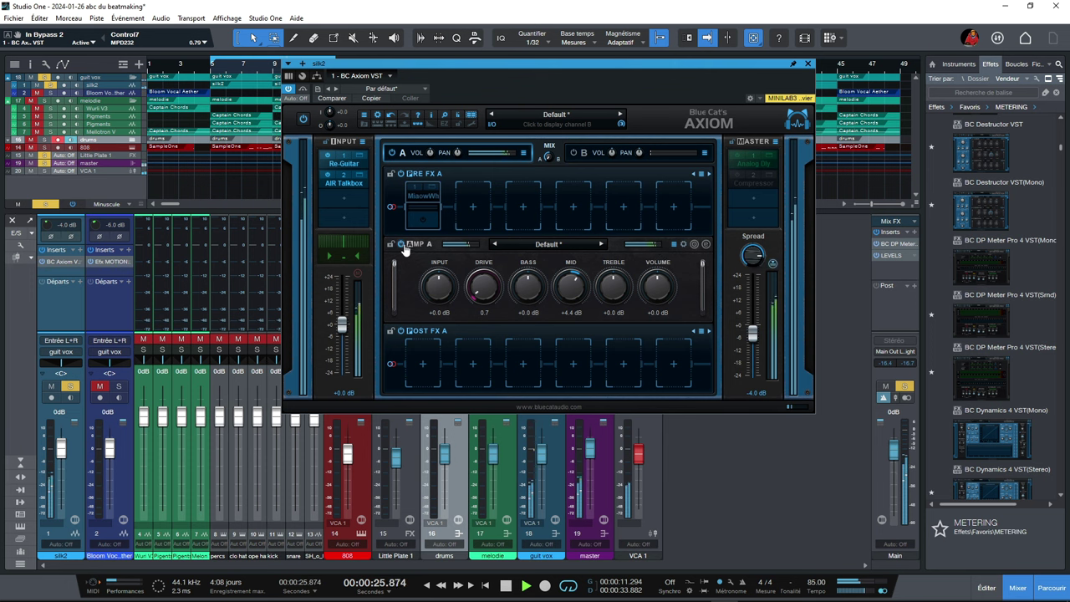
Open amp A's Destructor editor and examine the Destruction section's factory presets, including the Special and Dynamics lists
{"action": "left_click", "coordinate": [706, 245]}
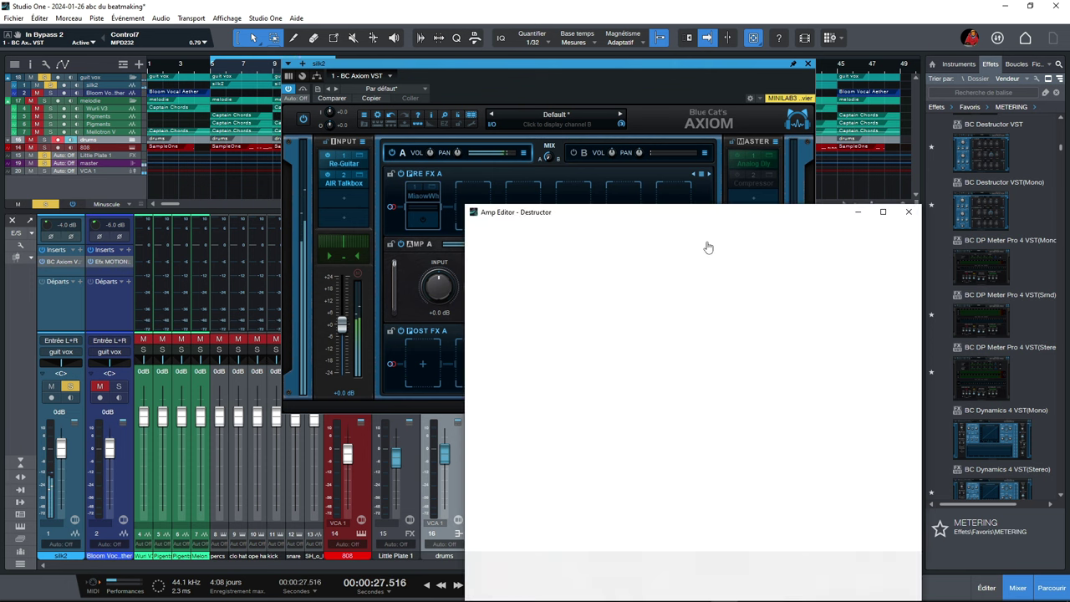
{"action": "left_click_drag", "start_coordinate": [759, 214], "coordinate": [668, 113]}
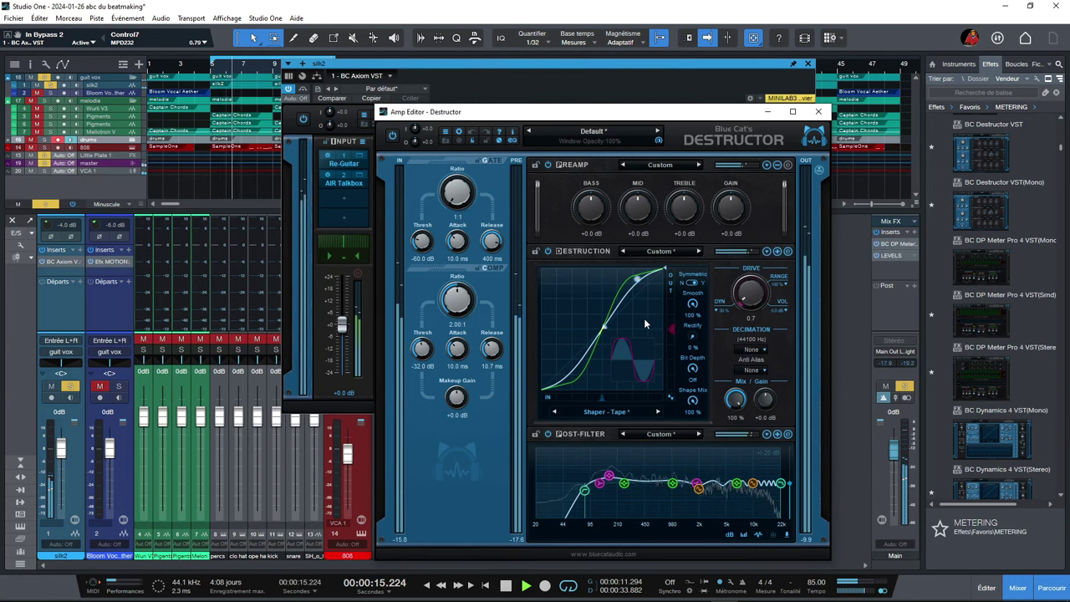
{"action": "left_click", "coordinate": [659, 252]}
{"action": "mouse_move", "coordinate": [699, 260]}
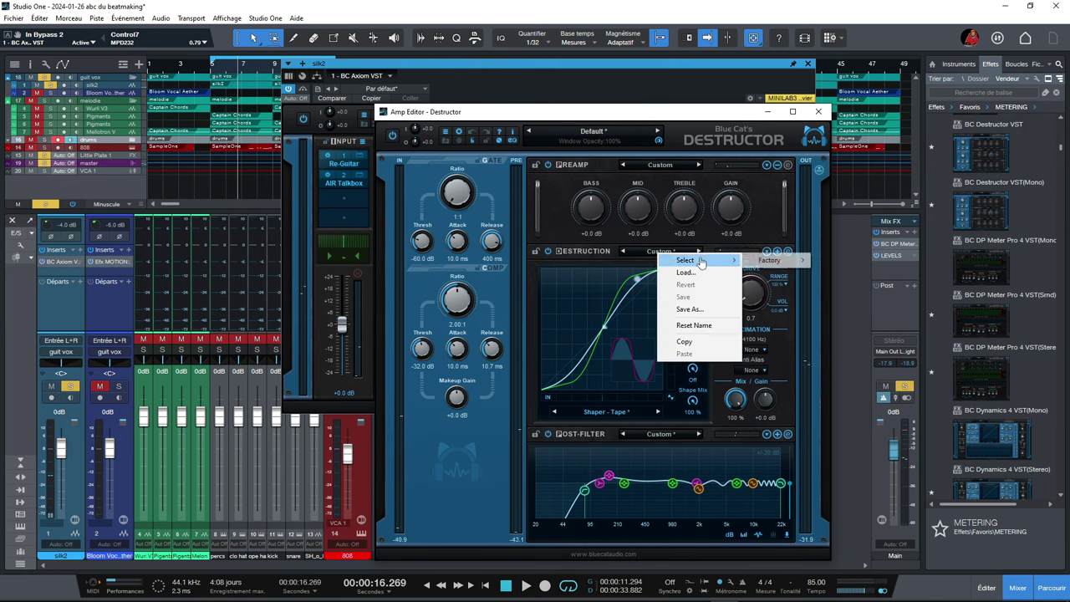
{"action": "mouse_move", "coordinate": [788, 264]}
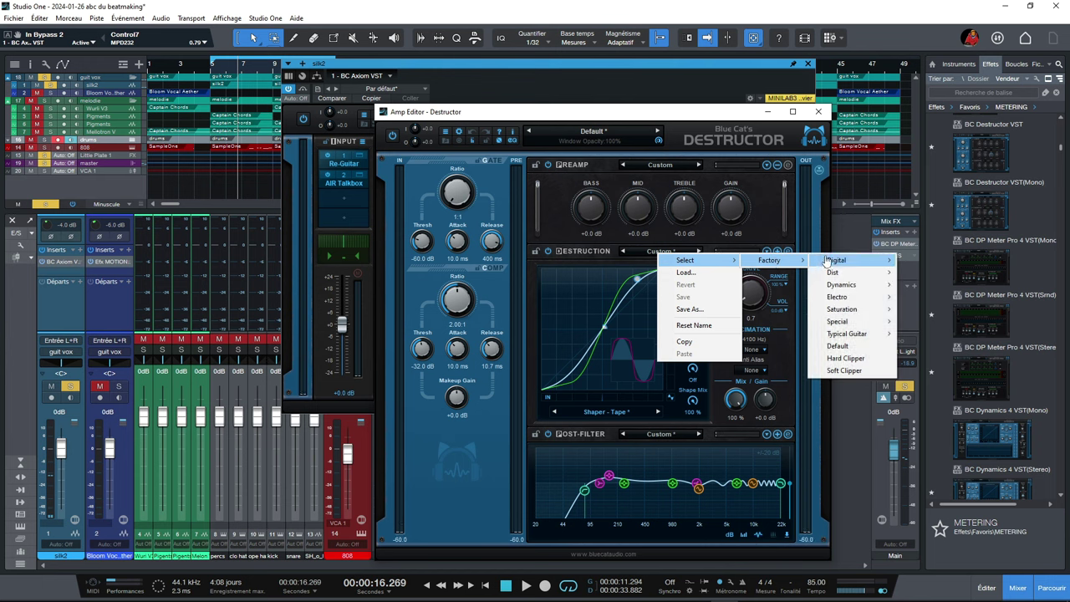
{"action": "mouse_move", "coordinate": [856, 323]}
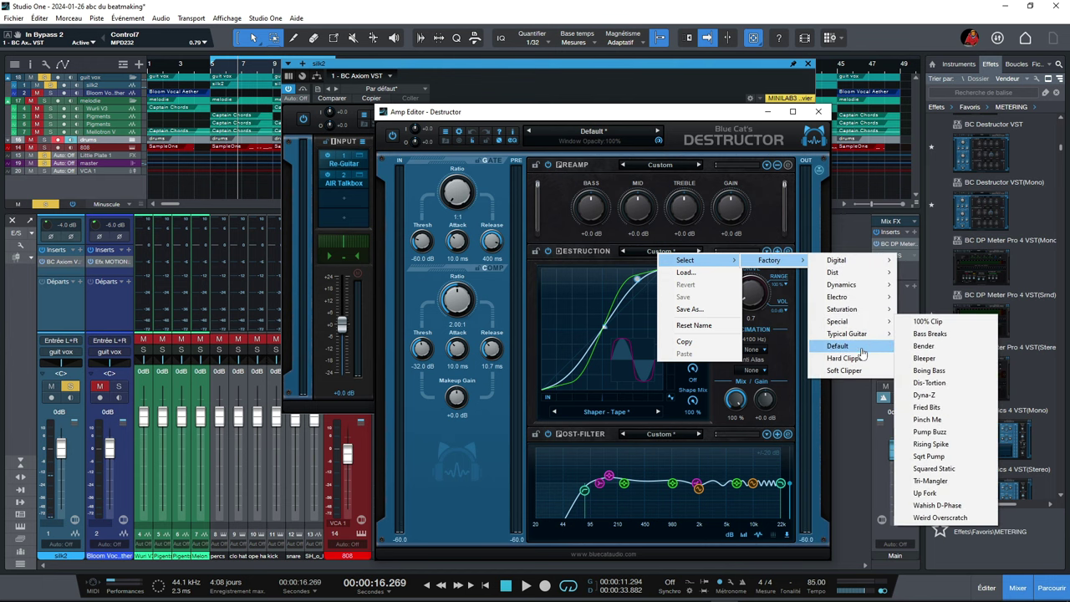
{"action": "mouse_move", "coordinate": [863, 267]}
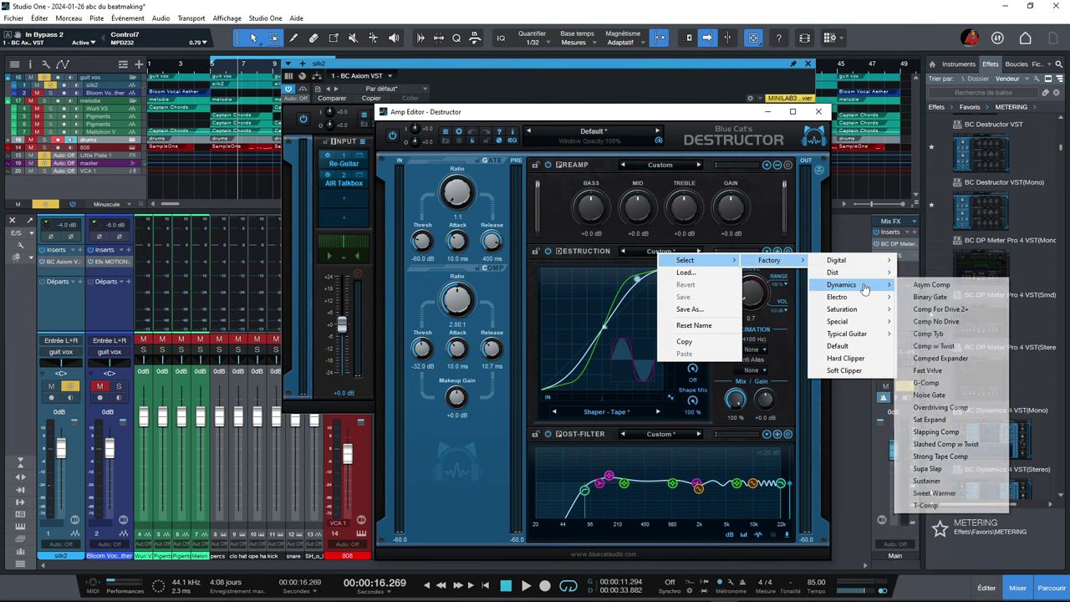
{"action": "mouse_move", "coordinate": [864, 304]}
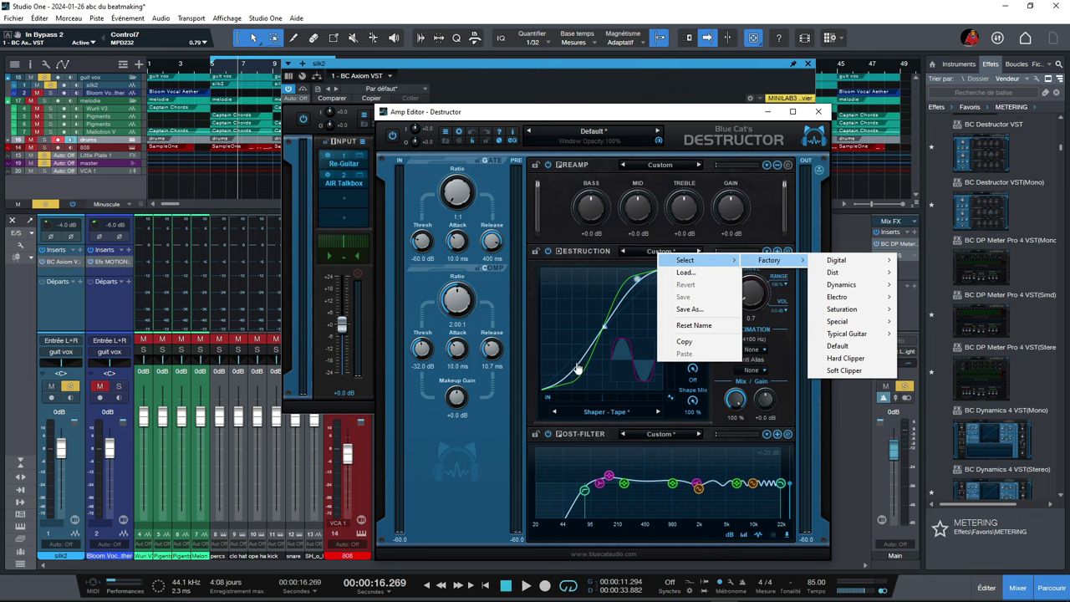
{"action": "left_click", "coordinate": [519, 326]}
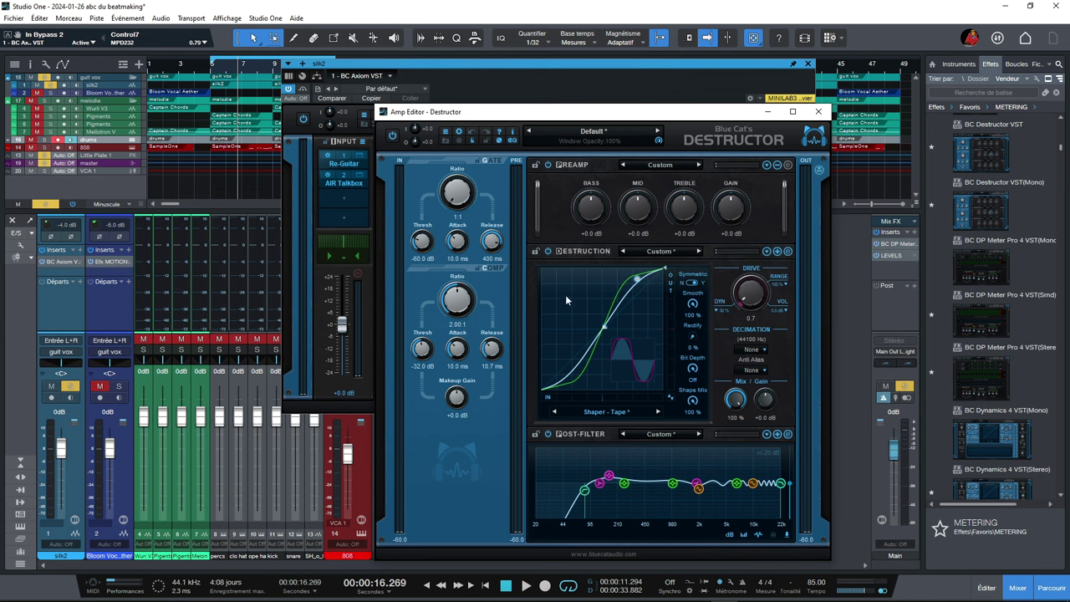
{"action": "left_click", "coordinate": [818, 111]}
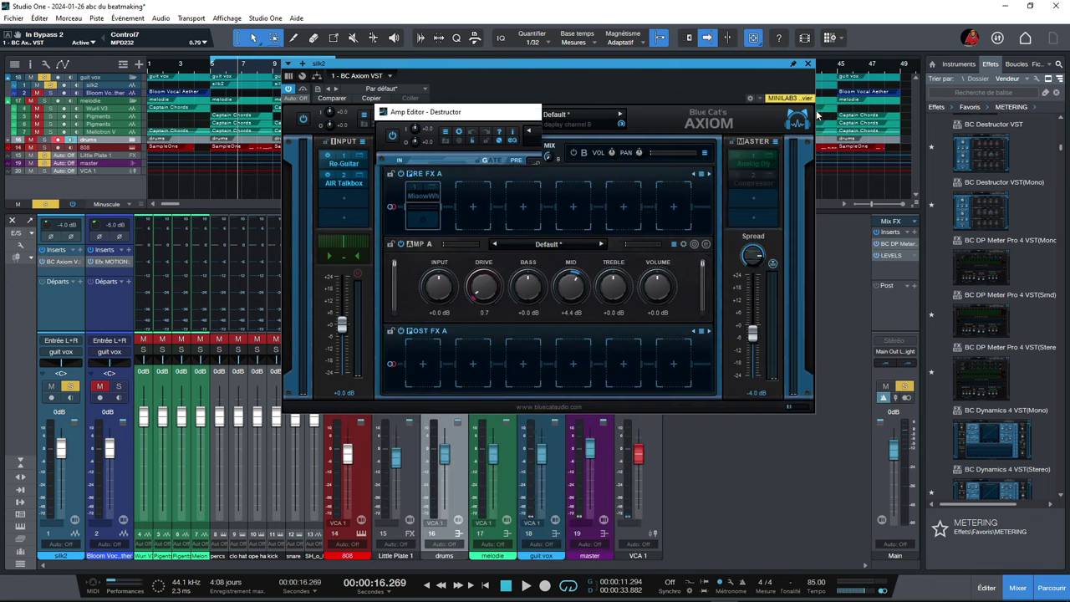
Reactivate MiaowWah in Pre FX A and the Analog Dly and Compressor modules in Axiom's master section
{"action": "left_click", "coordinate": [422, 221]}
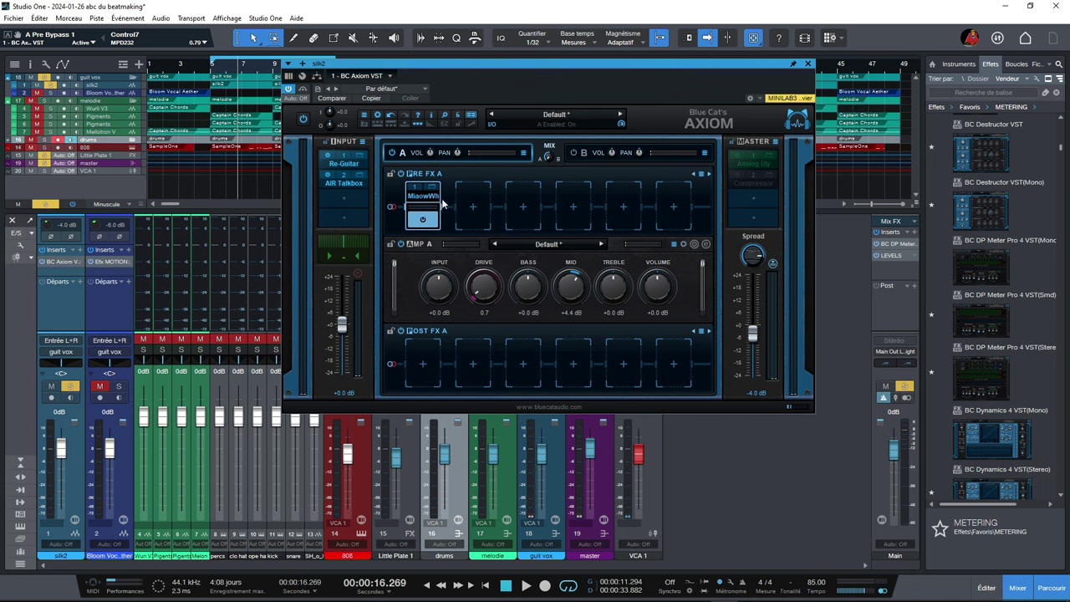
{"action": "left_click", "coordinate": [735, 160]}
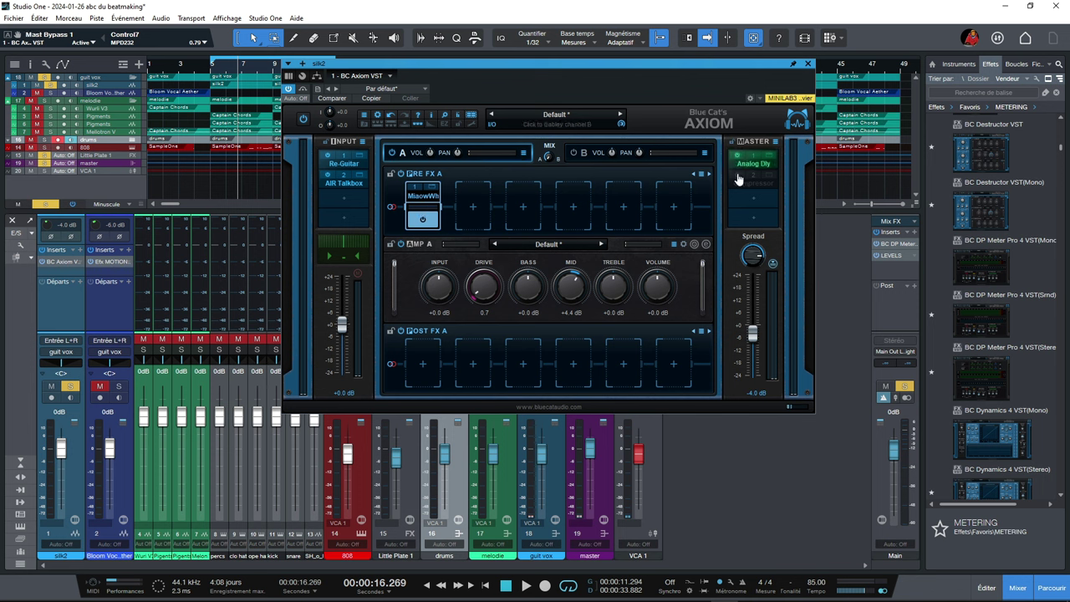
{"action": "left_click", "coordinate": [738, 178]}
Examine the settings of Axiom's AIR Talkbox input module and its Compressor and Analog Dly master modules, closing each editor
{"action": "left_click", "coordinate": [362, 177]}
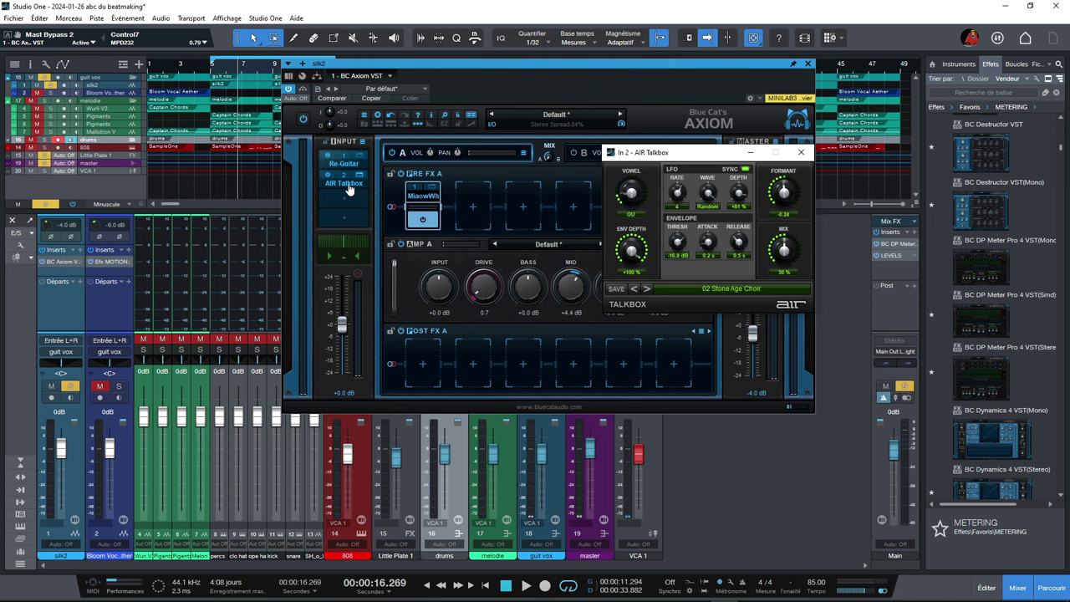
{"action": "left_click", "coordinate": [801, 153]}
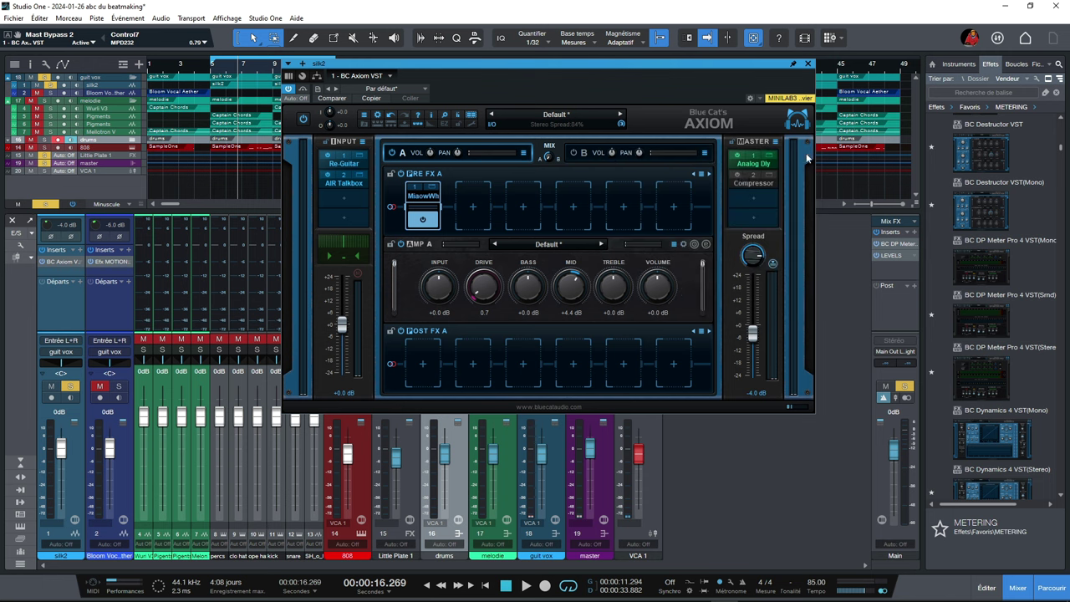
{"action": "left_click", "coordinate": [767, 178]}
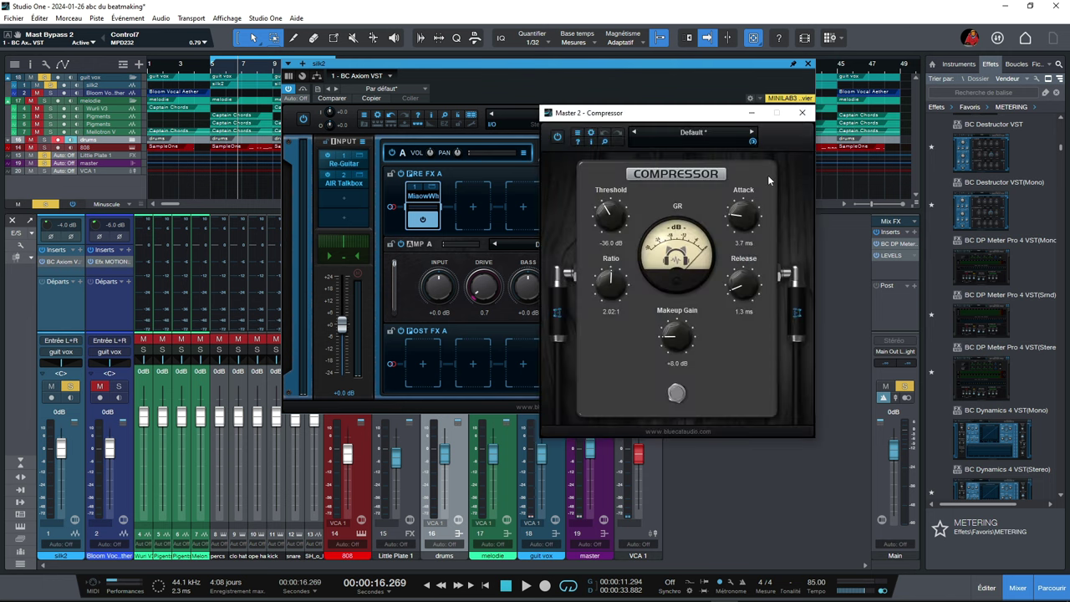
{"action": "left_click", "coordinate": [802, 113]}
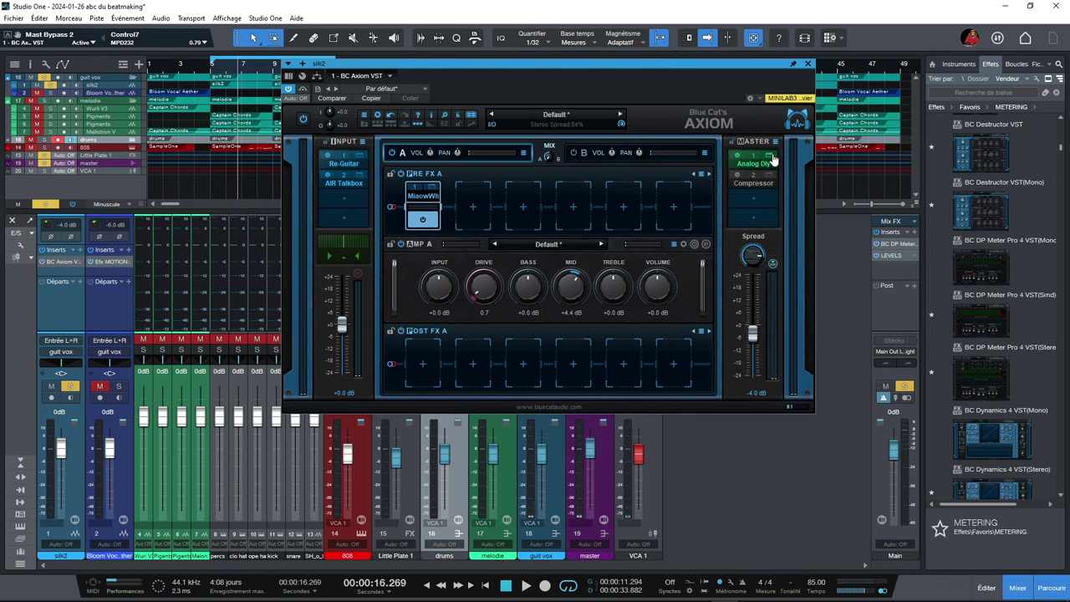
{"action": "left_click", "coordinate": [769, 158]}
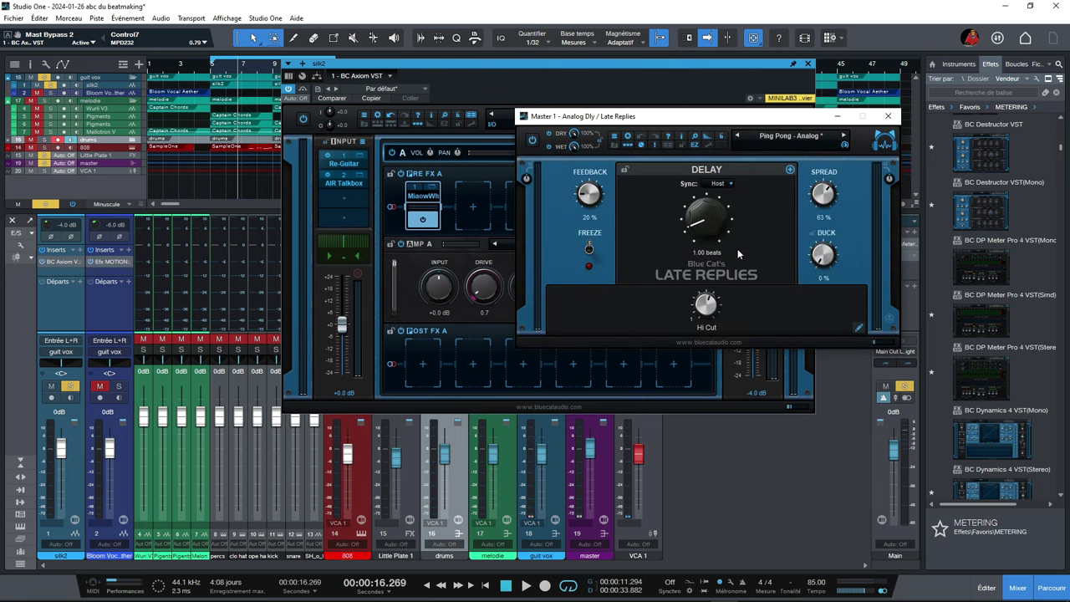
{"action": "left_click", "coordinate": [889, 118]}
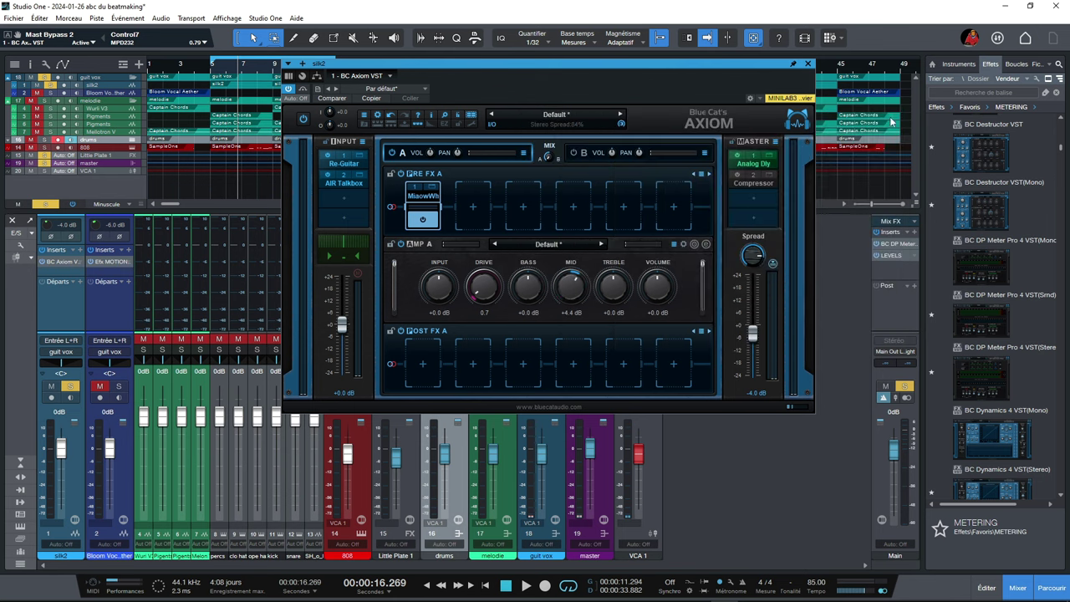
Open the Miaow Wah editor from Pre FX A and watch its wah curve while the loop plays
{"action": "left_click", "coordinate": [432, 189]}
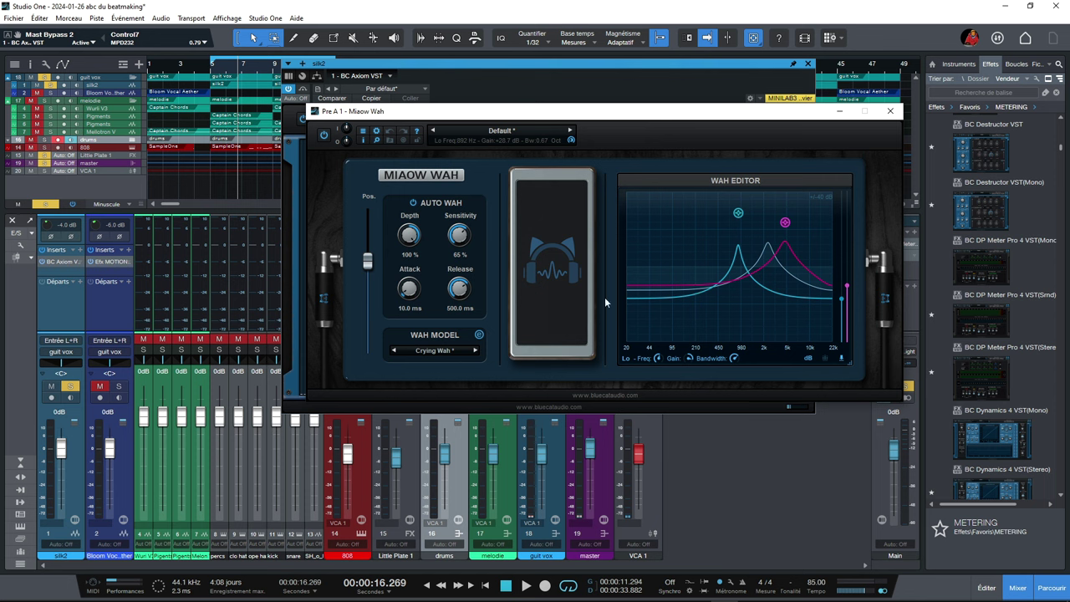
{"action": "key", "text": "space"}
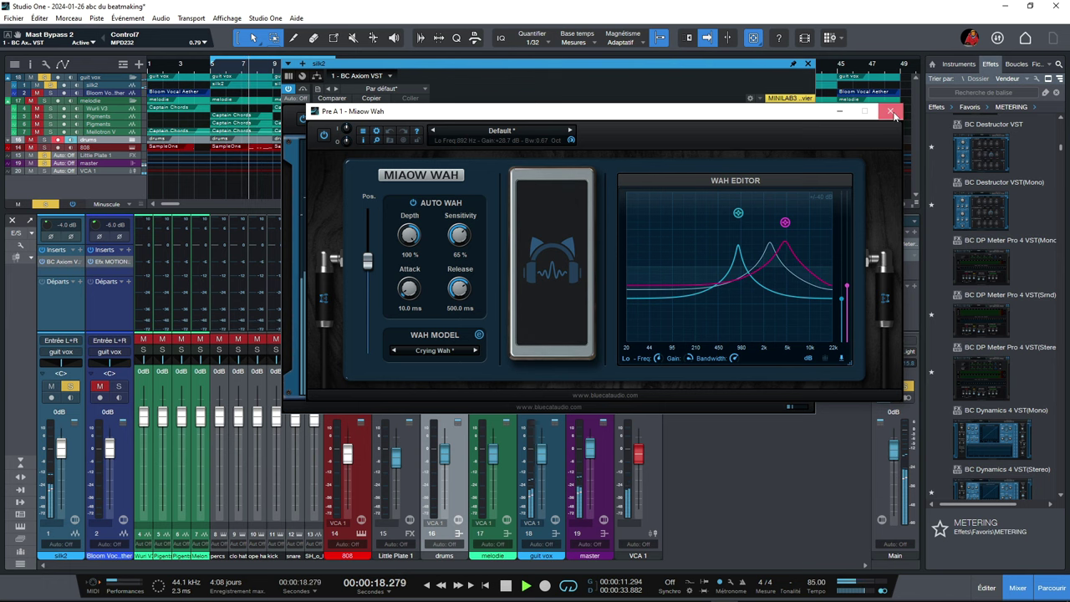
{"action": "left_click", "coordinate": [891, 112]}
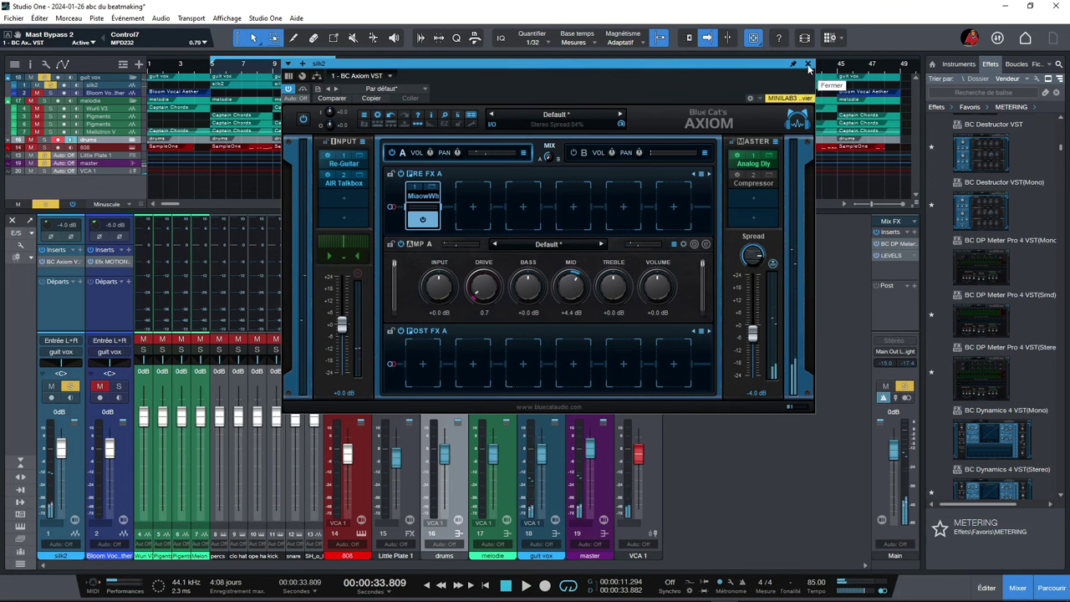
Close Axiom, solo the Bloom Vocal Aether channel and take silk2 out of solo
{"action": "left_click", "coordinate": [807, 65]}
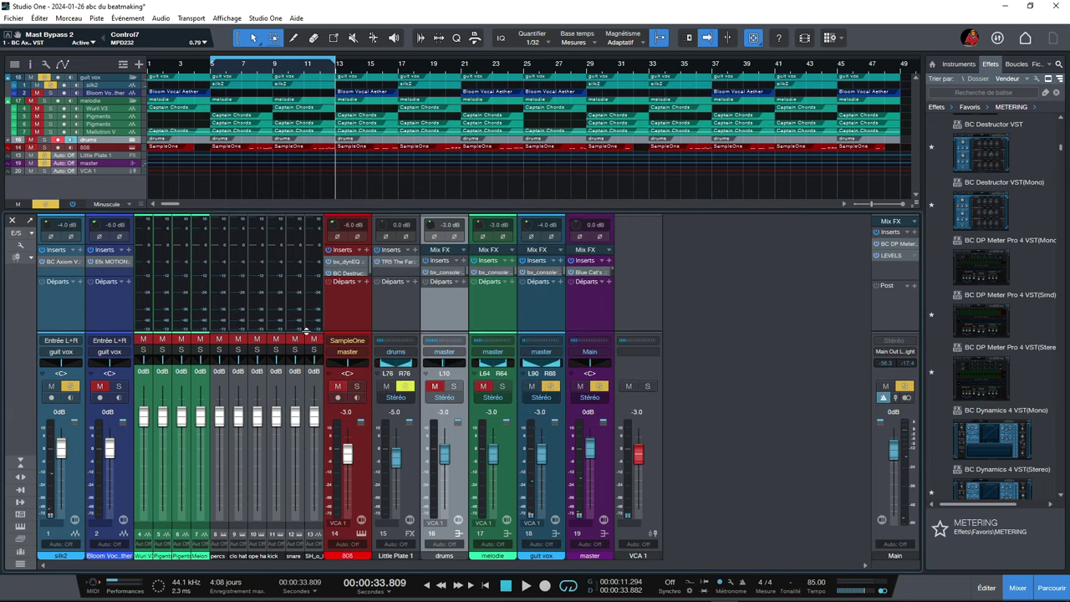
{"action": "left_click", "coordinate": [118, 387]}
{"action": "left_click", "coordinate": [70, 386]}
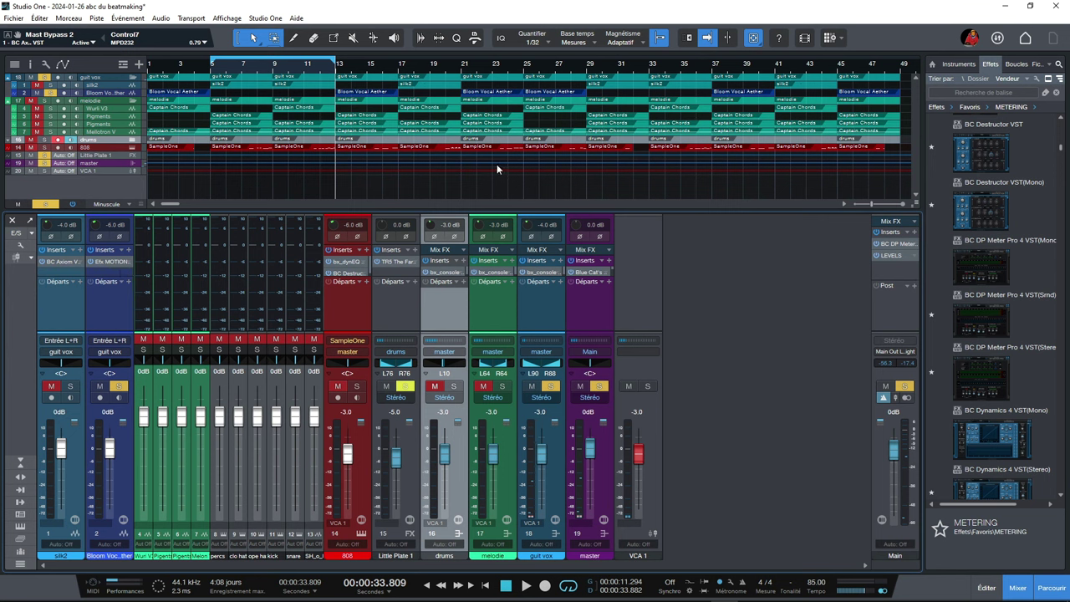
Open Efx MOTIONS 2 on the Bloom Vocal Aether channel and move its window clear while the track plays
{"action": "left_click", "coordinate": [109, 261]}
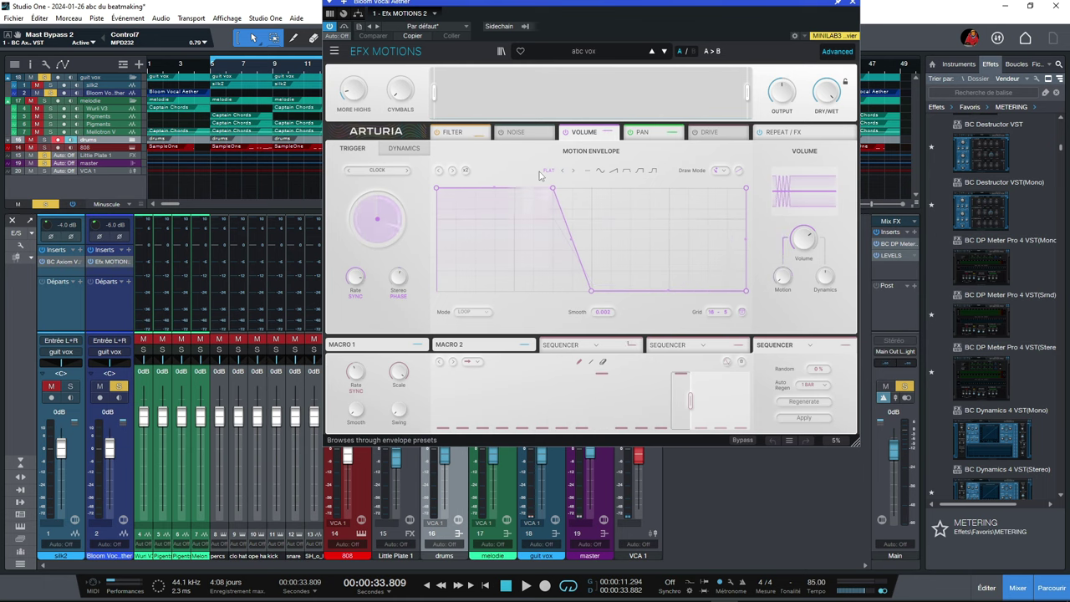
{"action": "key", "text": "space"}
{"action": "left_click_drag", "start_coordinate": [352, 2], "coordinate": [511, 109]}
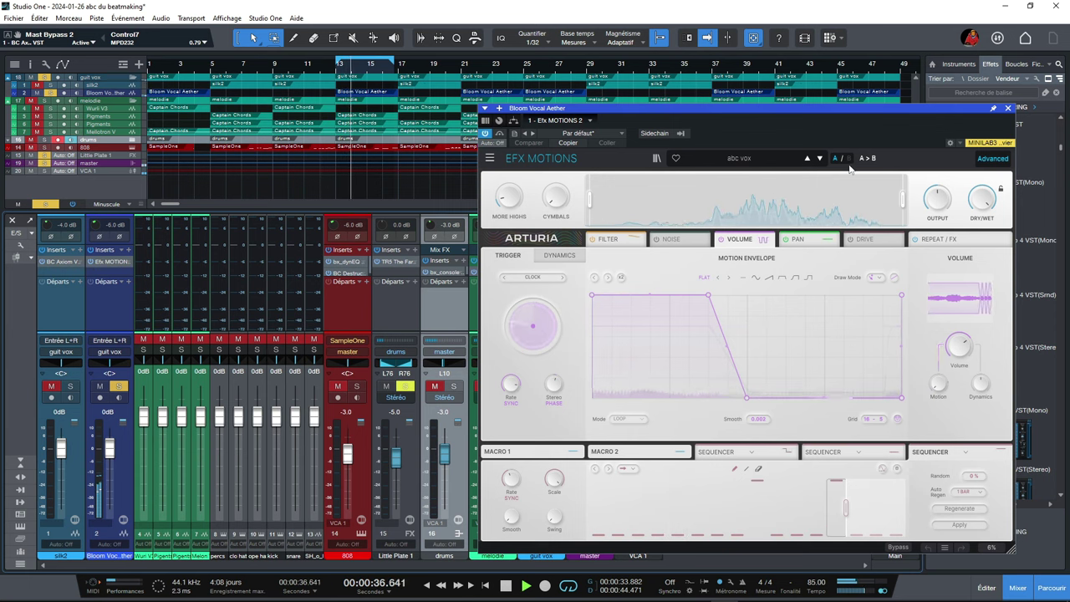
Stop playback, close the Efx MOTIONS 2 editor and enlarge the mixer to expose more of the insert slots
{"action": "key", "text": "space"}
{"action": "left_click", "coordinate": [1009, 110]}
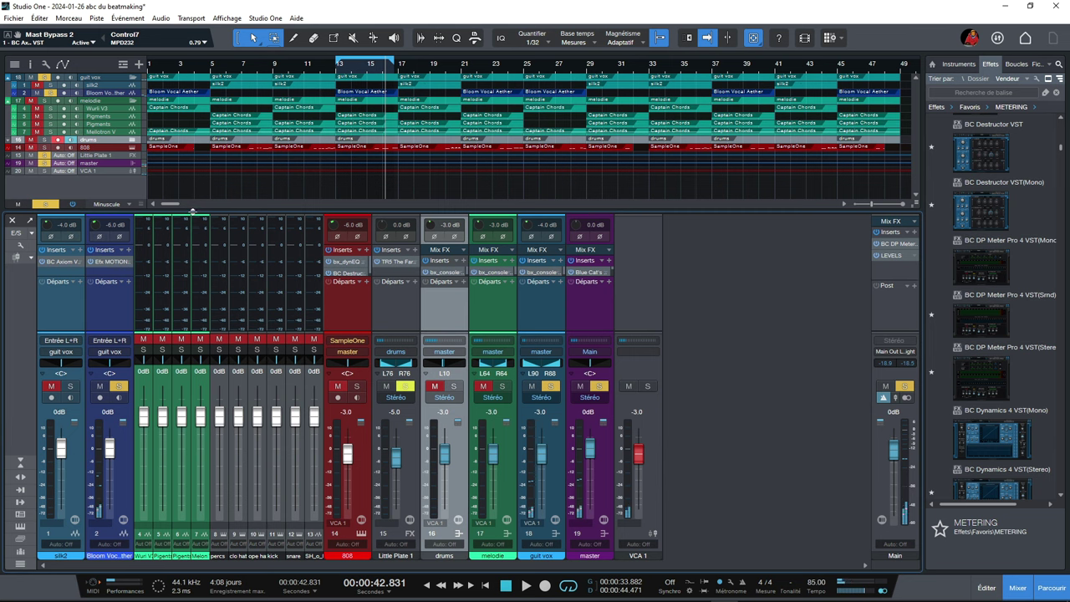
{"action": "left_click_drag", "start_coordinate": [192, 212], "coordinate": [192, 166]}
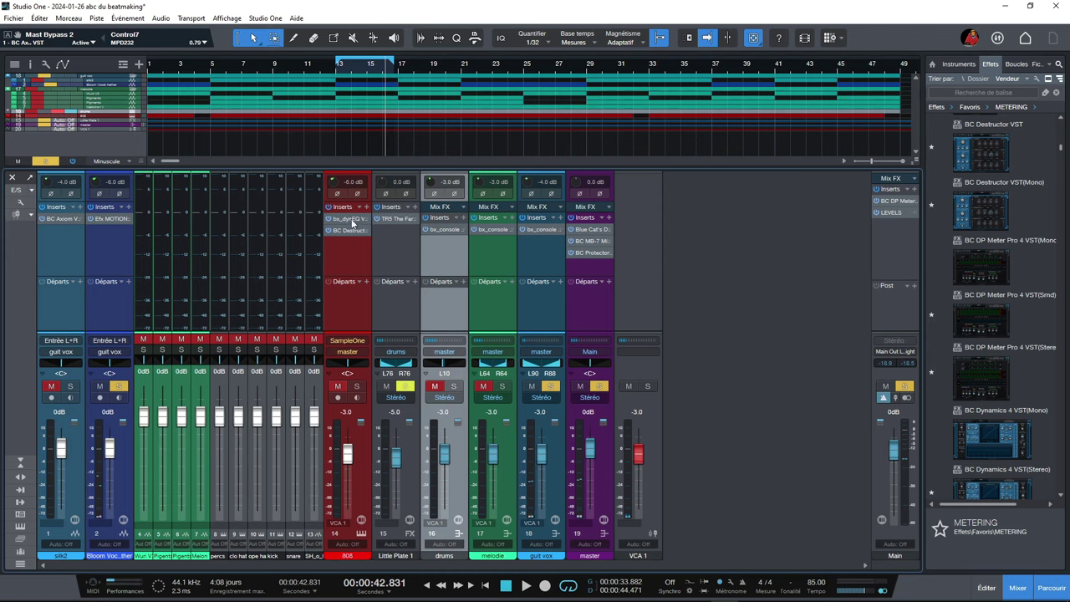
View bx_dynEQ V2 on the 808 channel, switch to BC Destructor and move its window clear of the channel strip
{"action": "left_click", "coordinate": [351, 219]}
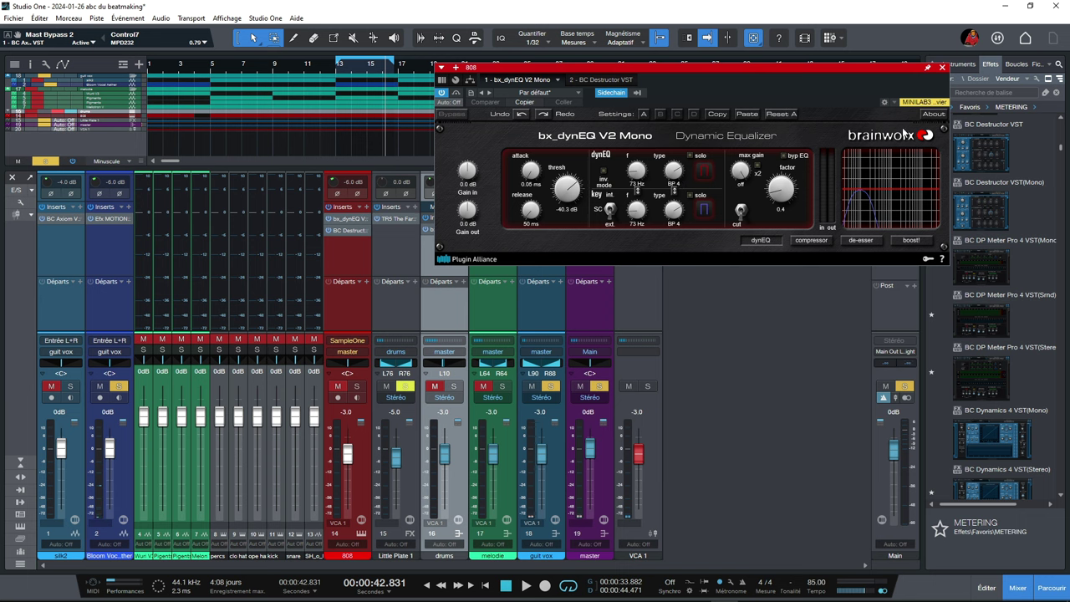
{"action": "left_click", "coordinate": [606, 80]}
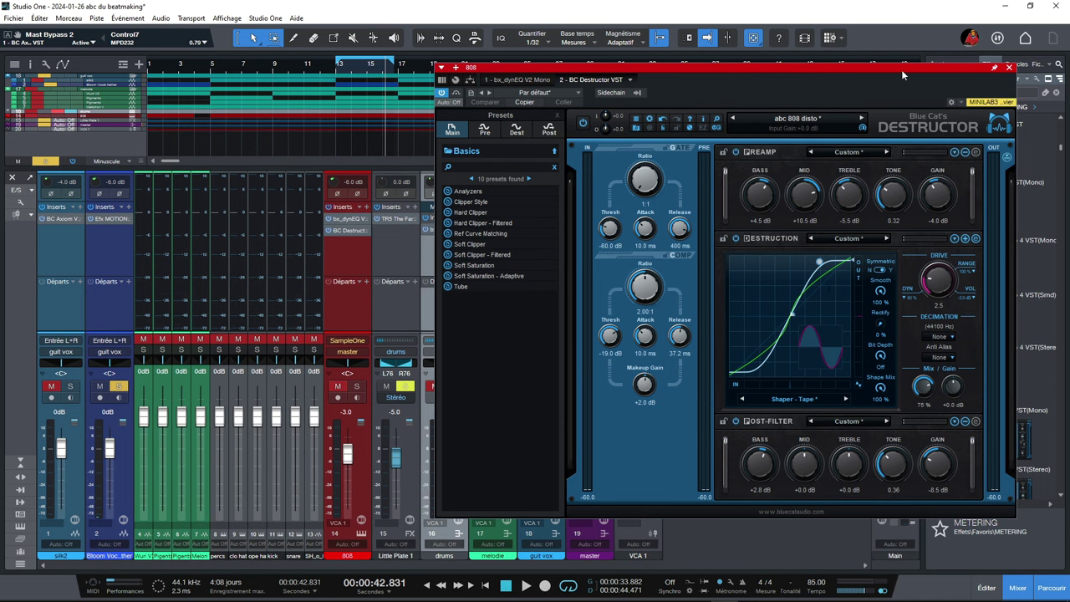
{"action": "left_click_drag", "start_coordinate": [897, 66], "coordinate": [812, 71]}
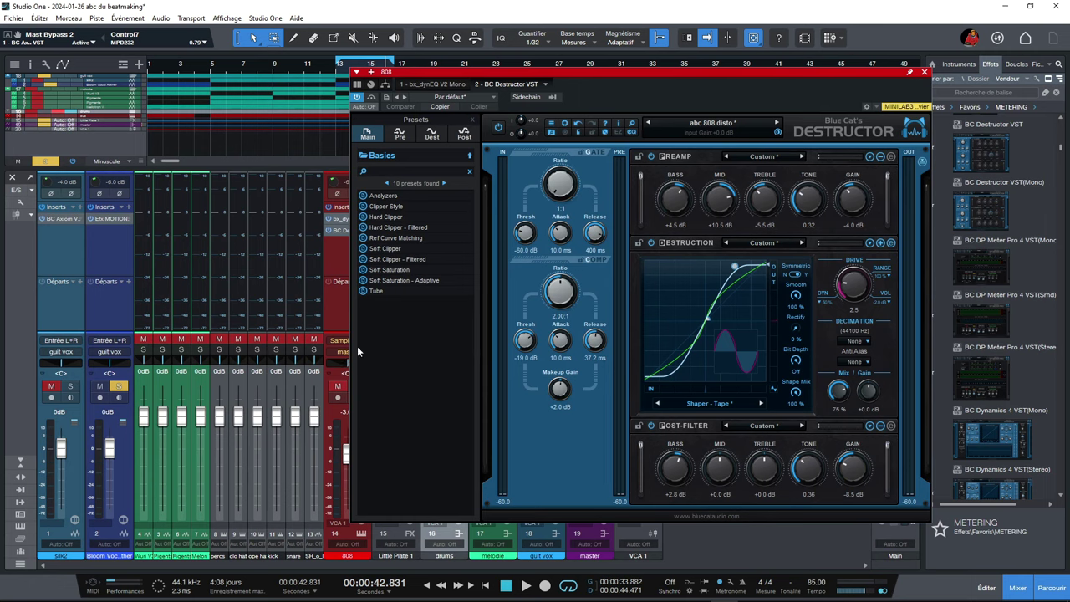
{"action": "left_click_drag", "start_coordinate": [433, 76], "coordinate": [569, 75]}
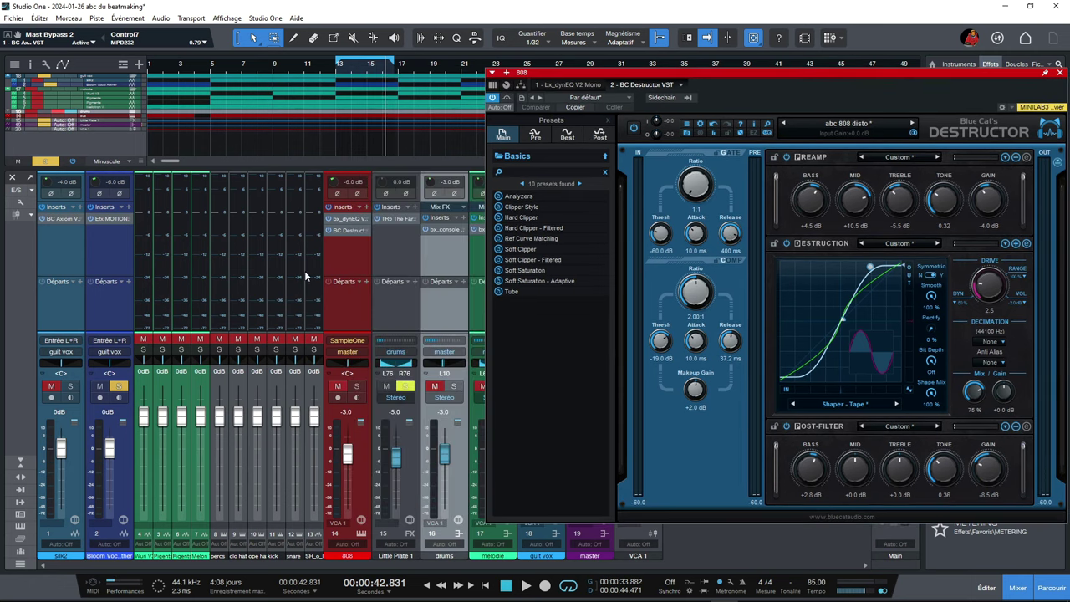
Solo the 808 channel, unsolo Bloom Vocal Aether and compare the looped 808 with Destructor bypassed and active
{"action": "left_click", "coordinate": [358, 387]}
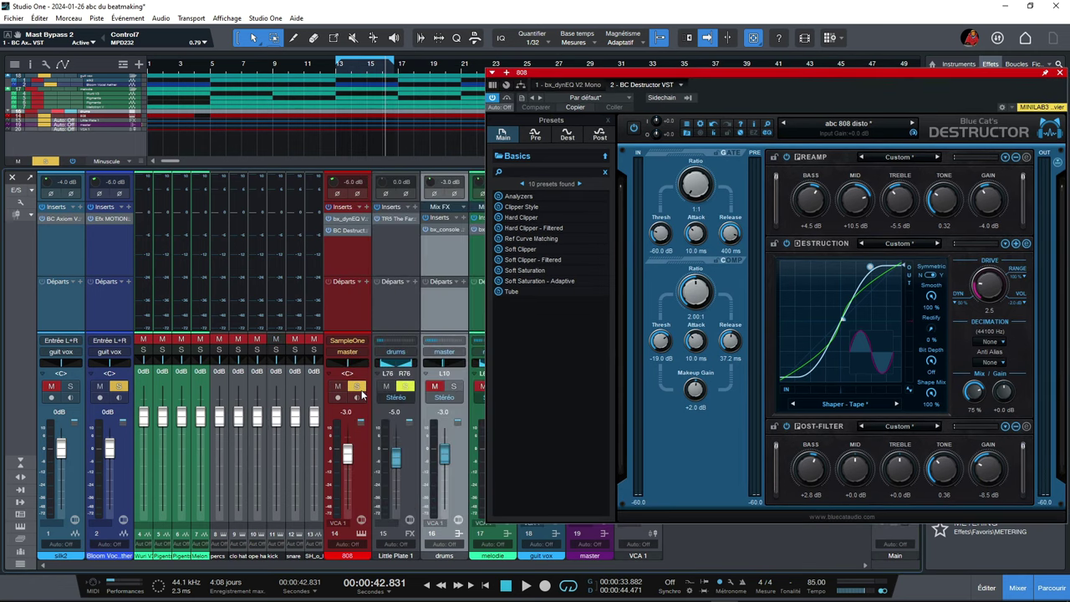
{"action": "left_click", "coordinate": [120, 386]}
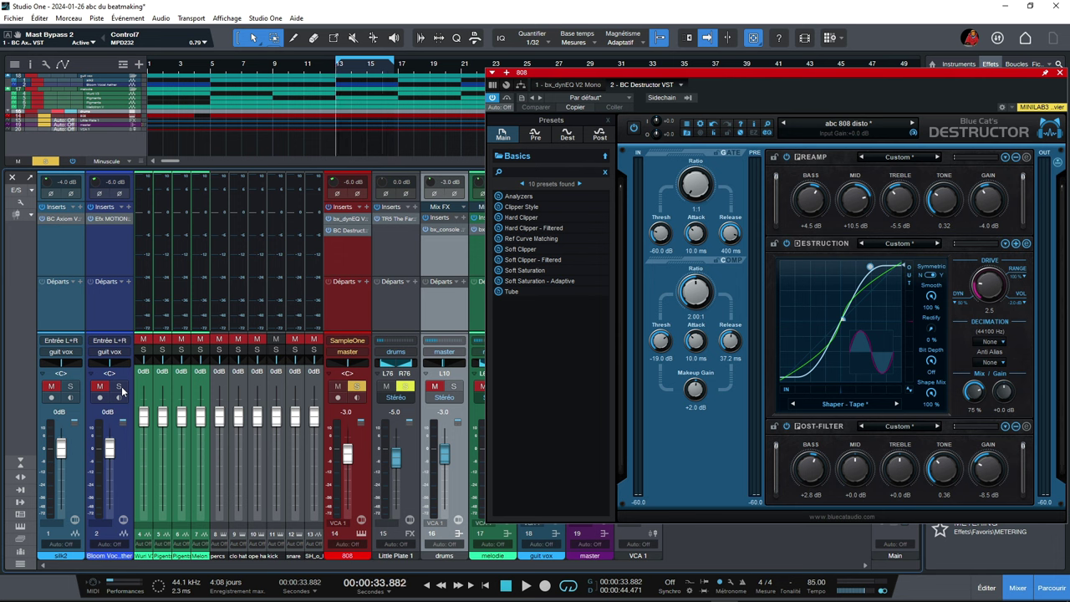
{"action": "key", "text": "space"}
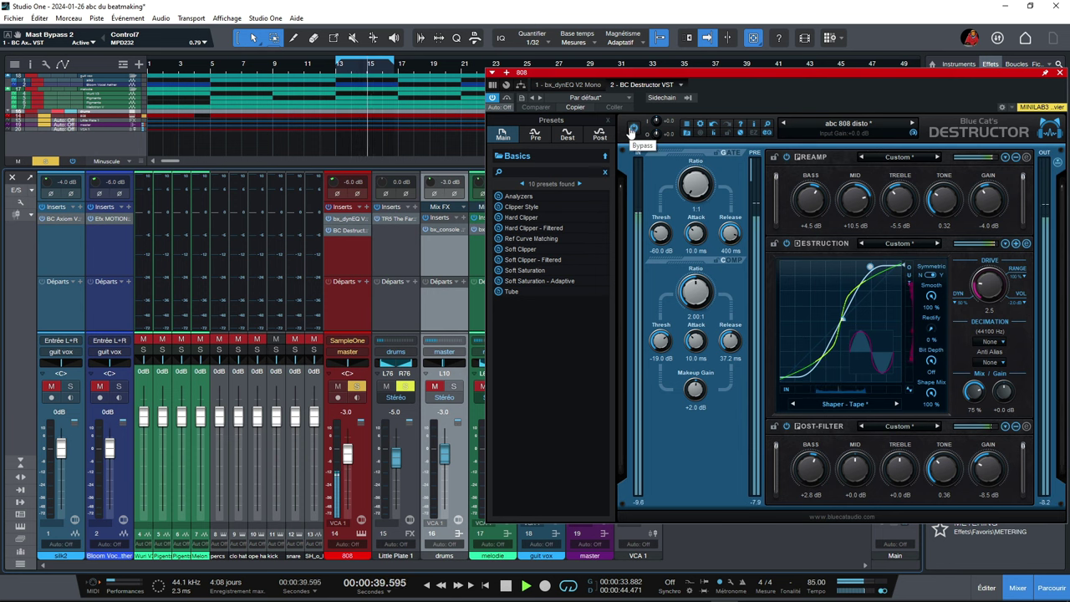
{"action": "left_click", "coordinate": [632, 130]}
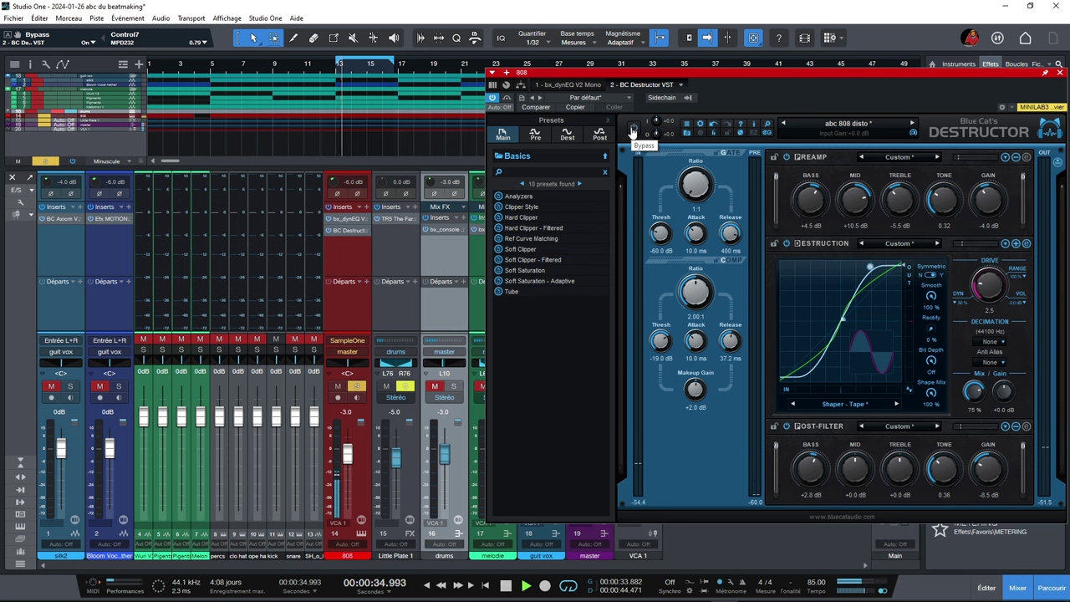
{"action": "left_click", "coordinate": [632, 131]}
Raise Destructor's Drive to 3.5 while the 808 loop plays, then stop playback
{"action": "left_click_drag", "start_coordinate": [891, 73], "coordinate": [810, 58]}
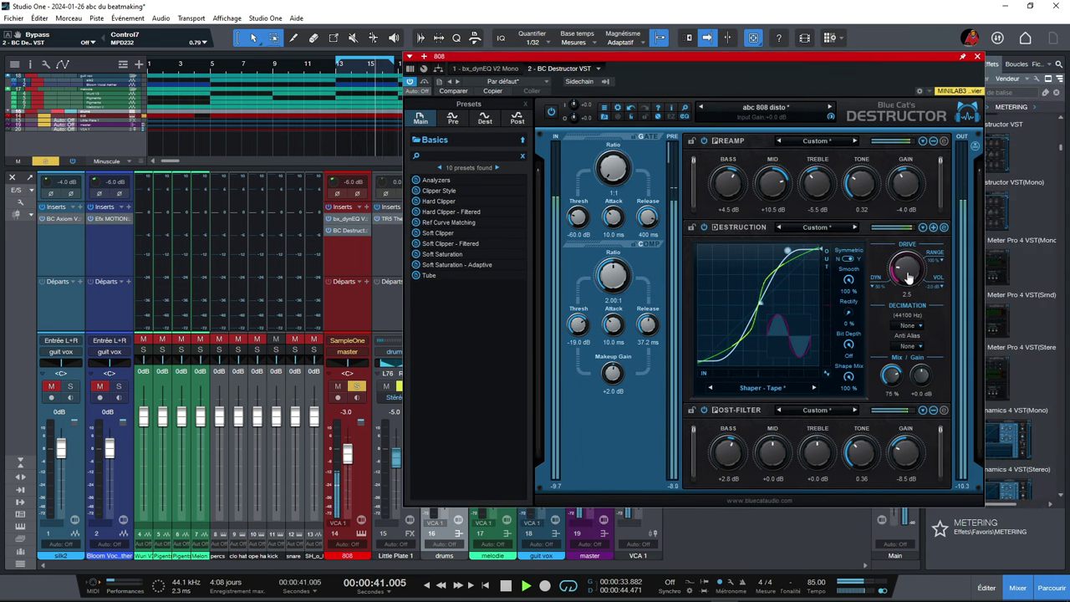
{"action": "left_click_drag", "start_coordinate": [909, 278], "coordinate": [907, 268]}
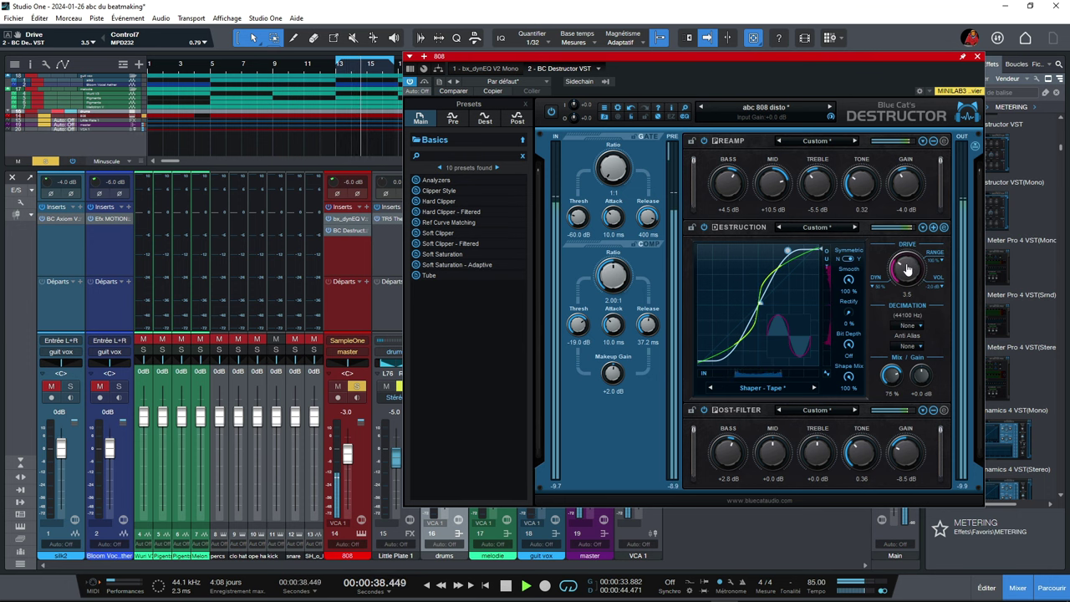
{"action": "key", "text": "space"}
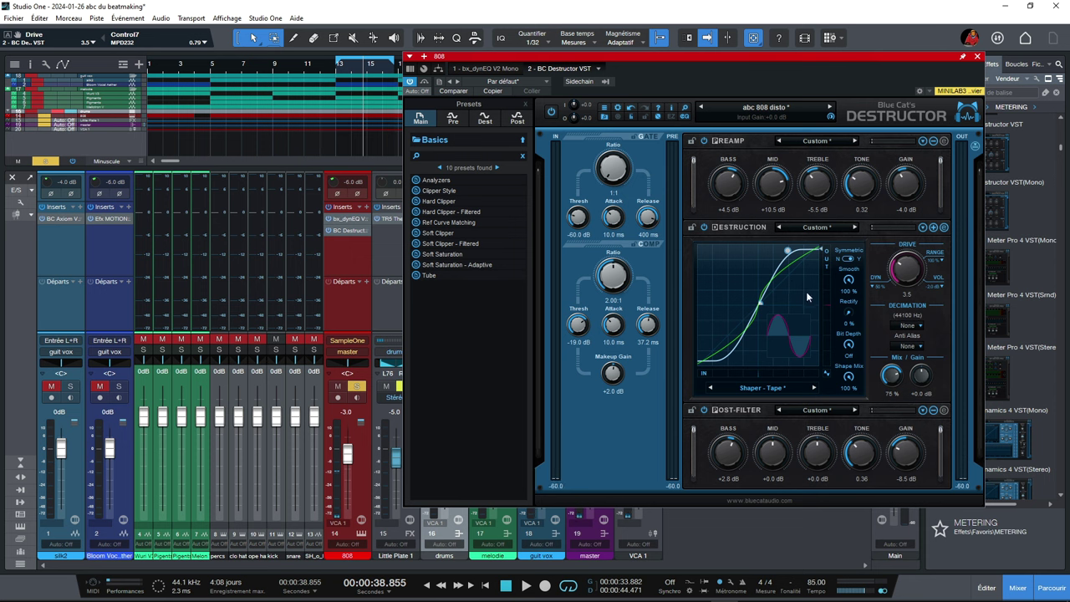
Expand Destructor's Preamp and Post-Filter sections into their frequency curve views and reposition the window to fit the screen
{"action": "left_click", "coordinate": [786, 387]}
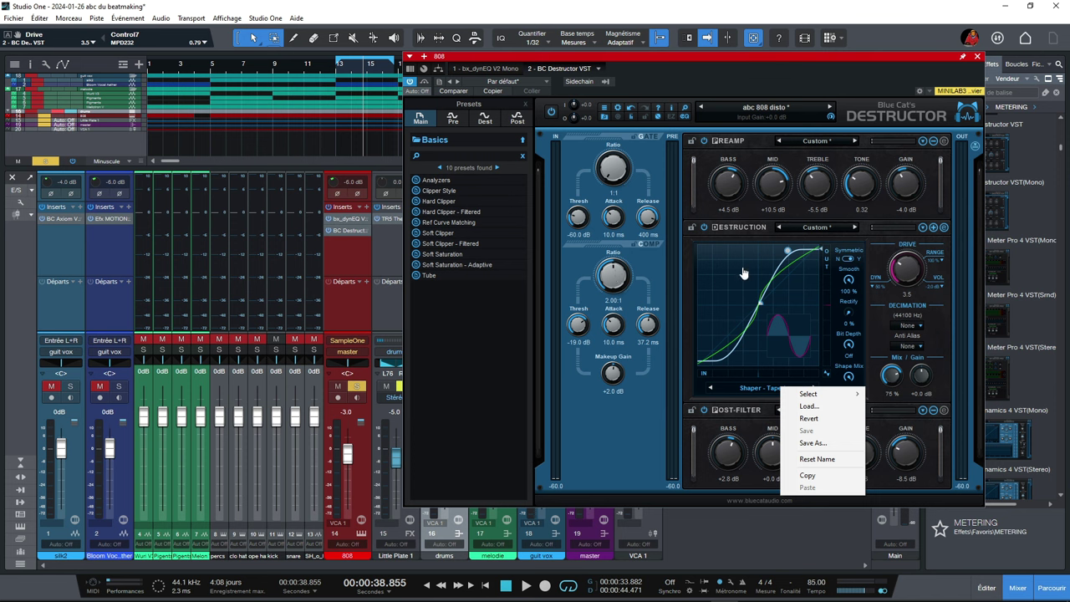
{"action": "left_click", "coordinate": [945, 141]}
{"action": "left_click", "coordinate": [944, 141]}
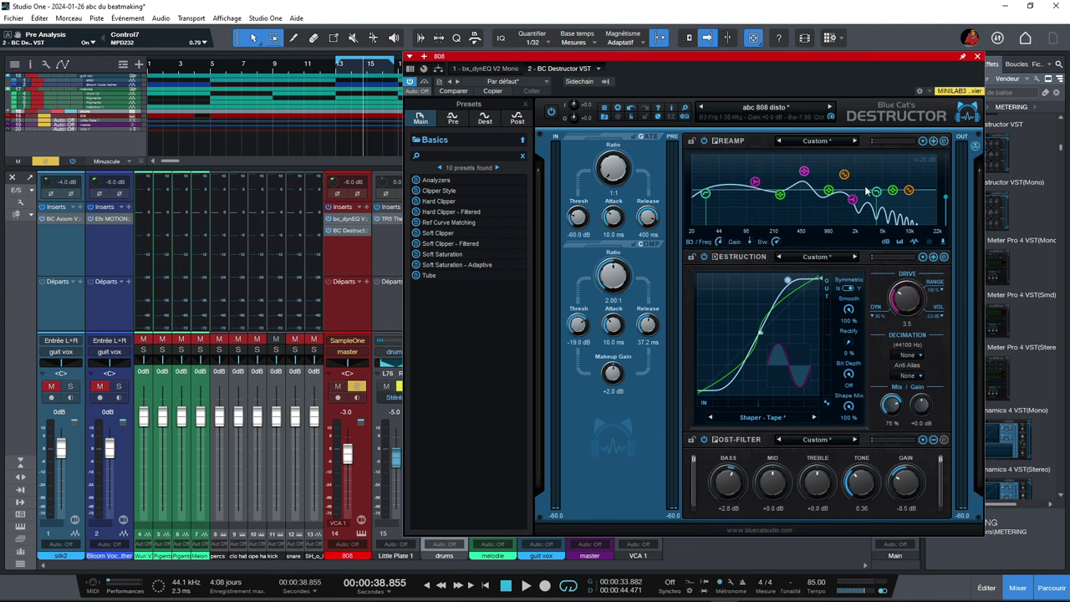
{"action": "left_click", "coordinate": [944, 439]}
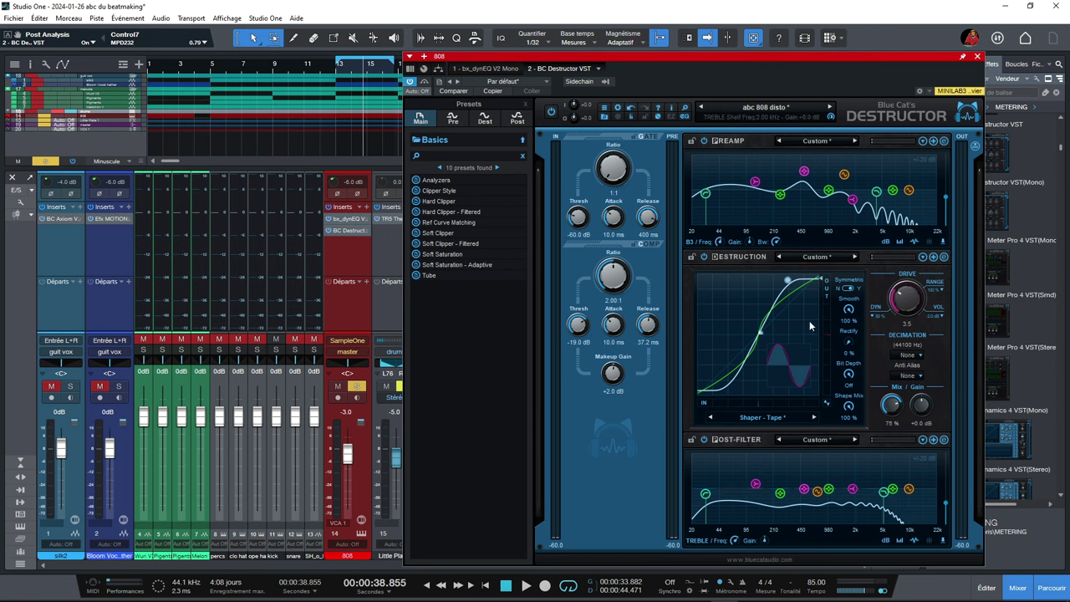
{"action": "left_click_drag", "start_coordinate": [865, 57], "coordinate": [807, 14]}
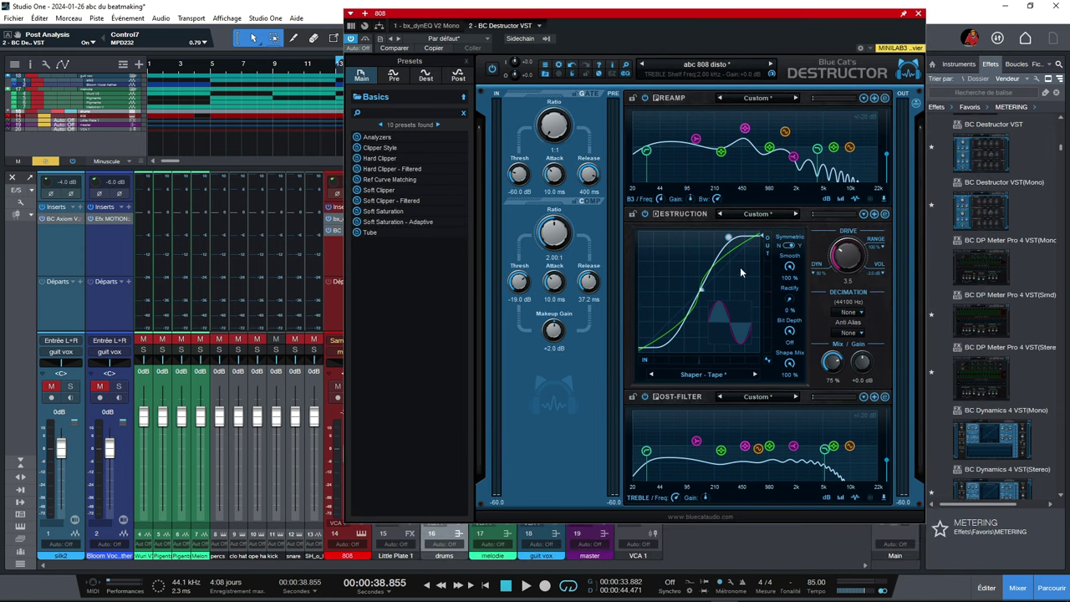
Browse the factory presets of the Destruction section, including the Typical Guitar category, without loading one
{"action": "left_click", "coordinate": [759, 215]}
{"action": "mouse_move", "coordinate": [802, 222]}
{"action": "mouse_move", "coordinate": [873, 222]}
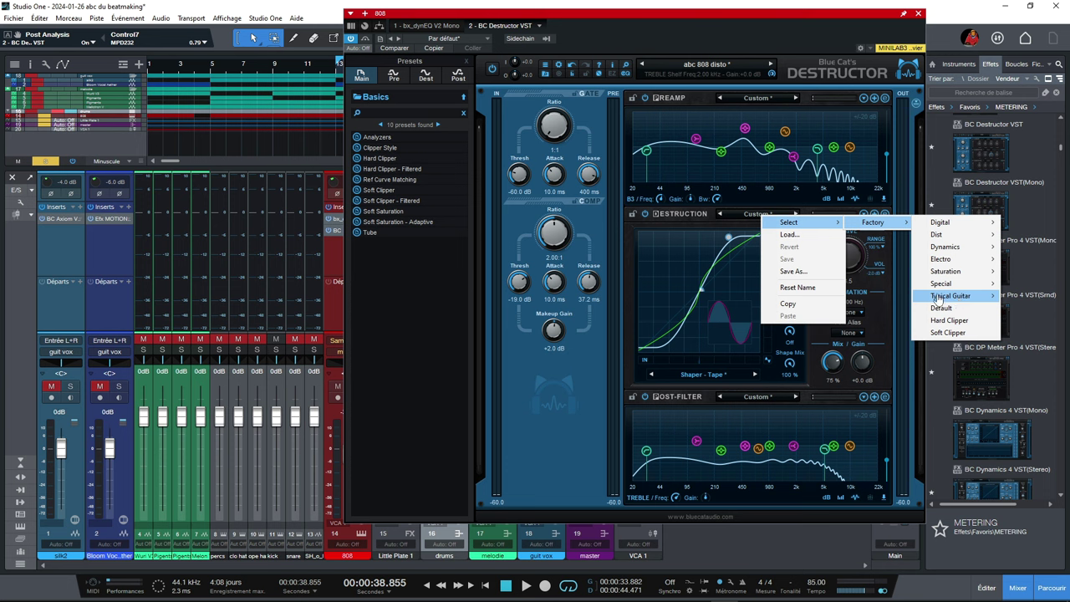
{"action": "mouse_move", "coordinate": [949, 296]}
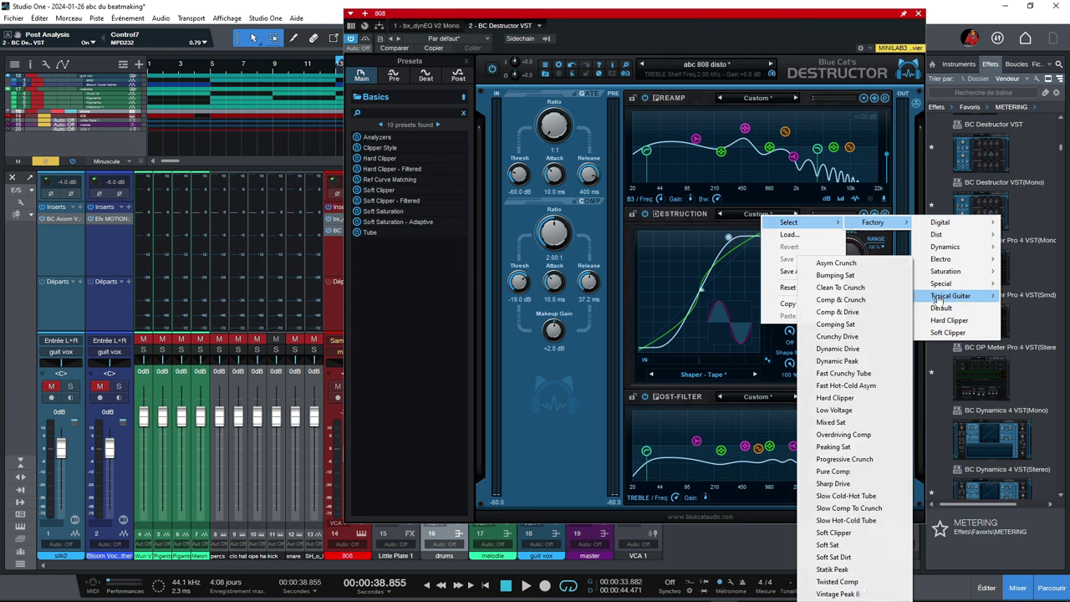
{"action": "left_click", "coordinate": [664, 280]}
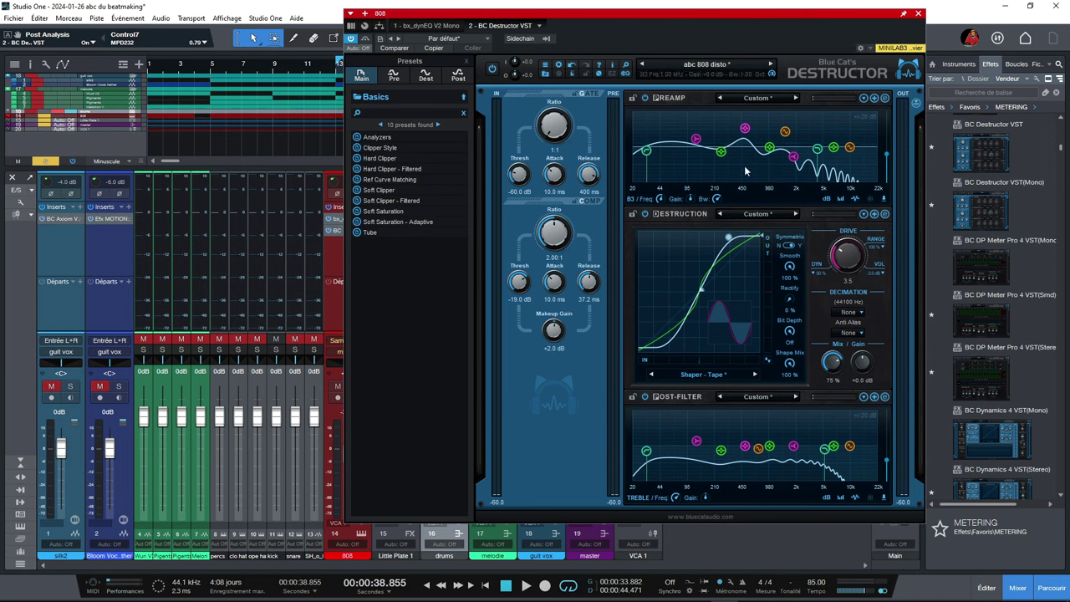
Examine Destructor's Decimation, Anti Alias and Dyn options without changing them, listen to the 808 again and close the editor
{"action": "left_click", "coordinate": [847, 315]}
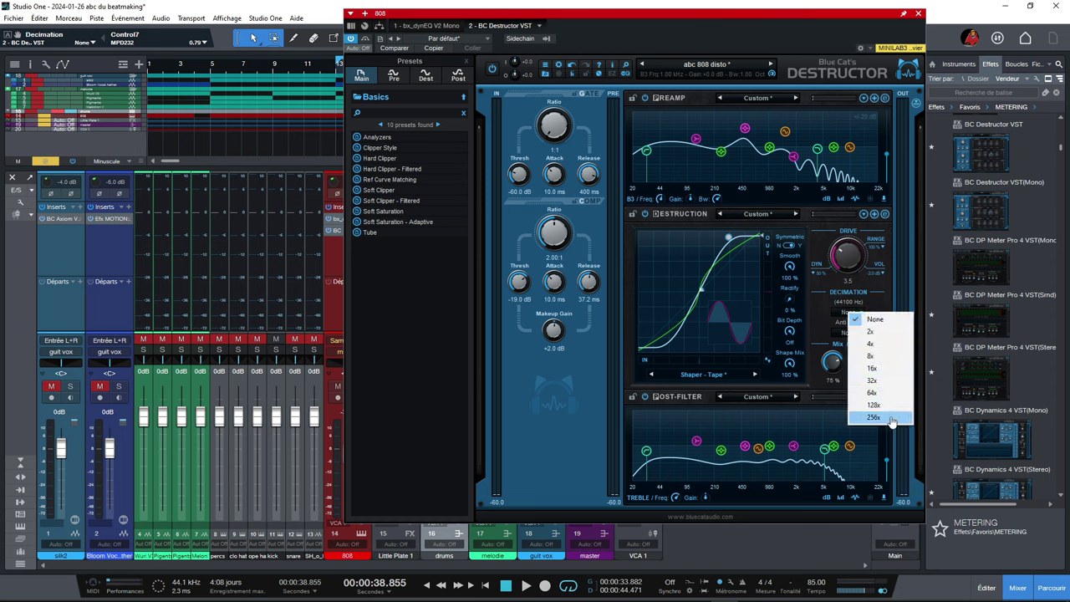
{"action": "left_click", "coordinate": [819, 313]}
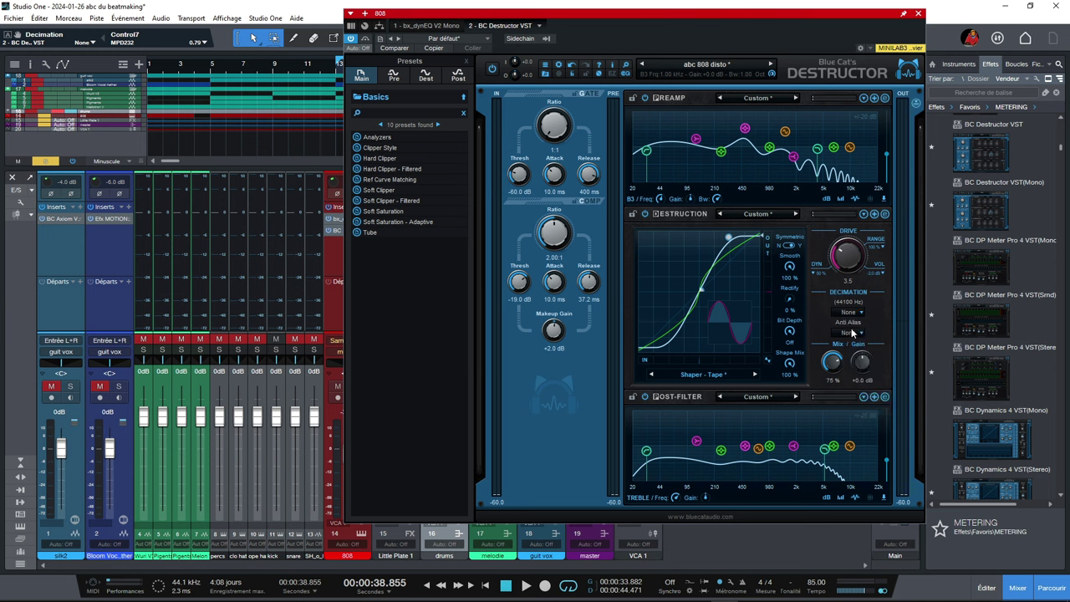
{"action": "left_click", "coordinate": [853, 334]}
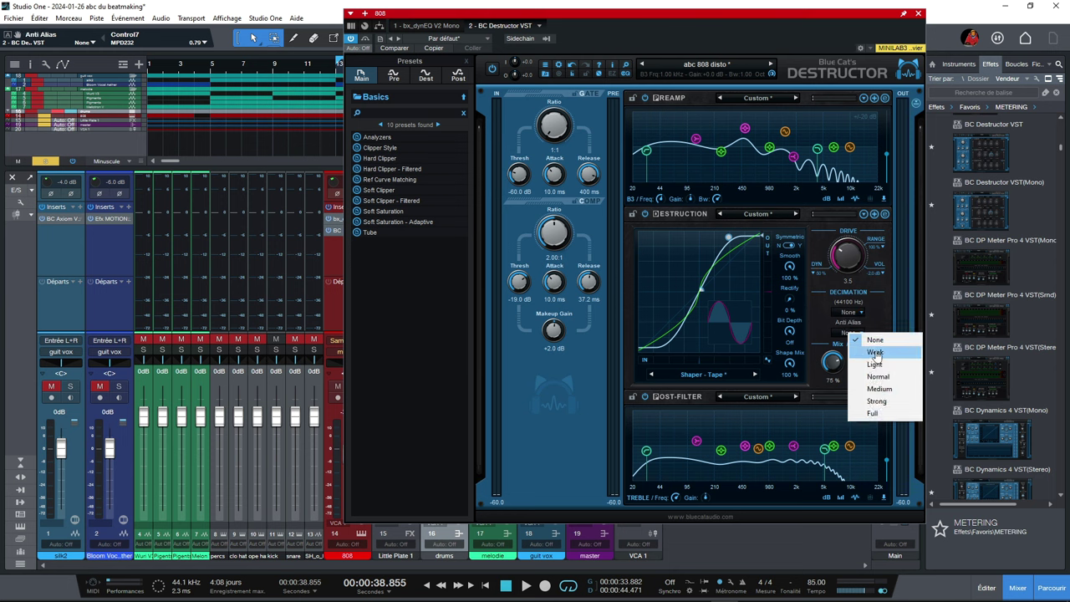
{"action": "left_click", "coordinate": [823, 322]}
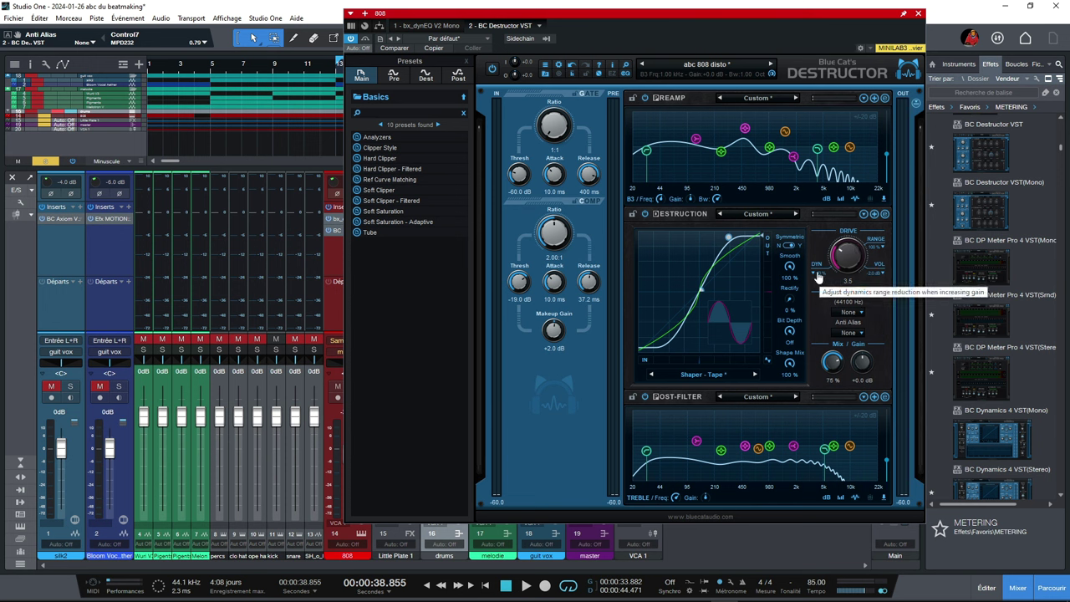
{"action": "left_click", "coordinate": [819, 278]}
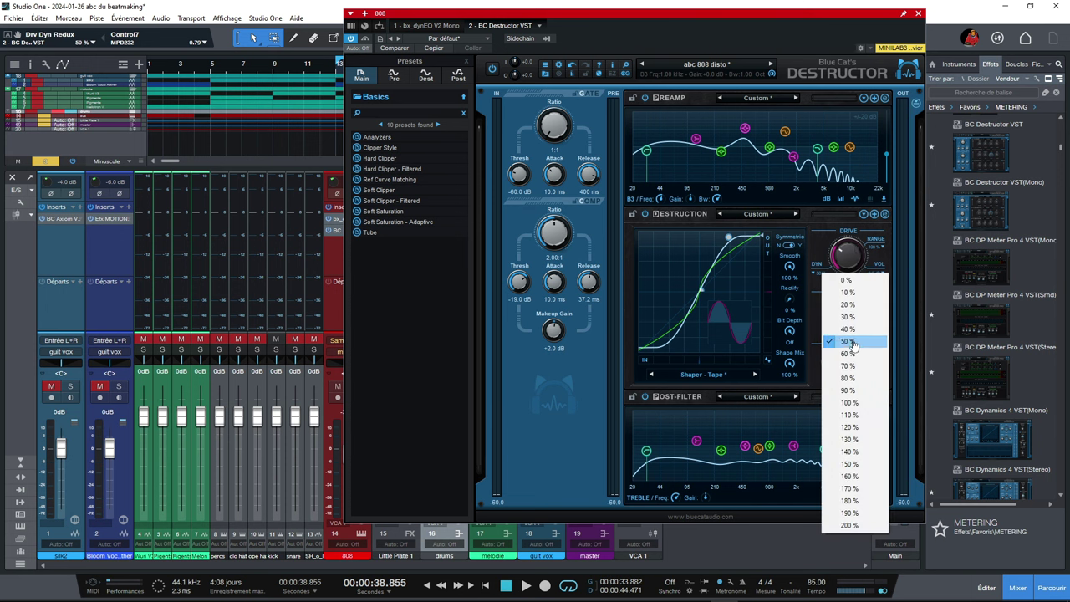
{"action": "left_click", "coordinate": [809, 257]}
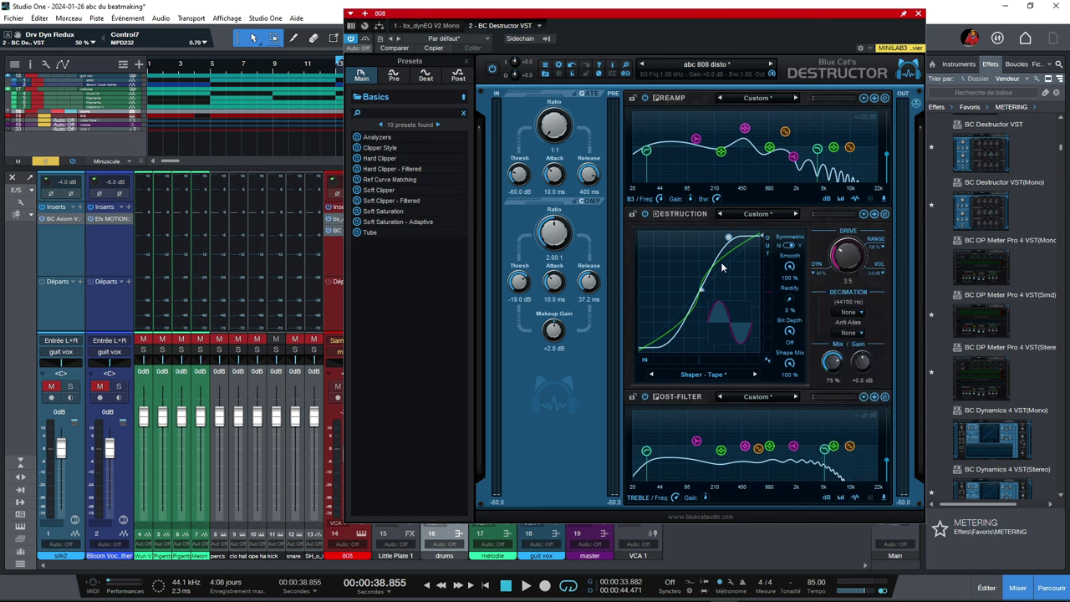
{"action": "key", "text": "space"}
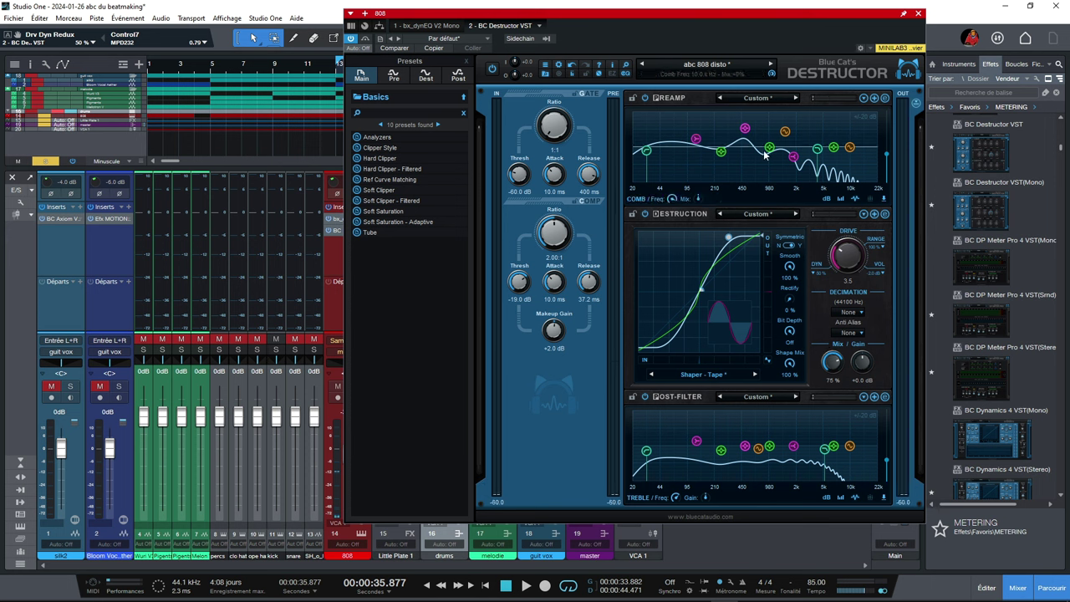
{"action": "left_click", "coordinate": [918, 13]}
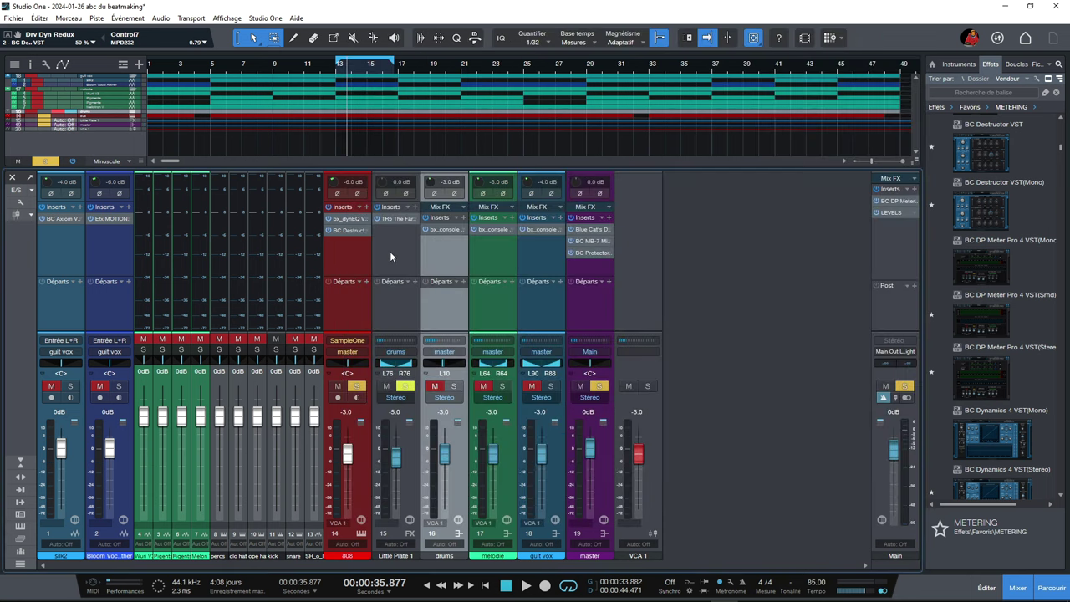
View bx_console SSL 4000 E on the drums bus and Blue Cat's Dynamics on the master bus, closing each editor
{"action": "left_click", "coordinate": [446, 228]}
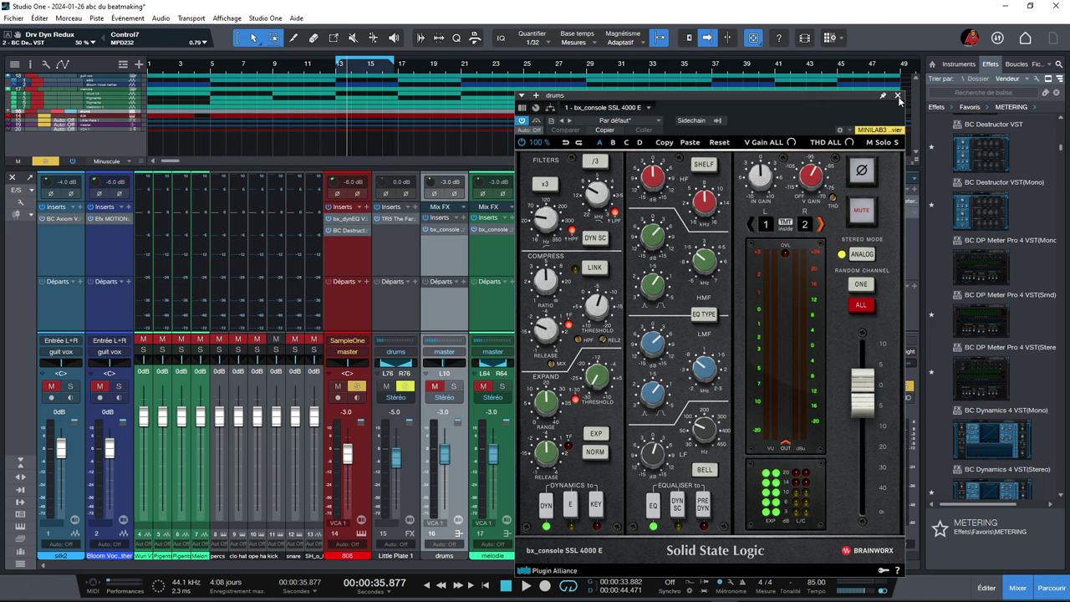
{"action": "left_click", "coordinate": [897, 96]}
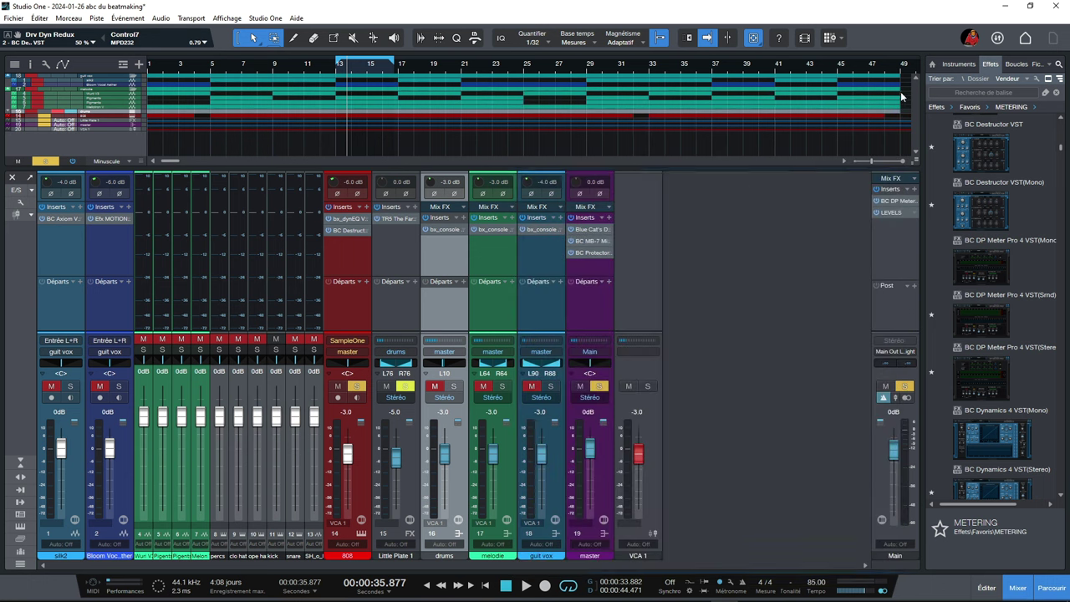
{"action": "double_click", "coordinate": [592, 229]}
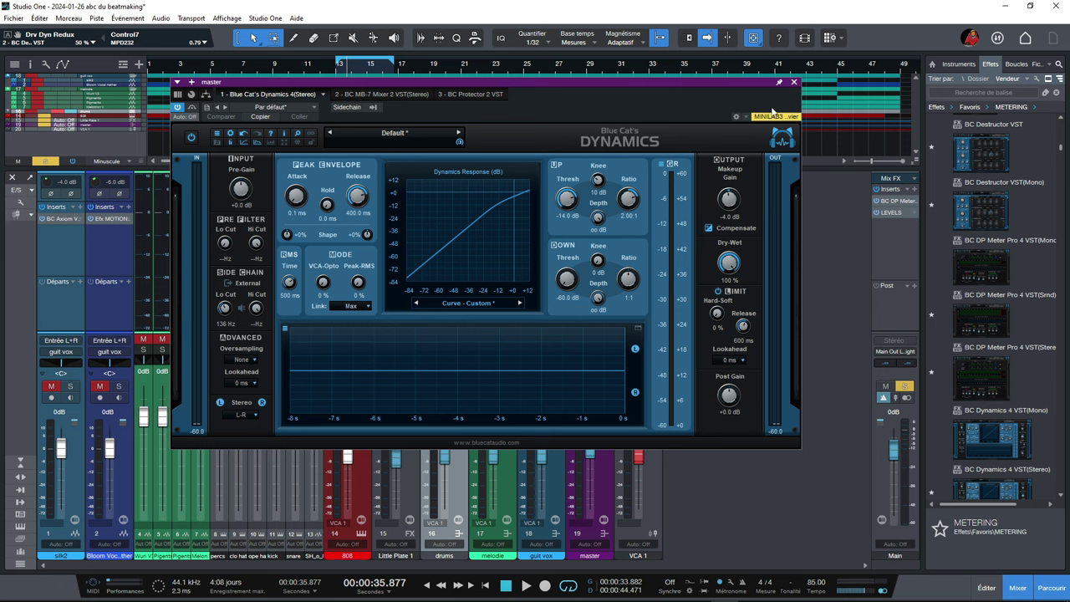
{"action": "left_click", "coordinate": [794, 82]}
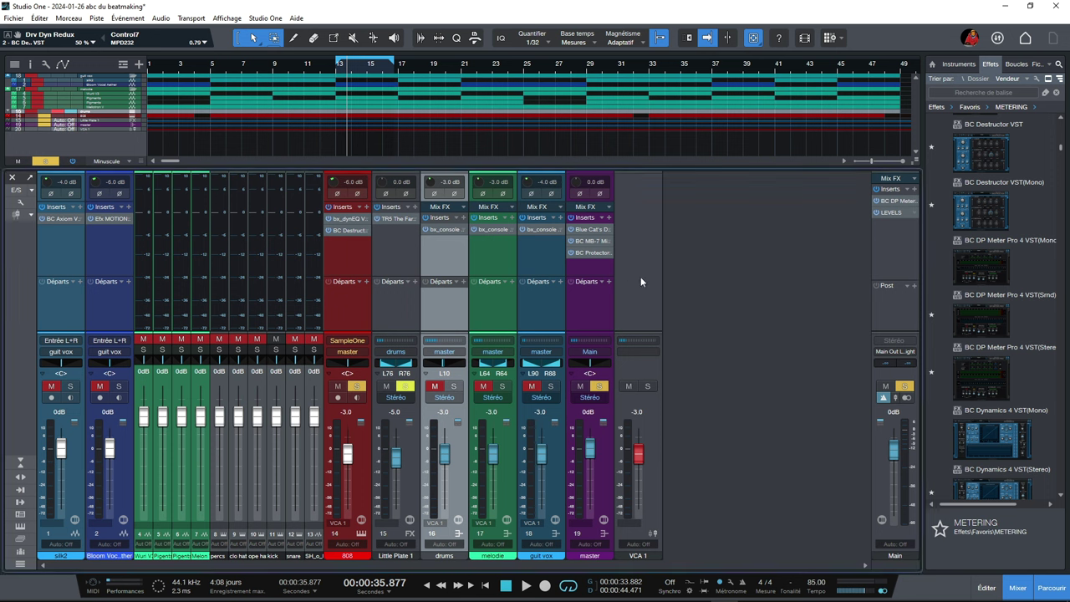
Clear the solo on the master, Little Plate 1 and 808 channels
{"action": "left_click", "coordinate": [597, 387]}
{"action": "left_click", "coordinate": [404, 386]}
{"action": "left_click", "coordinate": [356, 386]}
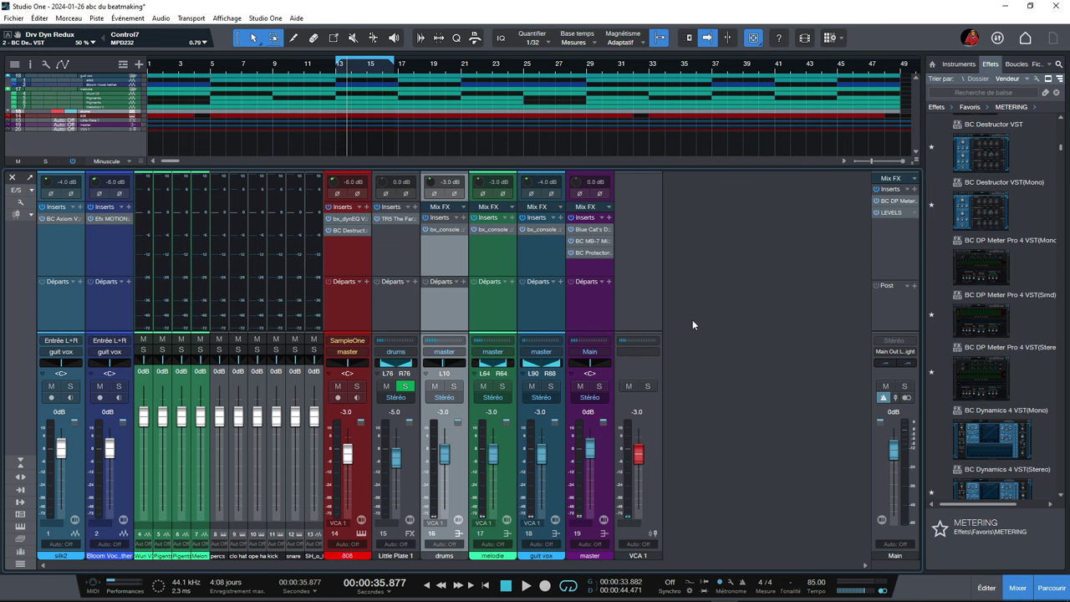
Open Blue Cat's Dynamics on the master bus, bypass it during playback to compare the sound, and stop the song
{"action": "left_click", "coordinate": [604, 229]}
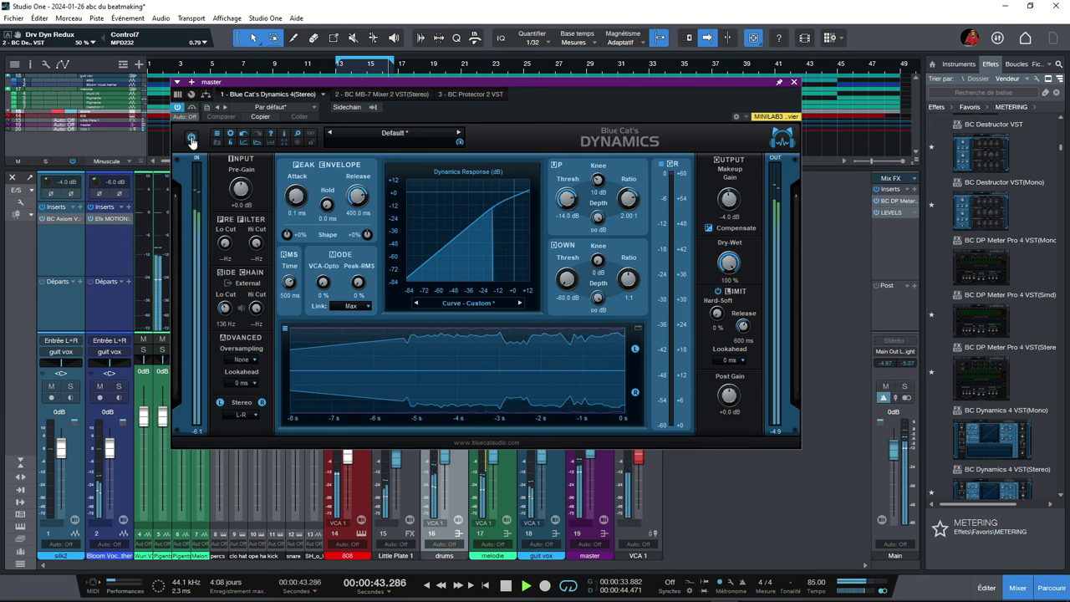
{"action": "left_click", "coordinate": [192, 138]}
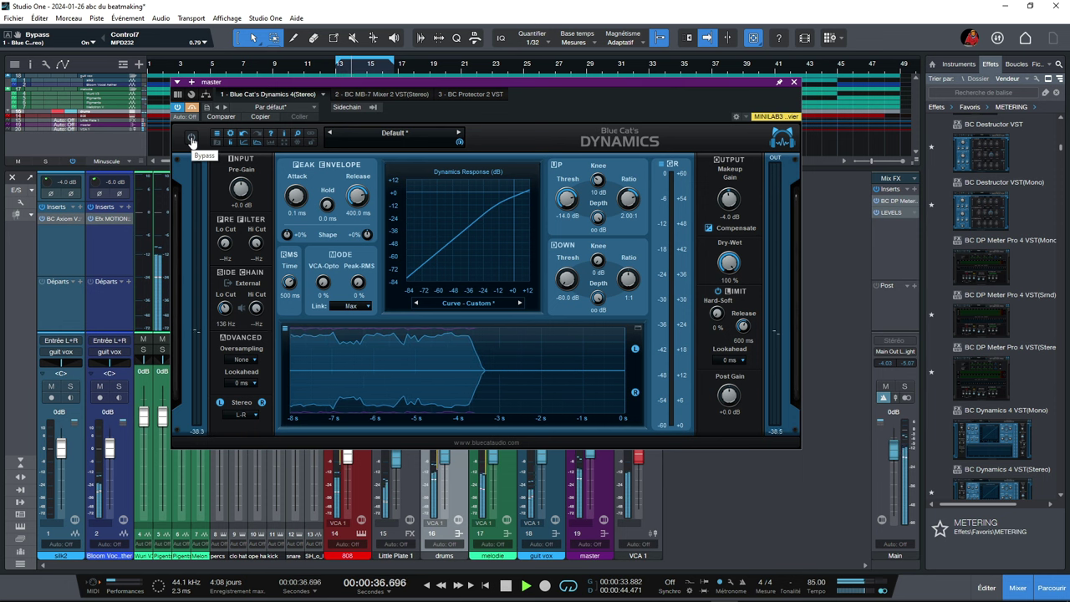
{"action": "key", "text": "space"}
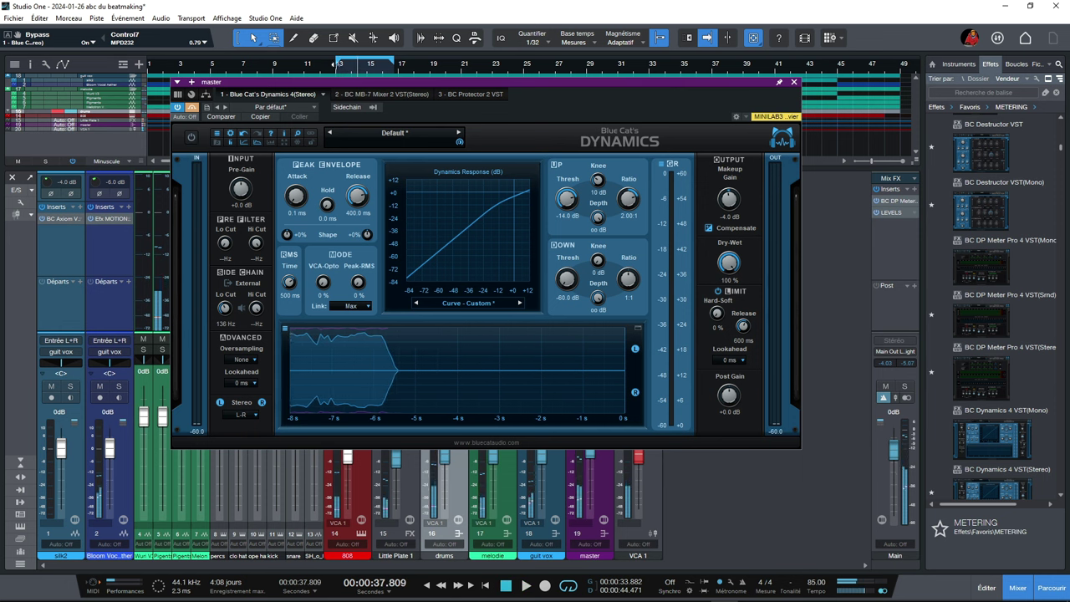
Extend the loop range to cover the whole song from bar 1 to bar 49 and start playback
{"action": "left_click_drag", "start_coordinate": [336, 60], "coordinate": [97, 49]}
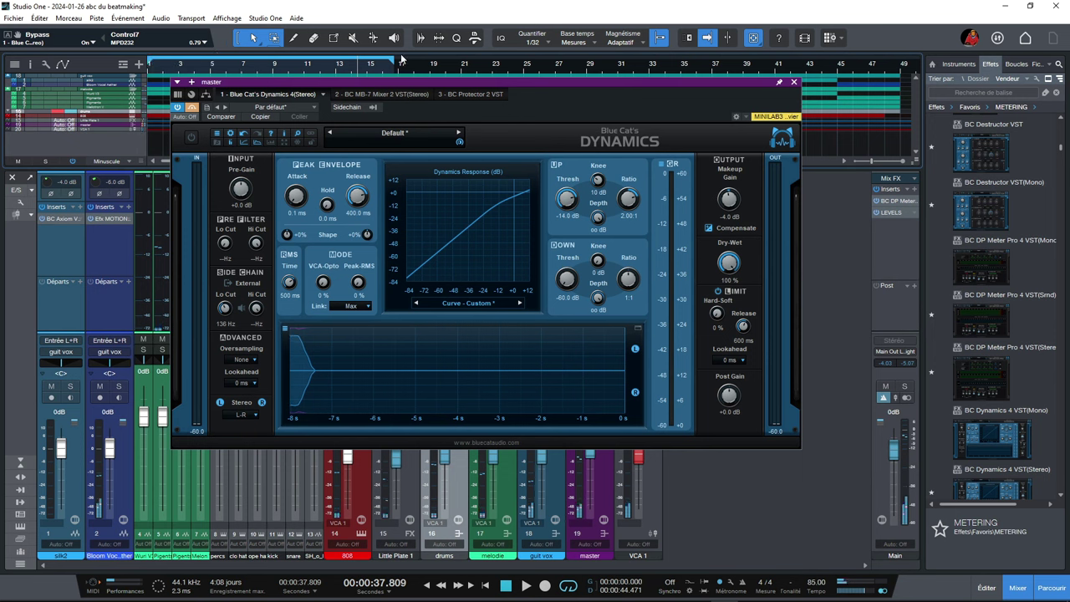
{"action": "left_click_drag", "start_coordinate": [395, 62], "coordinate": [899, 32]}
{"action": "key", "text": "space"}
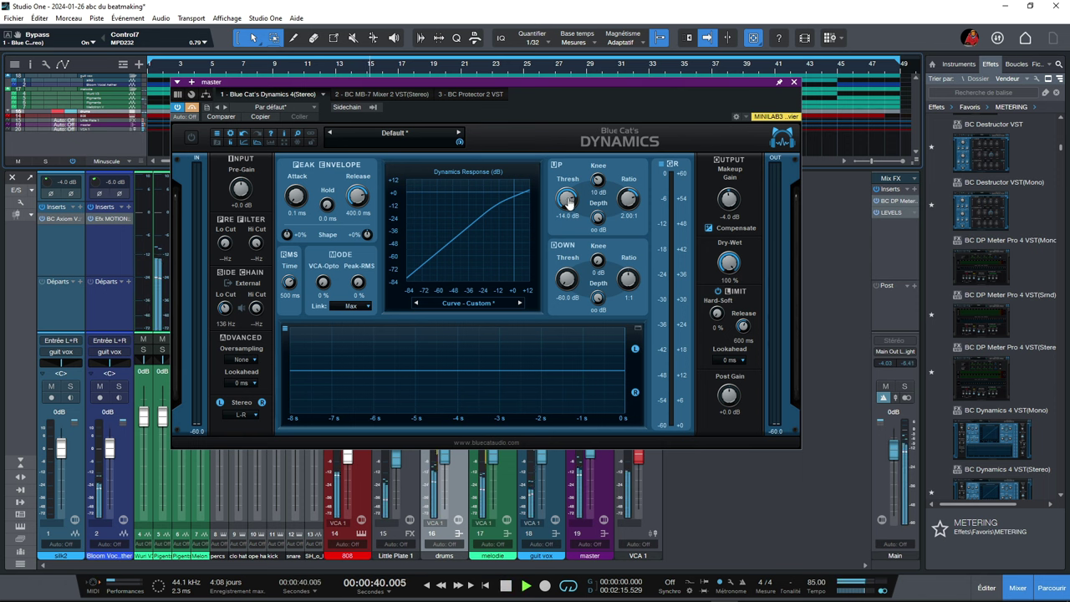
Take Dynamics out of bypass and listen to the song while examining its response curve and level display
{"action": "left_click", "coordinate": [193, 137]}
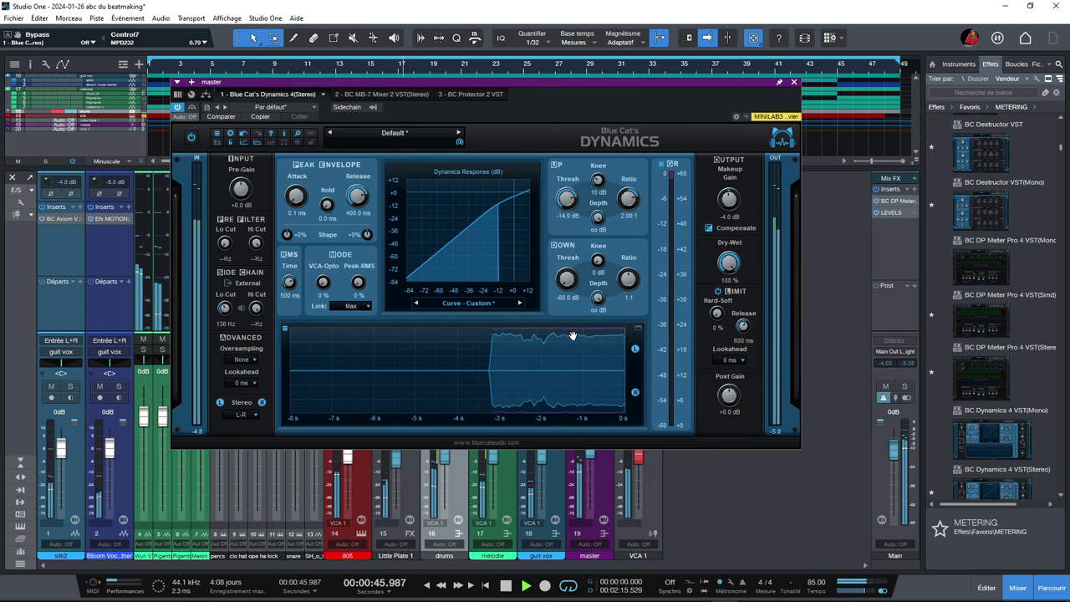
{"action": "key", "text": "space"}
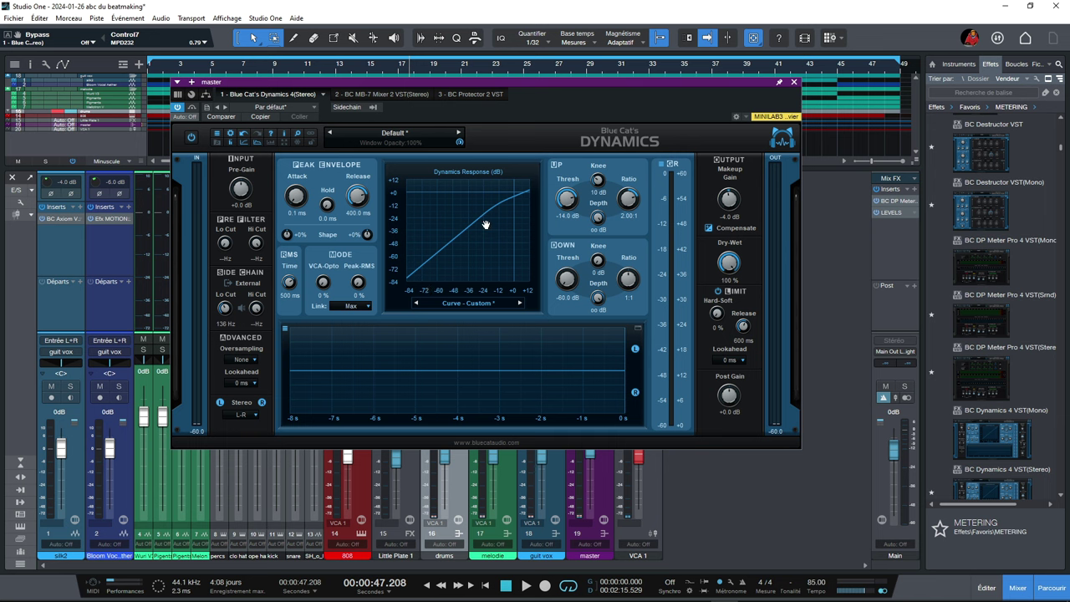
{"action": "key", "text": "space"}
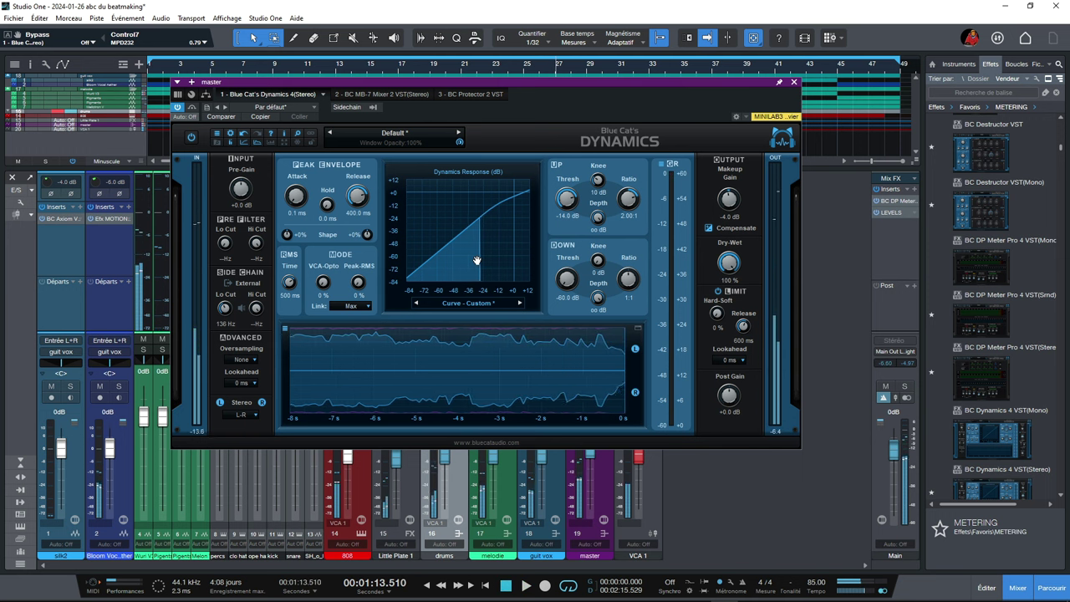
Show the master bus's MB-7 Mixer 2 clear of the tracks and examine its Bands and Range options without changing them
{"action": "left_click", "coordinate": [398, 96]}
{"action": "left_click_drag", "start_coordinate": [408, 80], "coordinate": [629, 58]}
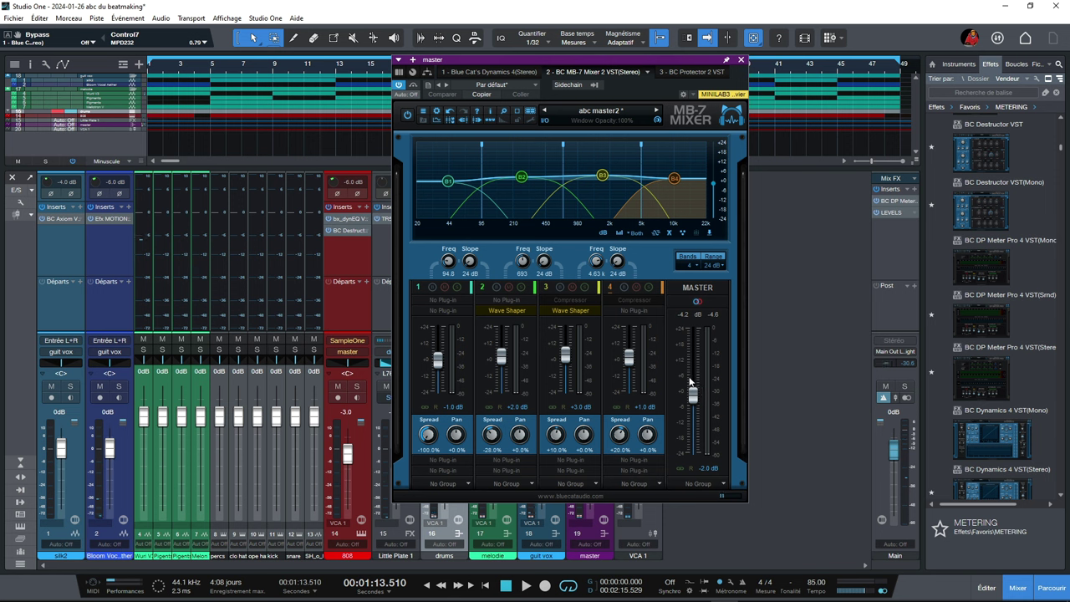
{"action": "left_click", "coordinate": [691, 265]}
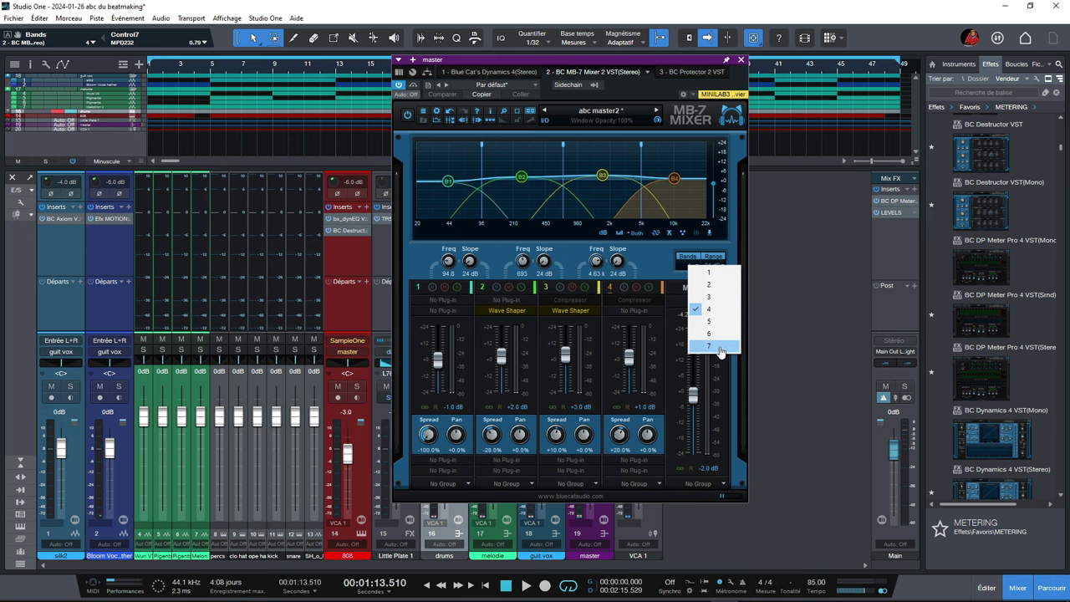
{"action": "left_click", "coordinate": [654, 263]}
{"action": "left_click", "coordinate": [722, 266]}
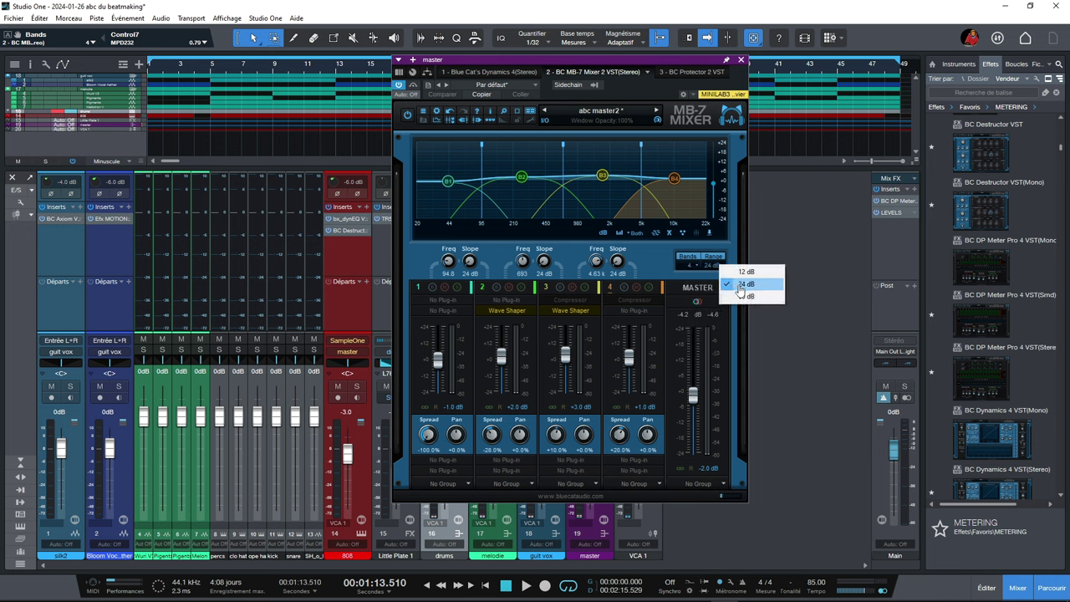
{"action": "left_click", "coordinate": [647, 260]}
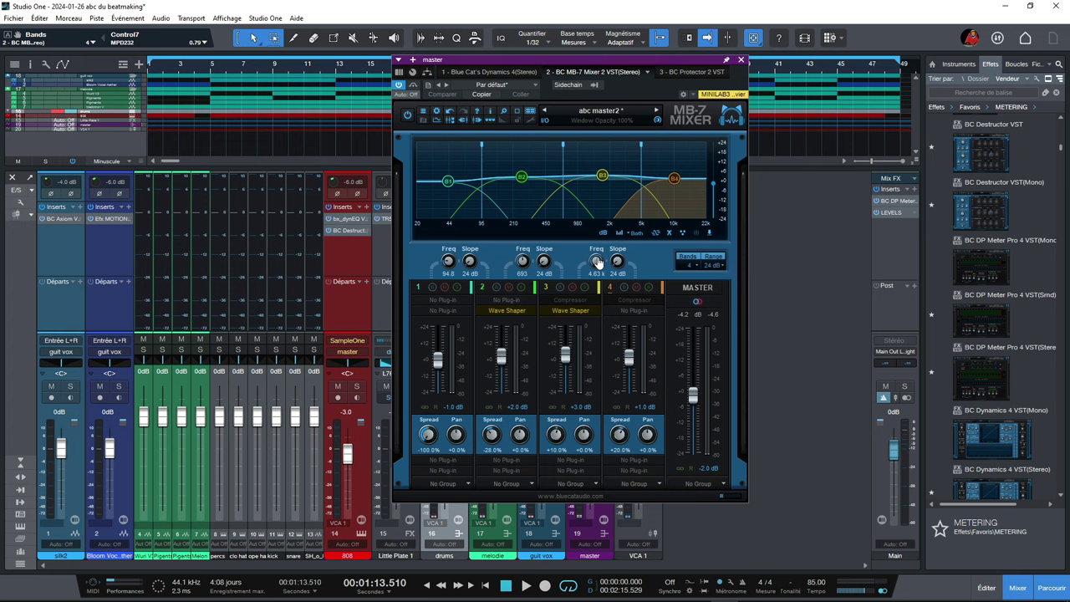
Raise the crossover frequency between bands 3 and 4 to 5.11 kHz, and bring it back down to 4.64 kHz
{"action": "left_click_drag", "start_coordinate": [640, 171], "coordinate": [642, 171]}
{"action": "scroll", "coordinate": [595, 261], "scroll_direction": "up", "scroll_amount": 4}
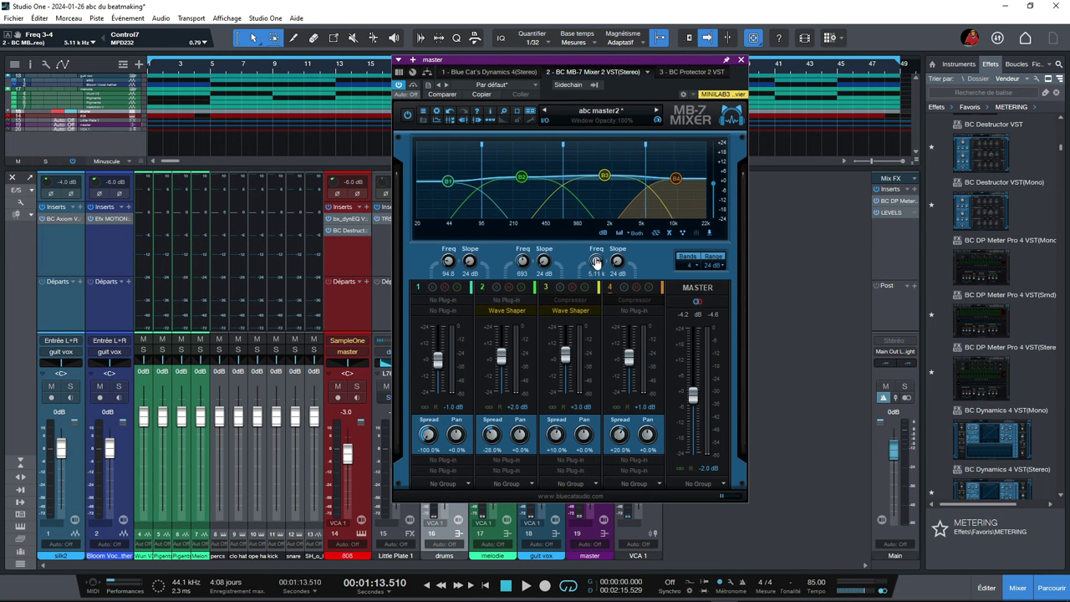
{"action": "scroll", "coordinate": [596, 262], "scroll_direction": "down", "scroll_amount": 5}
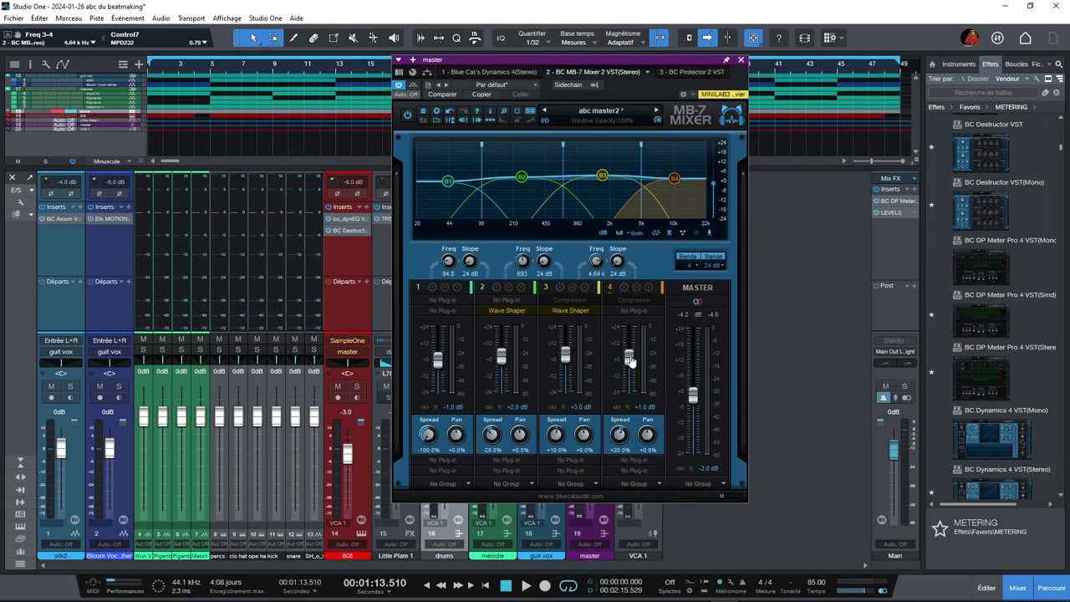
Examine the options of band 4's Compressor slot, including its presets and the built-in plug-in categories, without choosing any
{"action": "right_click", "coordinate": [637, 303]}
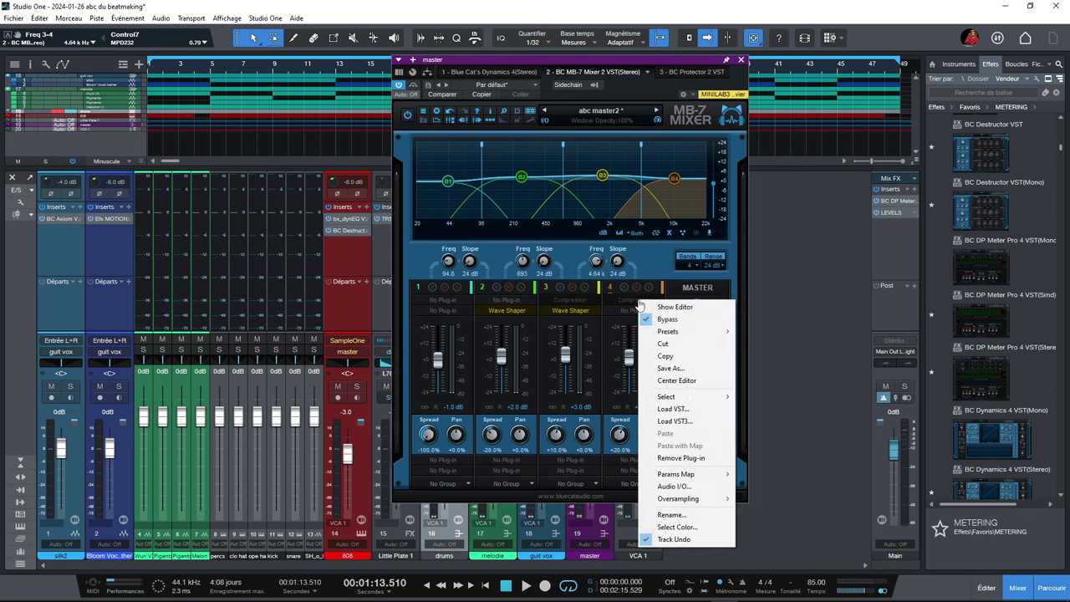
{"action": "mouse_move", "coordinate": [695, 333]}
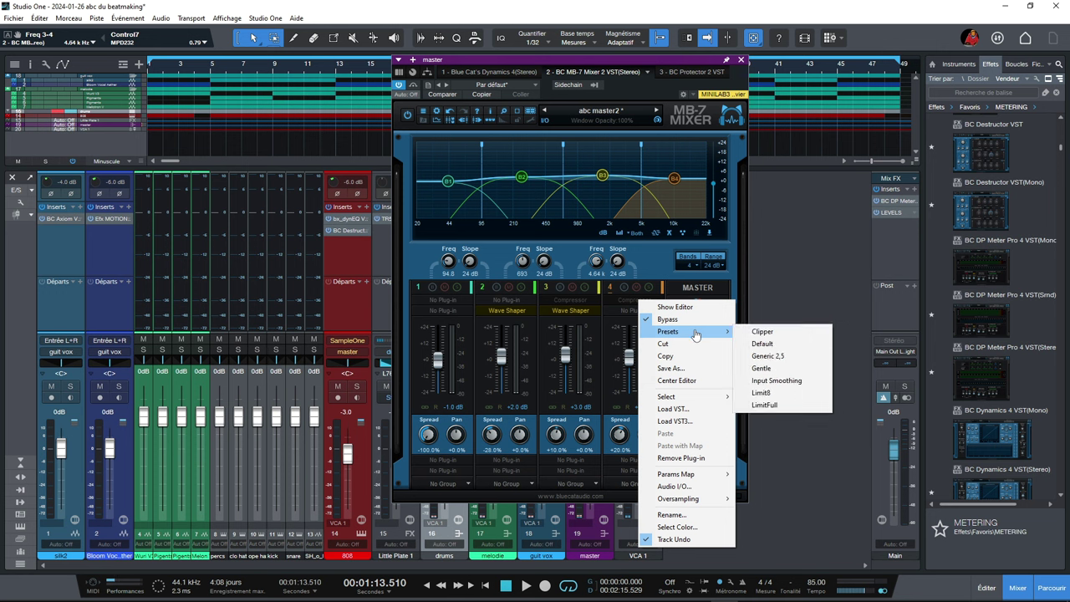
{"action": "mouse_move", "coordinate": [710, 396]}
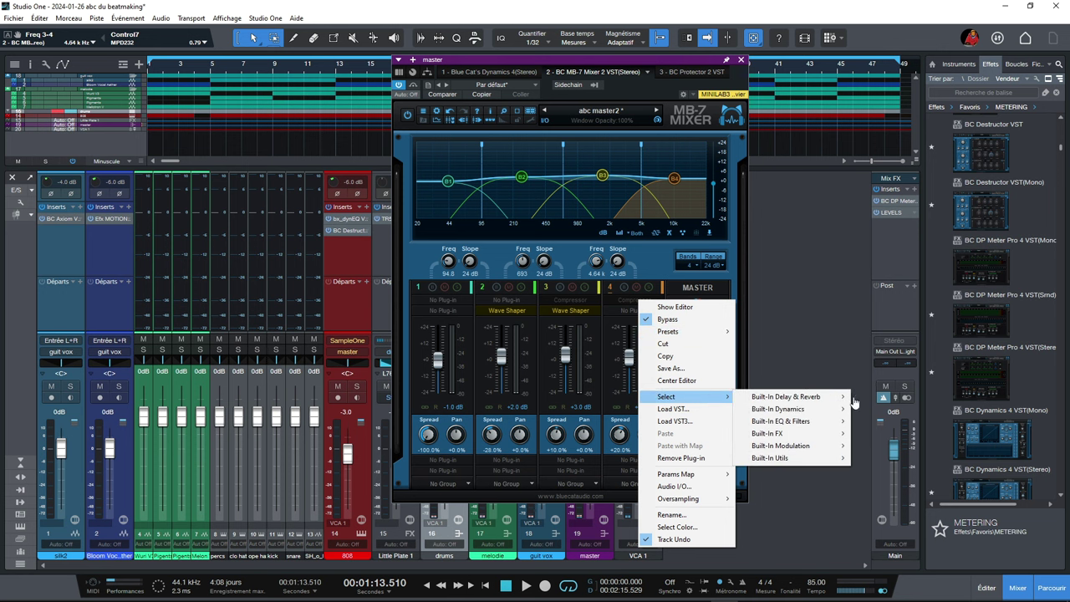
{"action": "mouse_move", "coordinate": [812, 399]}
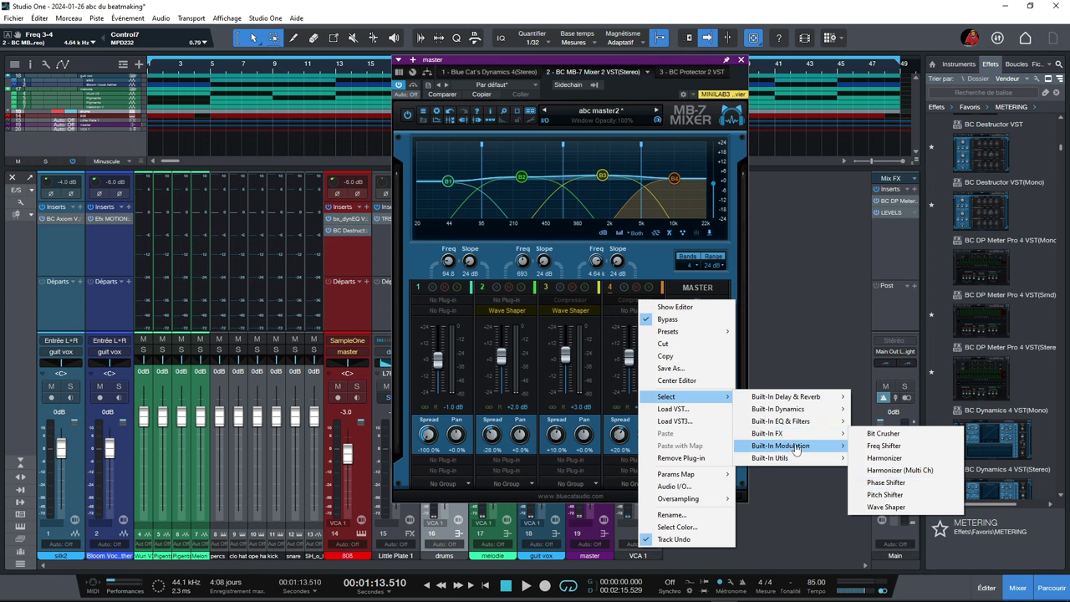
{"action": "mouse_move", "coordinate": [802, 463]}
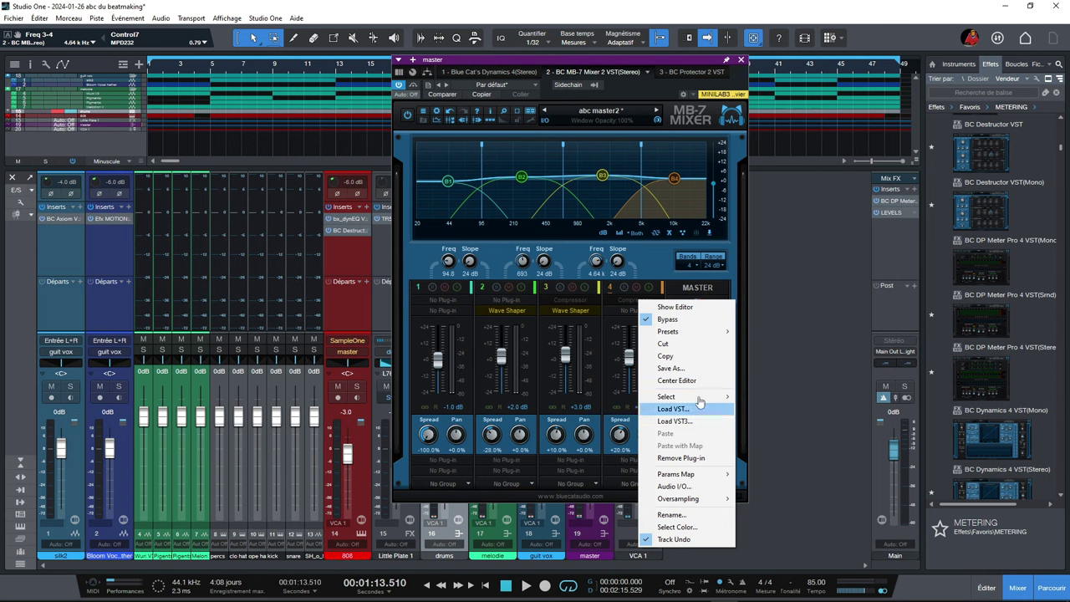
{"action": "left_click", "coordinate": [742, 263]}
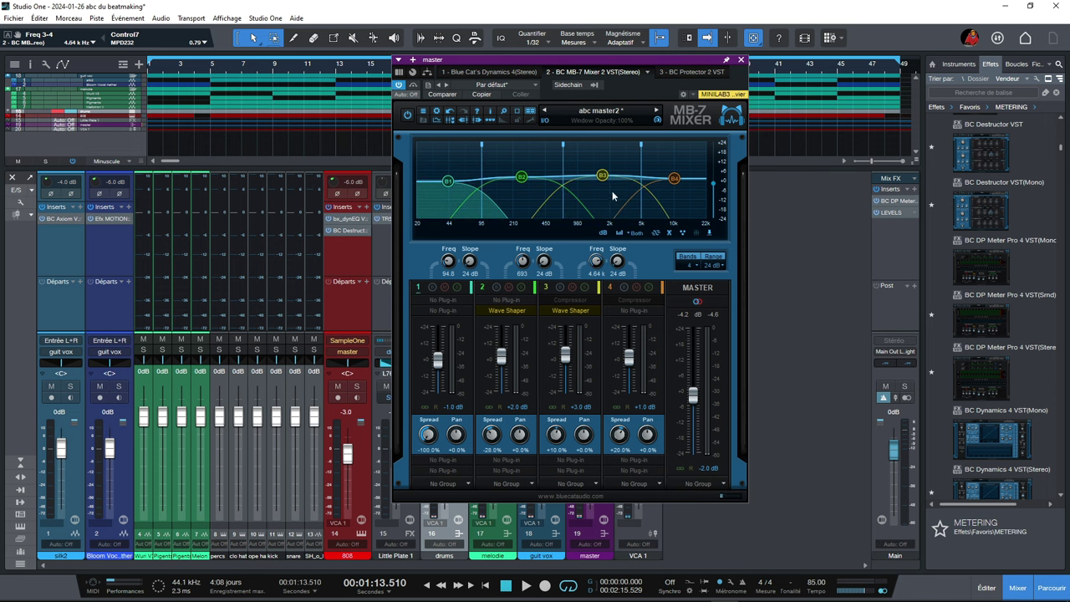
Assign bands 1 and 2 to group Local 1 and lower their linked gains, with band 1 at -2.5 dB
{"action": "left_click", "coordinate": [466, 486]}
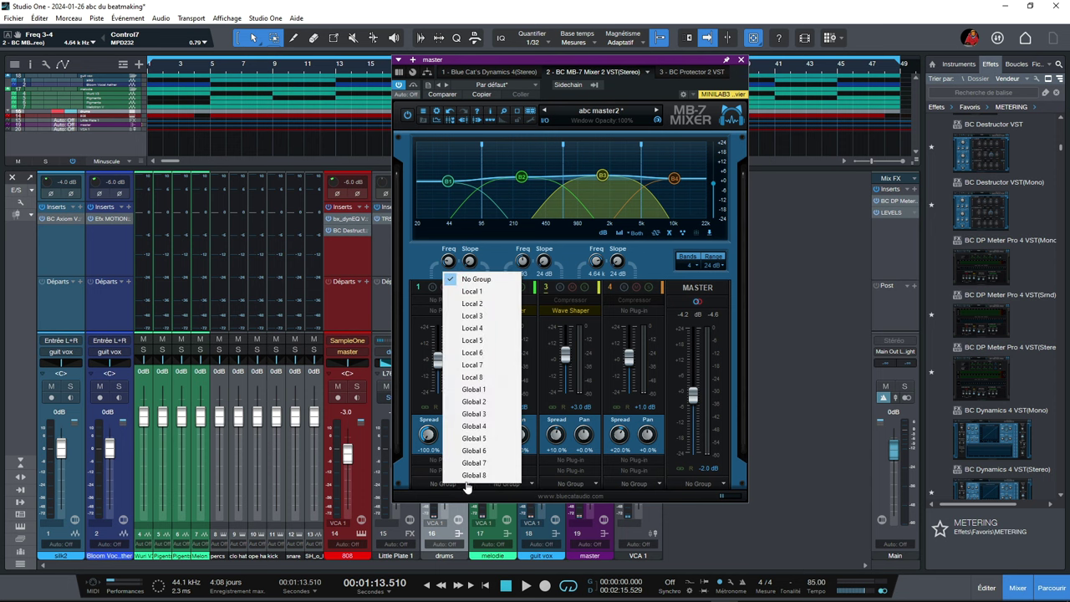
{"action": "left_click", "coordinate": [484, 293]}
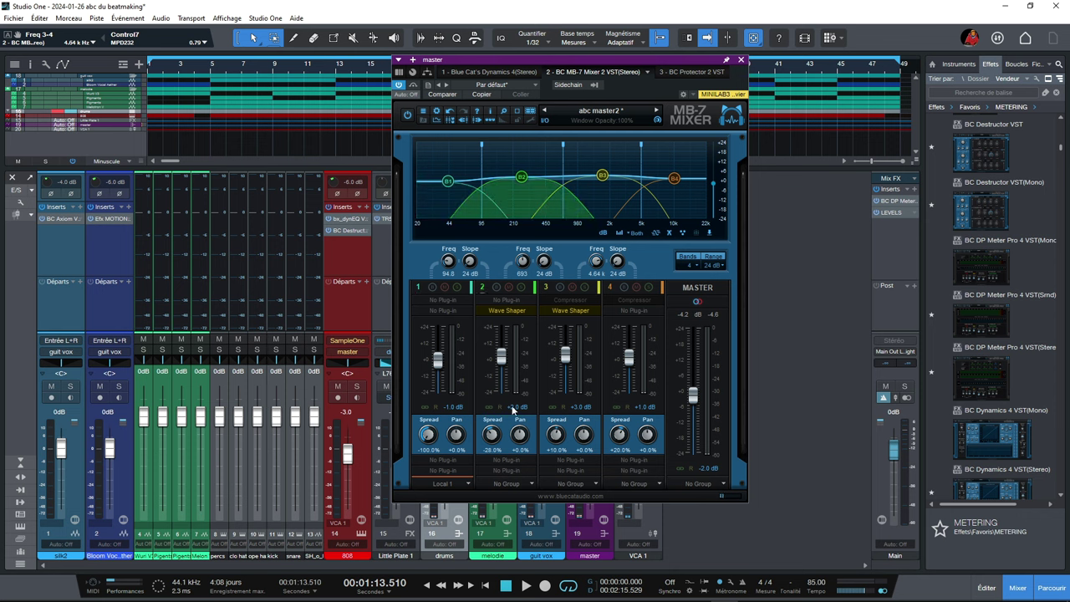
{"action": "left_click", "coordinate": [532, 485]}
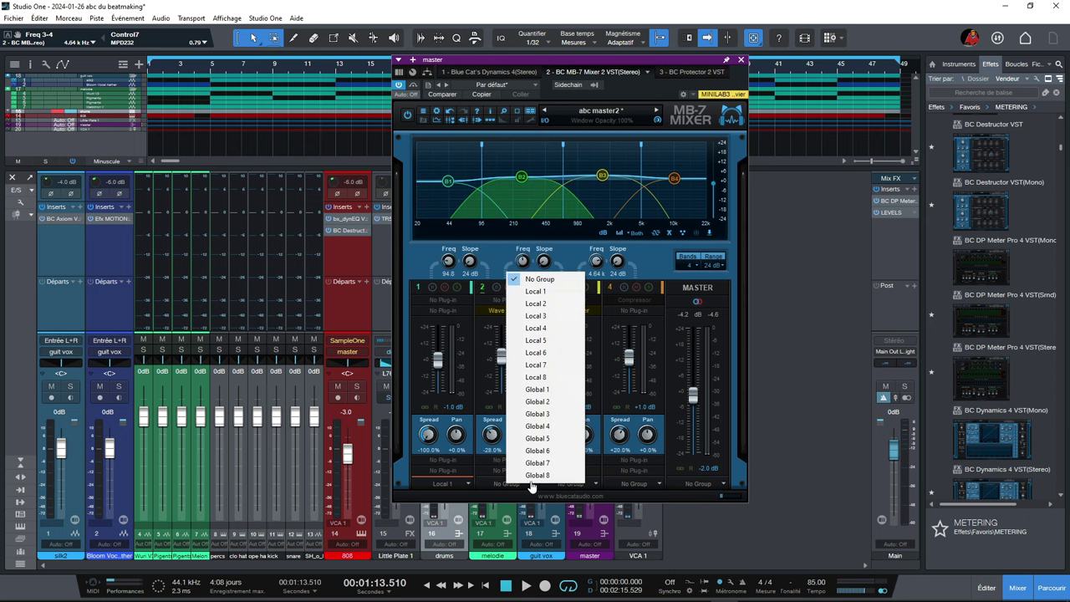
{"action": "left_click", "coordinate": [539, 293]}
{"action": "left_click_drag", "start_coordinate": [439, 361], "coordinate": [443, 373]}
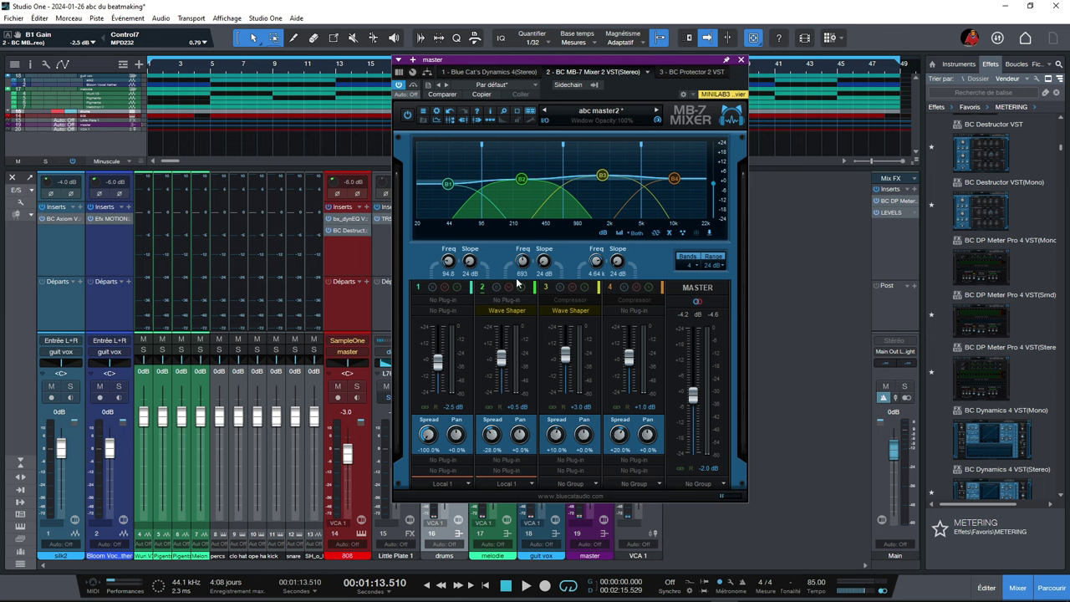
Solo band 1 and set bands 1 and 2 back to No Group
{"action": "left_click", "coordinate": [457, 288]}
{"action": "left_click", "coordinate": [465, 483]}
{"action": "left_click", "coordinate": [458, 279]}
{"action": "left_click", "coordinate": [525, 484]}
{"action": "left_click", "coordinate": [533, 281]}
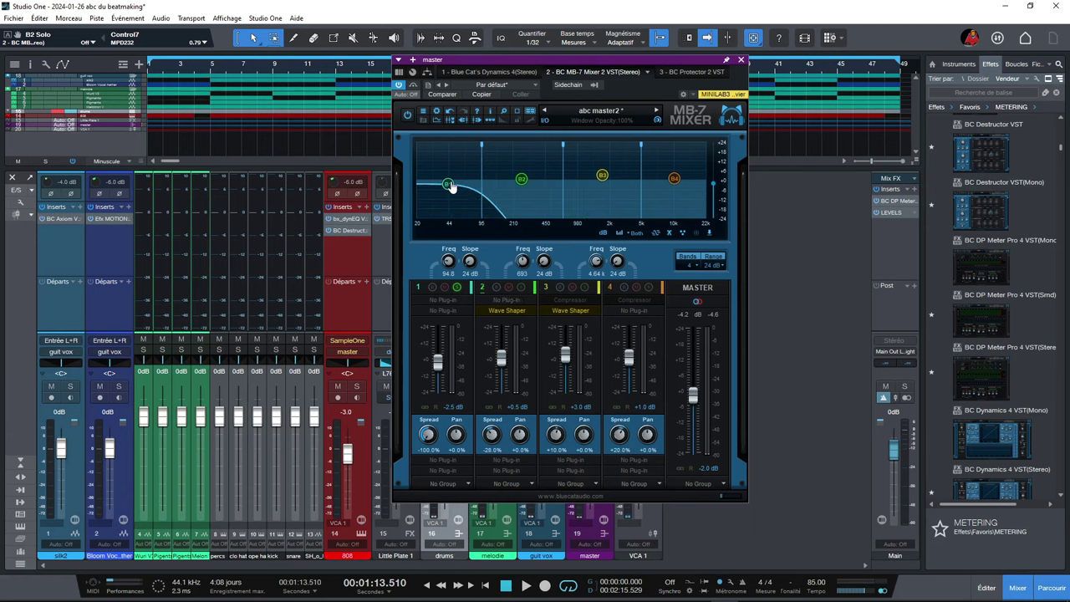
Play the song and audition the MB-7 Mixer's bands with different solo combinations up to band 4, clear all solos and stop
{"action": "key", "text": "space"}
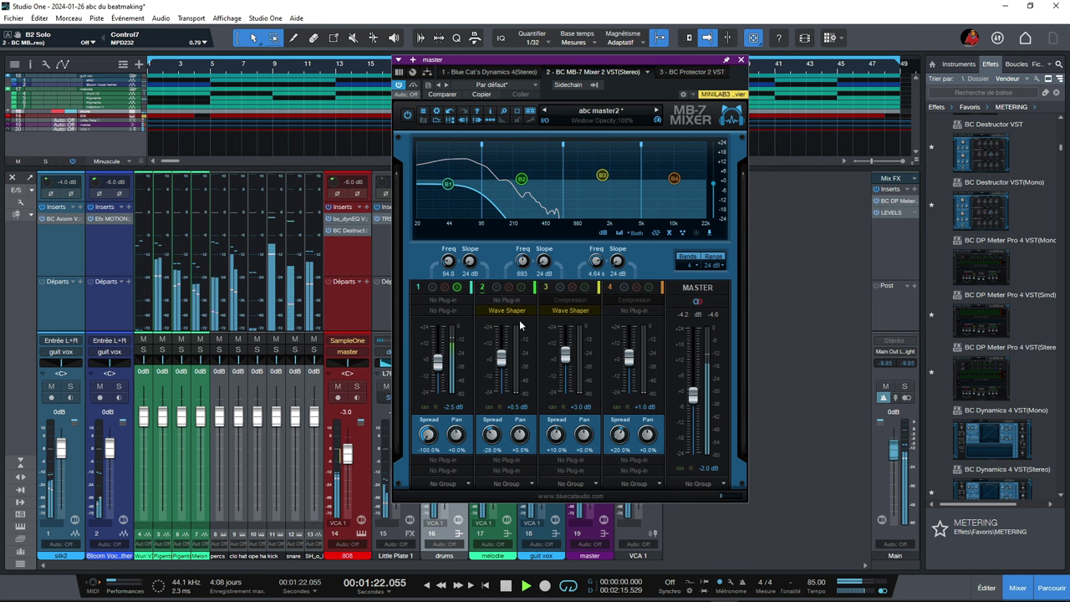
{"action": "left_click", "coordinate": [521, 287]}
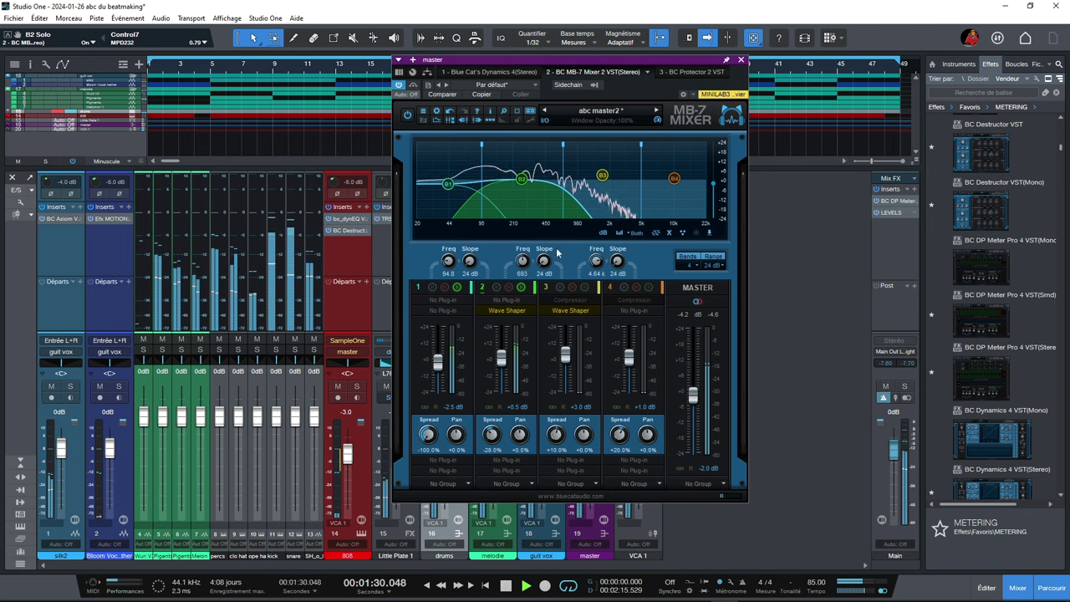
{"action": "left_click", "coordinate": [585, 287]}
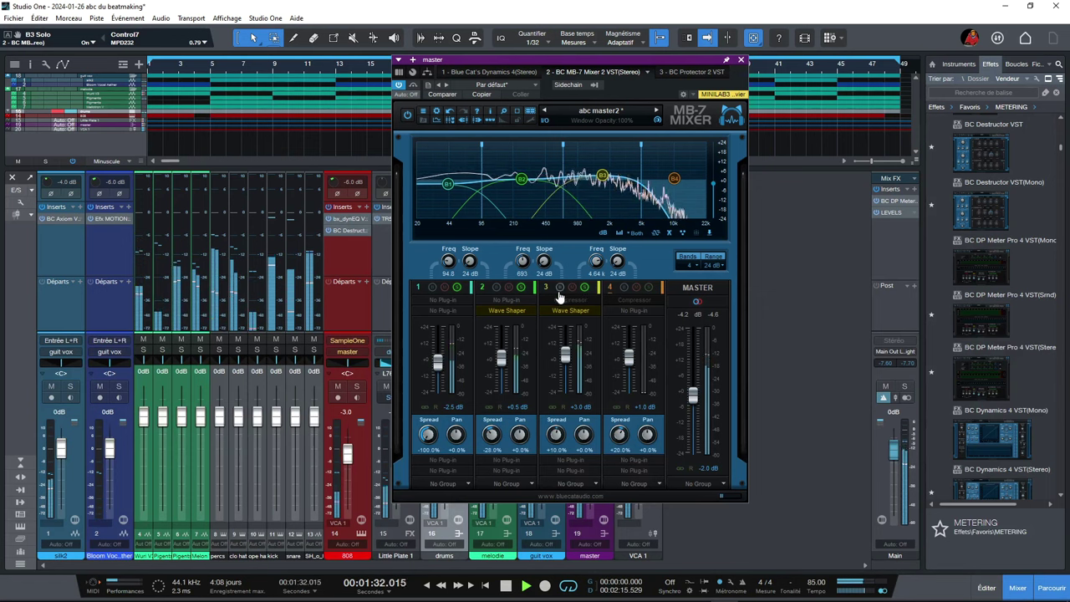
{"action": "left_click", "coordinate": [520, 288]}
{"action": "left_click", "coordinate": [456, 289]}
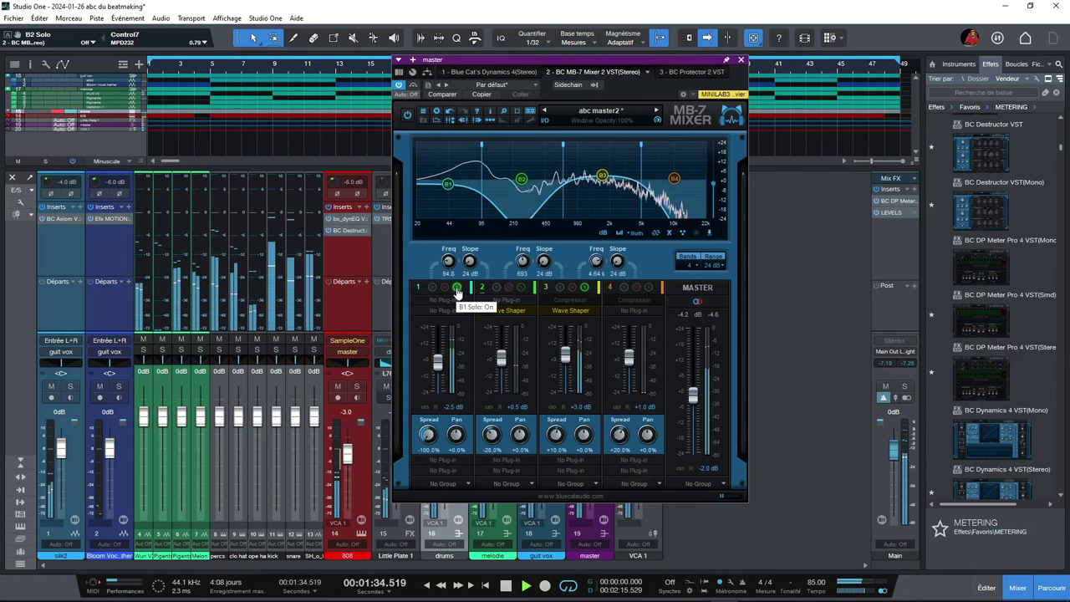
{"action": "left_click", "coordinate": [649, 287]}
{"action": "left_click", "coordinate": [584, 288]}
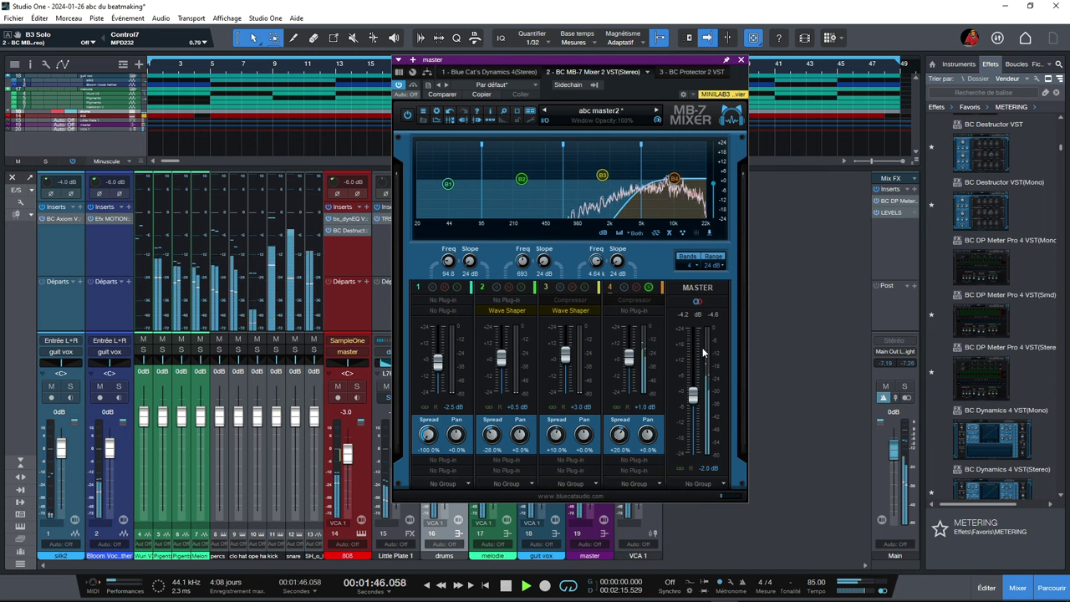
{"action": "left_click", "coordinate": [650, 288]}
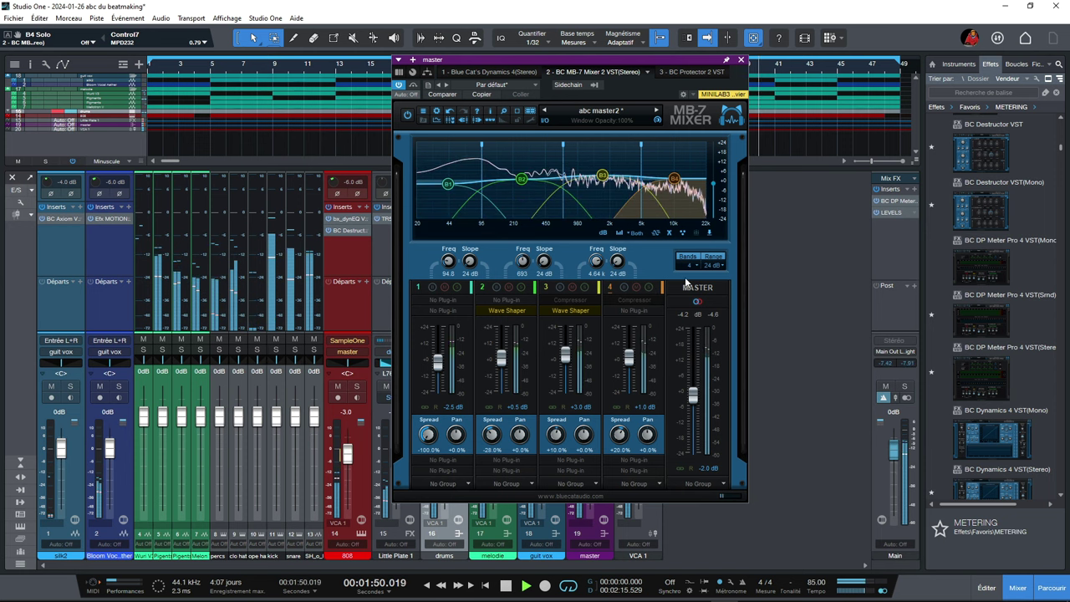
{"action": "key", "text": "space"}
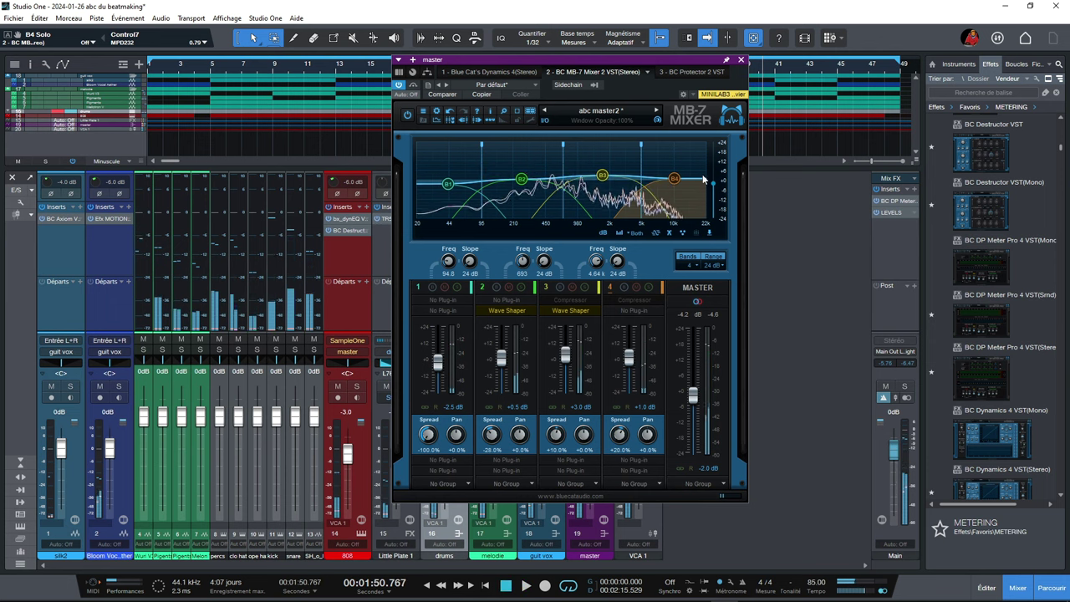
Browse the effects list down to the BC MB-7 Mixer 2 and BC PatchWork plug-ins
{"action": "scroll", "coordinate": [1014, 201], "scroll_direction": "down", "scroll_amount": 5}
{"action": "scroll", "coordinate": [1015, 200], "scroll_direction": "down", "scroll_amount": 3}
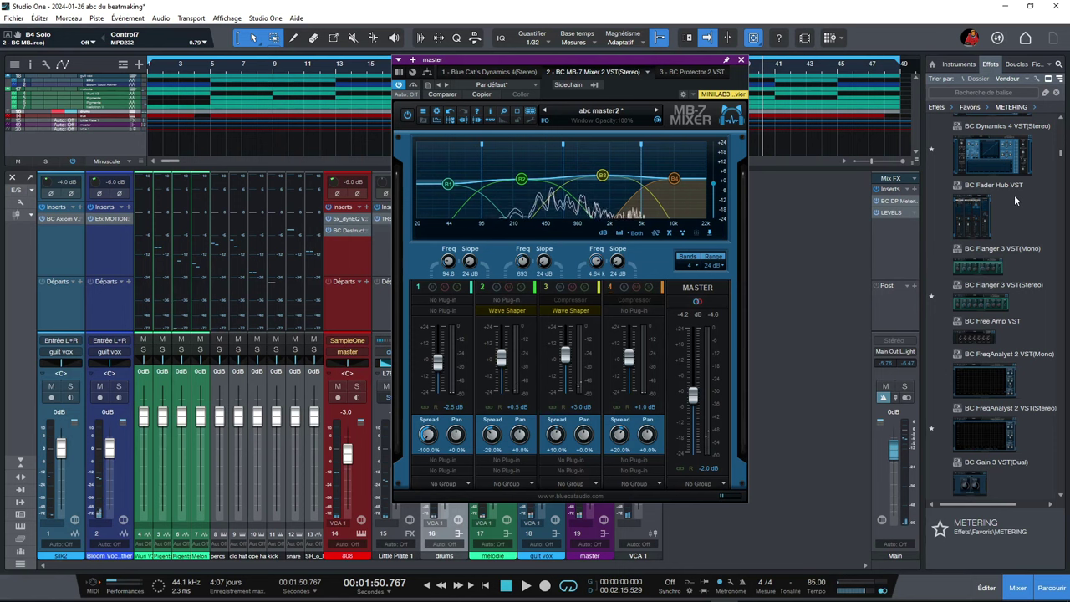
{"action": "scroll", "coordinate": [1015, 201], "scroll_direction": "down", "scroll_amount": 5}
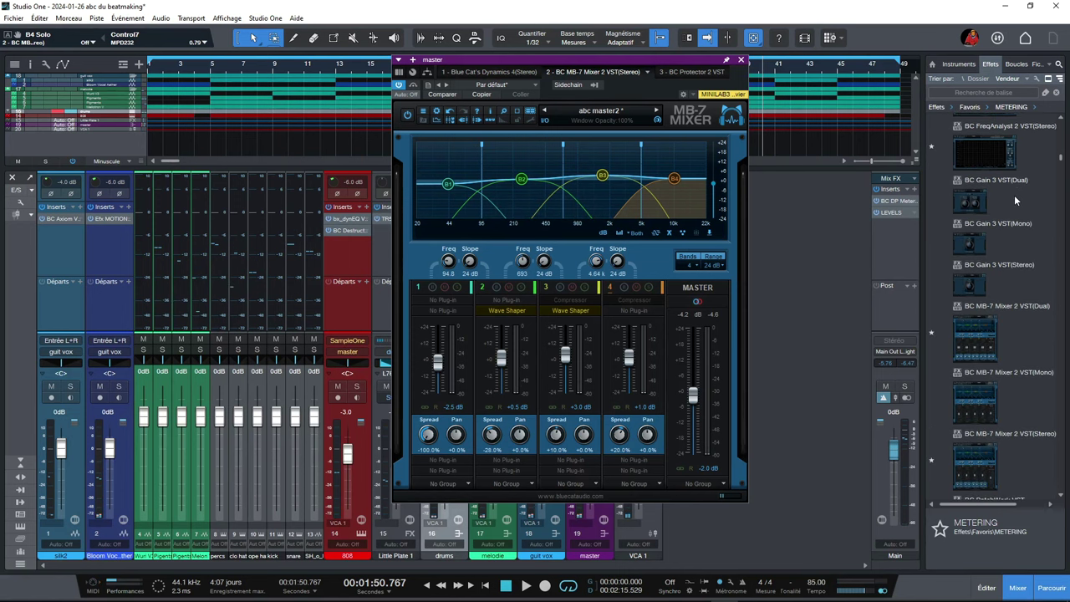
{"action": "scroll", "coordinate": [1015, 201], "scroll_direction": "down", "scroll_amount": 1}
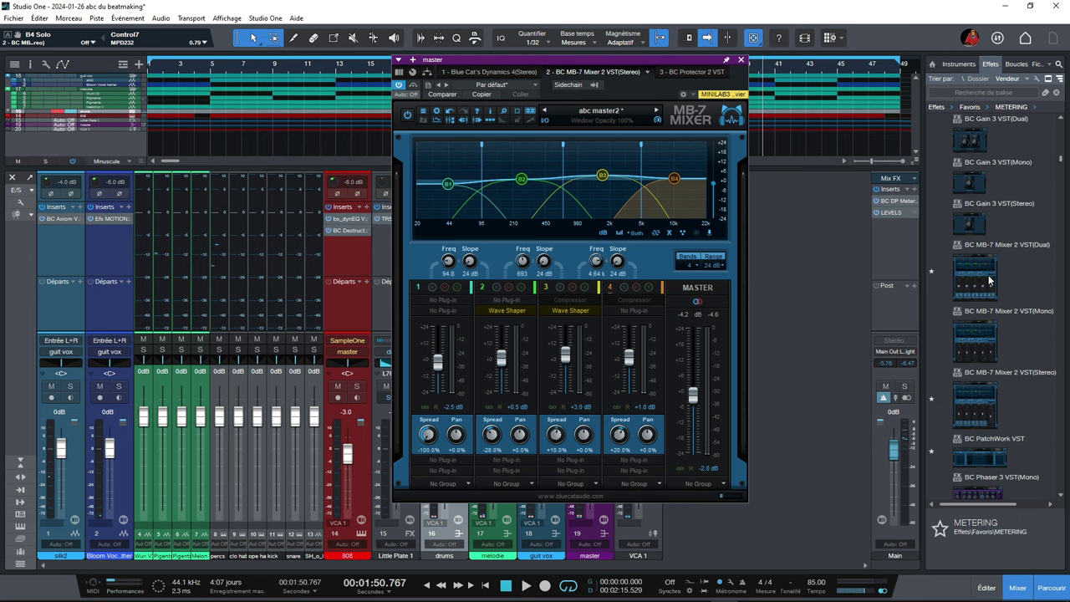
Insert BC MB-7 Mixer 2 VST(Dual) on the Main output and set its master left and right gains and pans independently, with pans at -97% and +67%
{"action": "left_click_drag", "start_coordinate": [989, 282], "coordinate": [895, 240]}
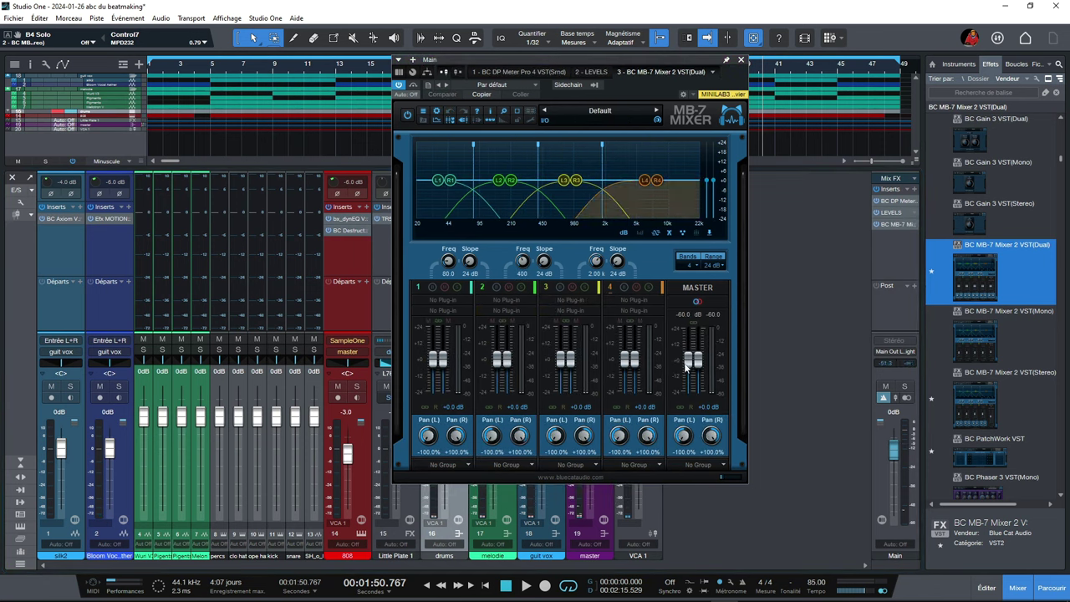
{"action": "mouse_move", "coordinate": [690, 362]}
{"action": "left_mouse_down"}
{"action": "mouse_move", "coordinate": [689, 343]}
{"action": "mouse_move", "coordinate": [699, 356]}
{"action": "mouse_move", "coordinate": [687, 358]}
{"action": "left_mouse_up"}
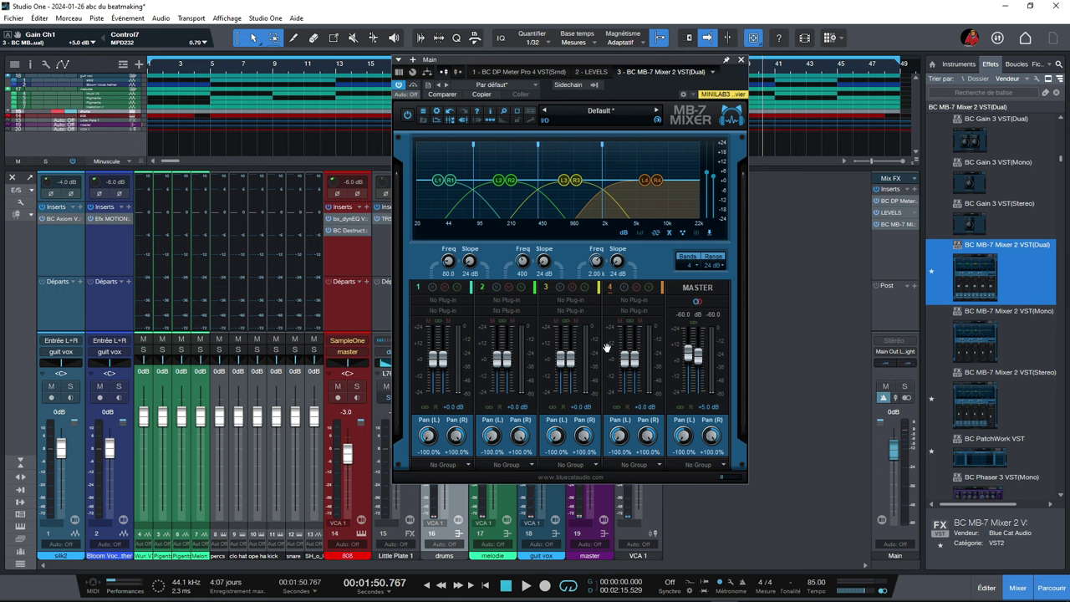
{"action": "left_click_drag", "start_coordinate": [697, 351], "coordinate": [698, 356]}
{"action": "left_click_drag", "start_coordinate": [682, 436], "coordinate": [689, 460]}
{"action": "left_click_drag", "start_coordinate": [688, 357], "coordinate": [697, 363]}
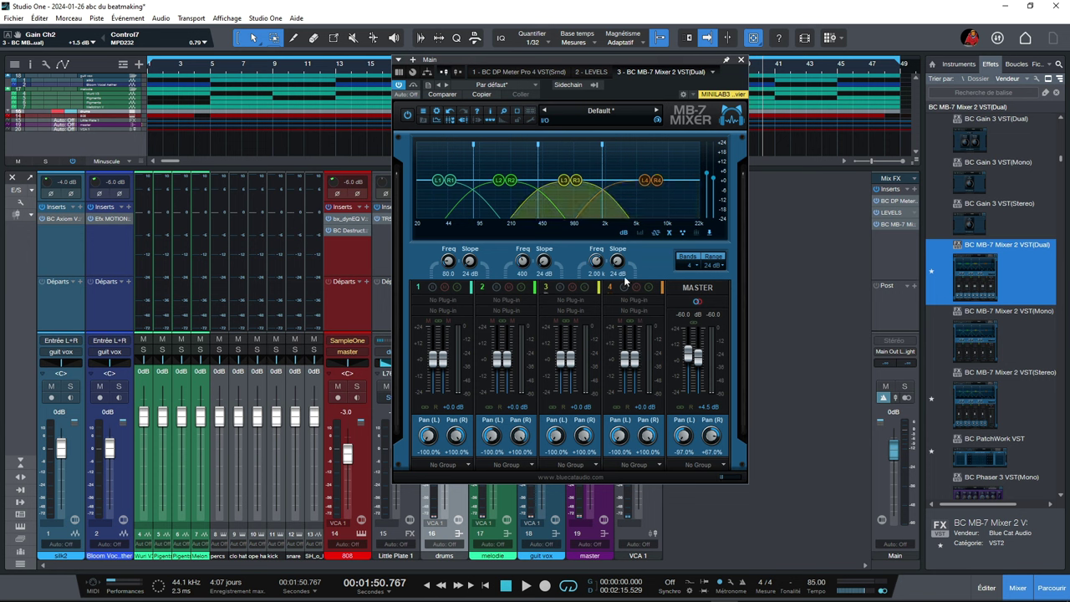
Remove the dual MB-7 Mixer 2 from the Main output's inserts and close the plug-in window
{"action": "left_click", "coordinate": [712, 72]}
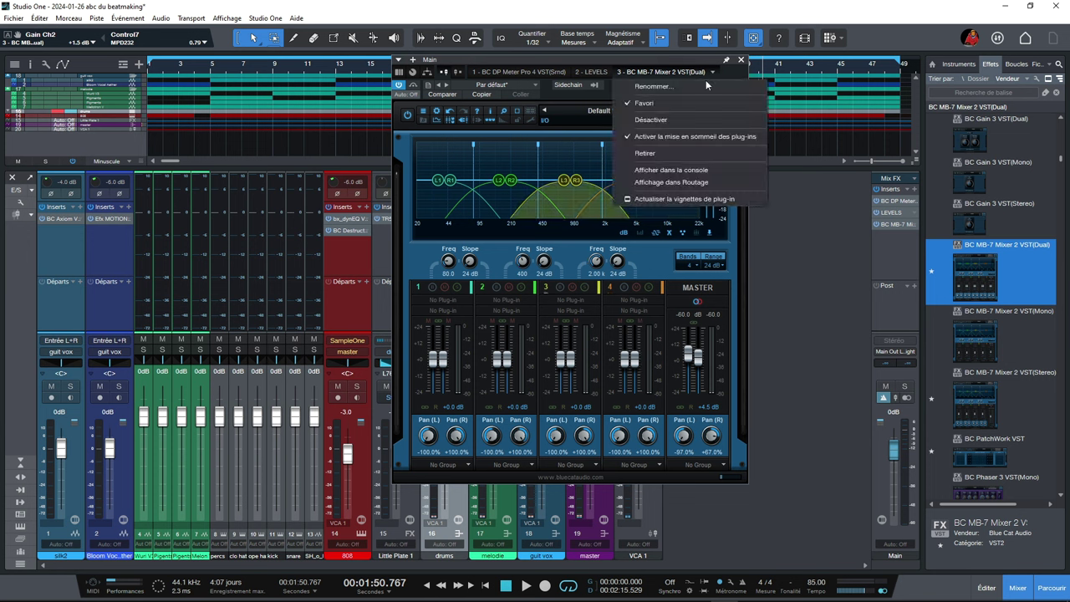
{"action": "left_click", "coordinate": [679, 156]}
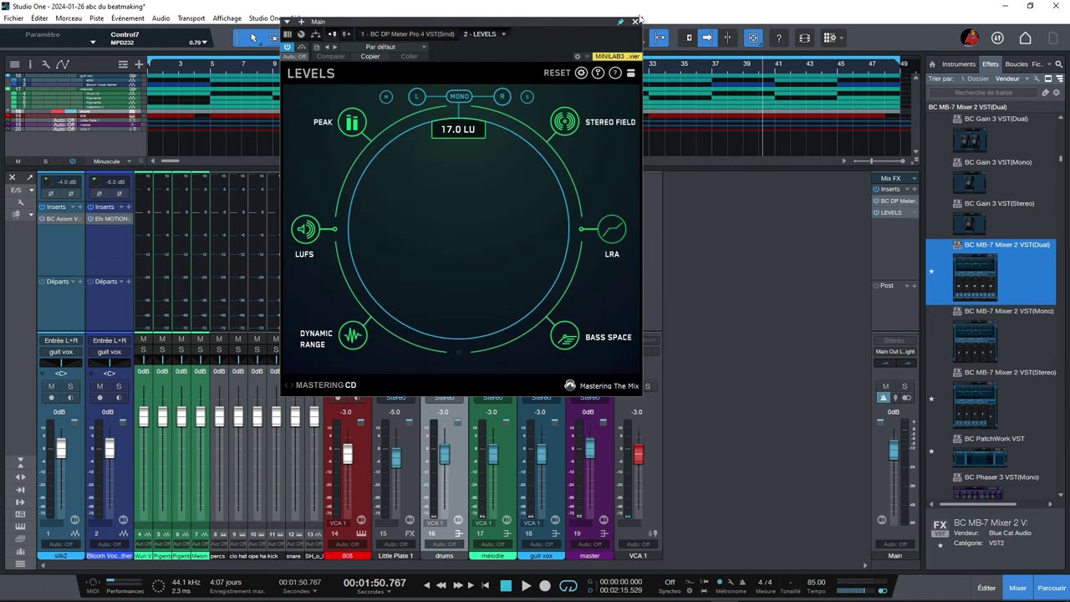
{"action": "left_click", "coordinate": [640, 21]}
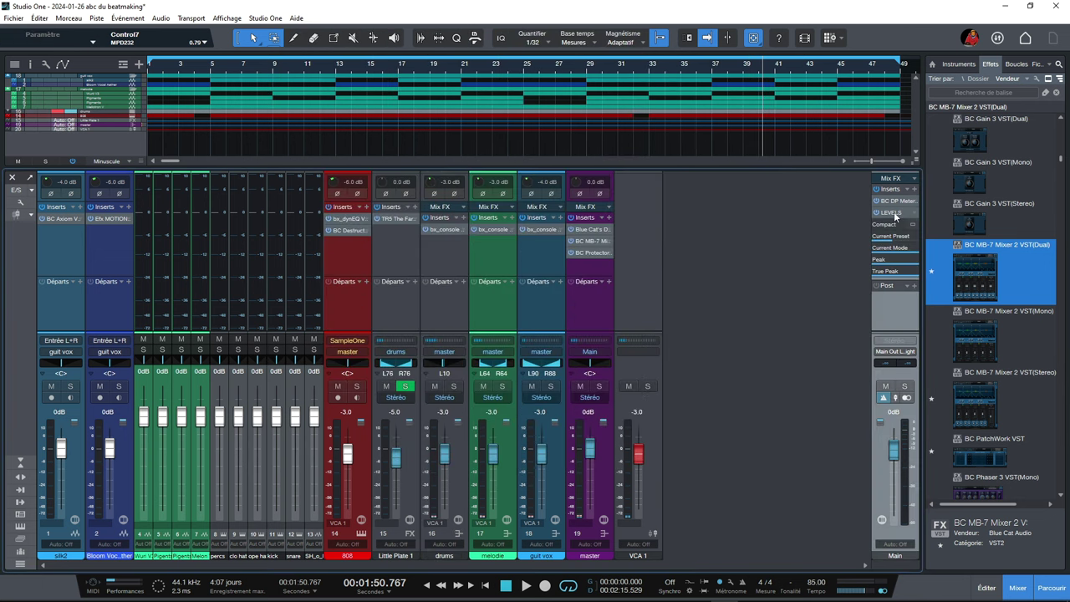
Show the Stereo Field view of LEVELS on the Main output beside the master bus's MB-7 Mixer window
{"action": "left_click", "coordinate": [891, 213]}
{"action": "left_click_drag", "start_coordinate": [581, 31], "coordinate": [966, 61]}
{"action": "left_click", "coordinate": [951, 155]}
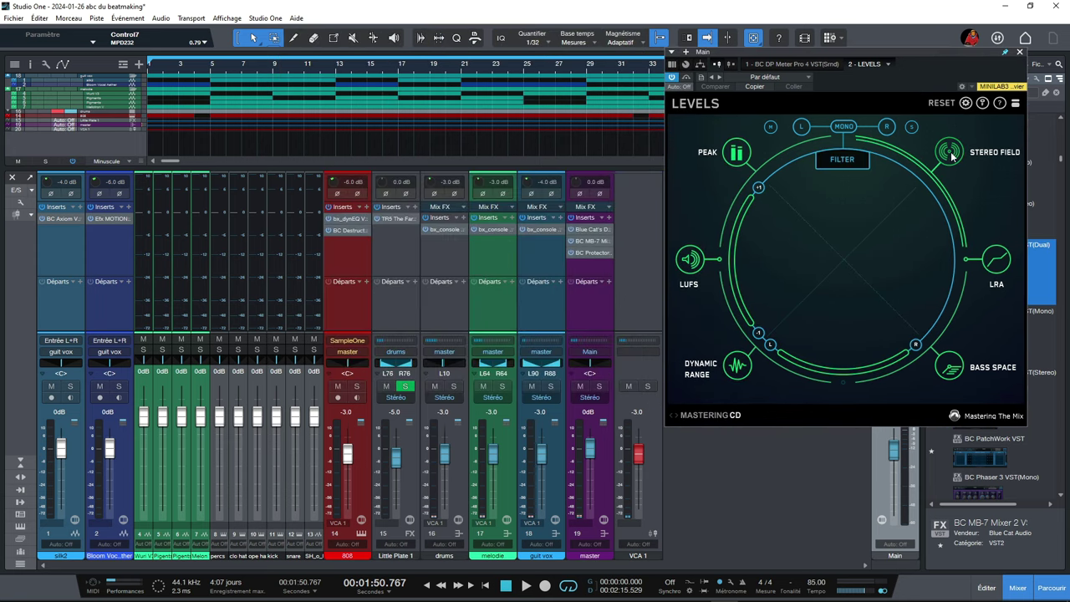
{"action": "left_click", "coordinate": [586, 242]}
{"action": "left_click_drag", "start_coordinate": [650, 59], "coordinate": [583, 49]}
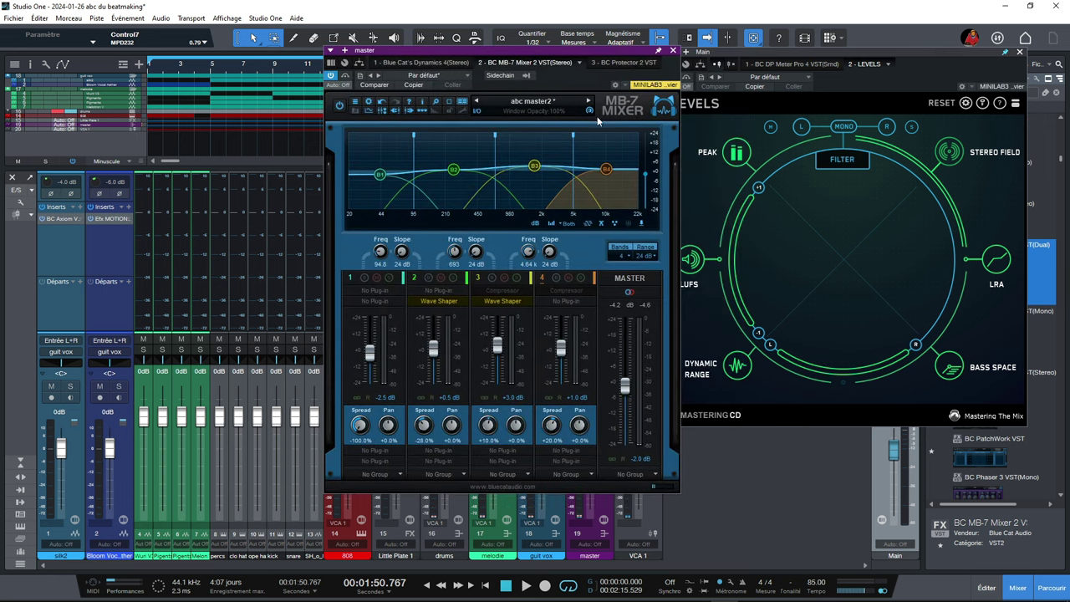
Play the song and solo bands 4, 3, 2 and 1 cumulatively while watching the stereo field, then stop playback
{"action": "key", "text": "space"}
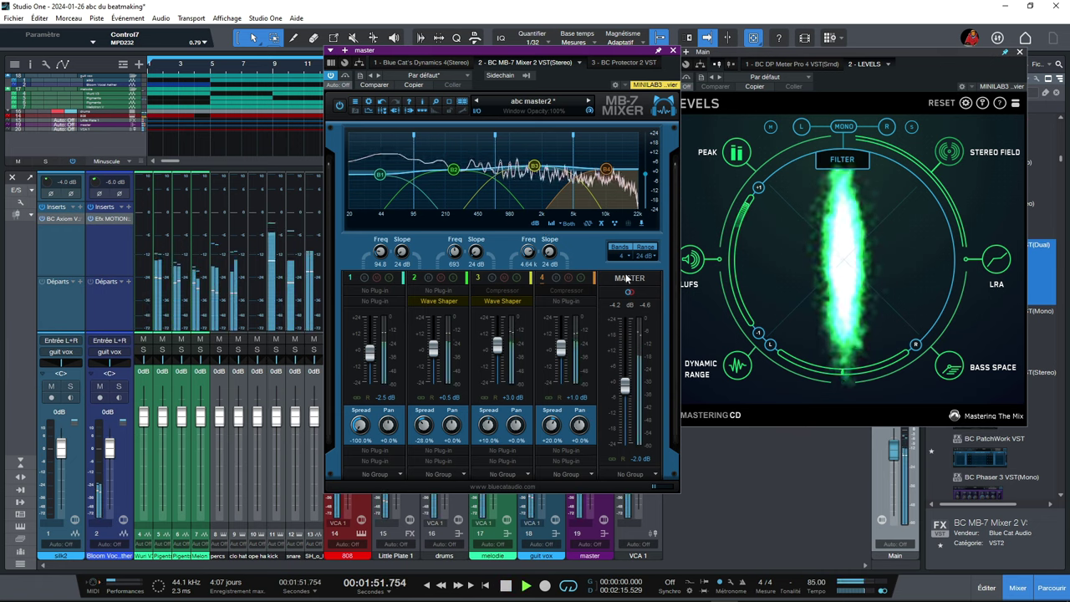
{"action": "left_click", "coordinate": [580, 277]}
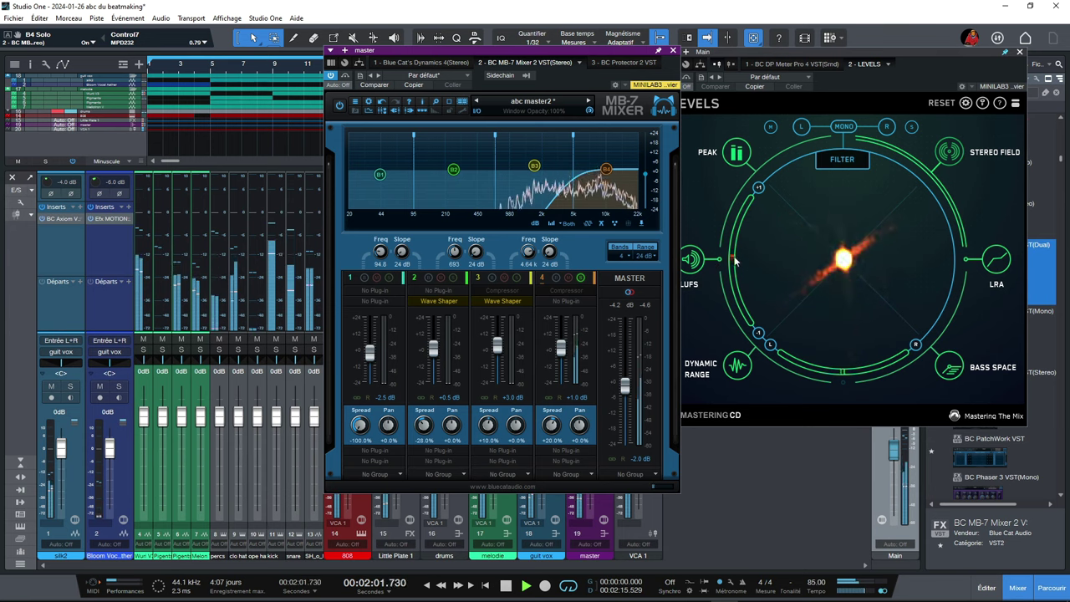
{"action": "left_click", "coordinate": [517, 279]}
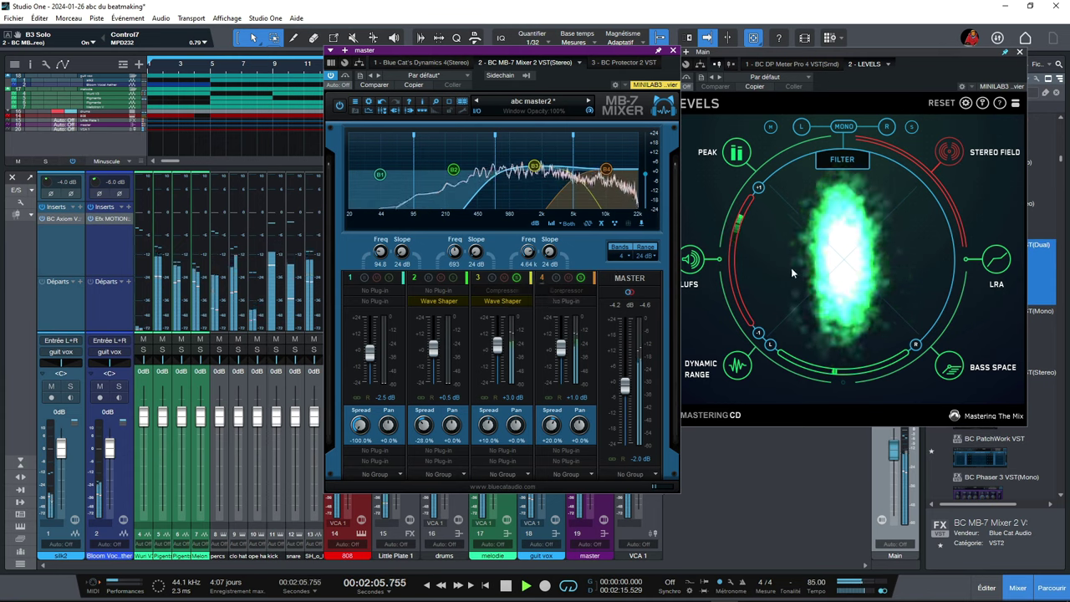
{"action": "left_click", "coordinate": [886, 232]}
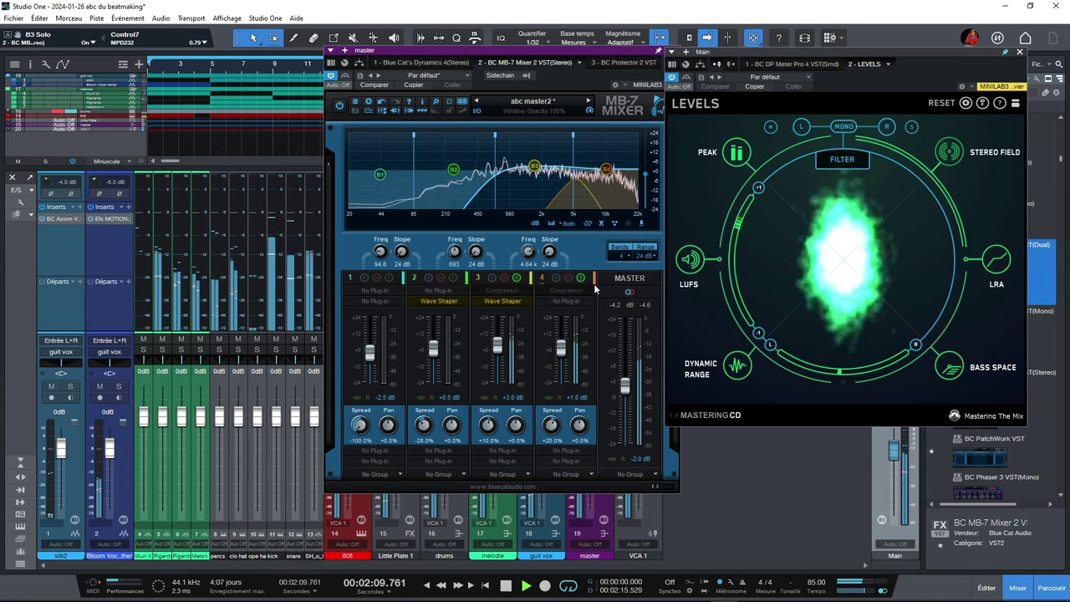
{"action": "left_click", "coordinate": [452, 278]}
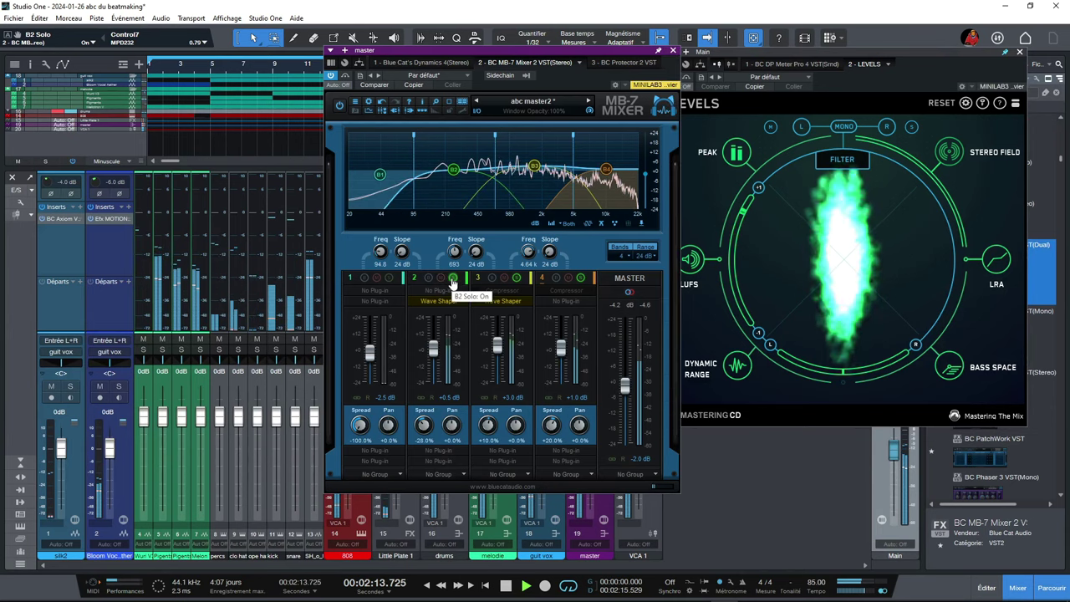
{"action": "left_click", "coordinate": [387, 278]}
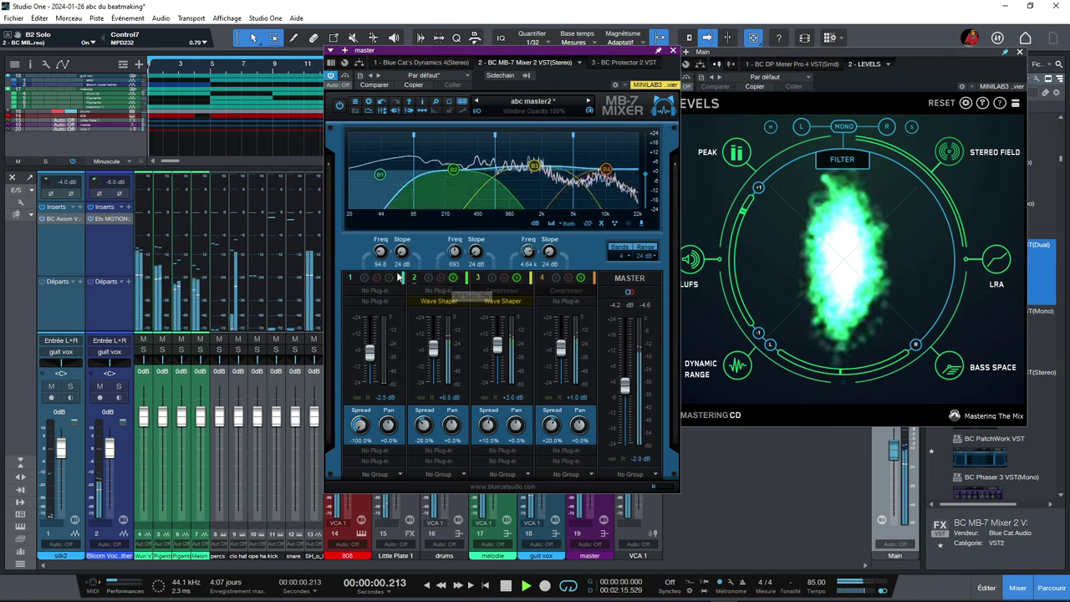
{"action": "left_click", "coordinate": [388, 278]}
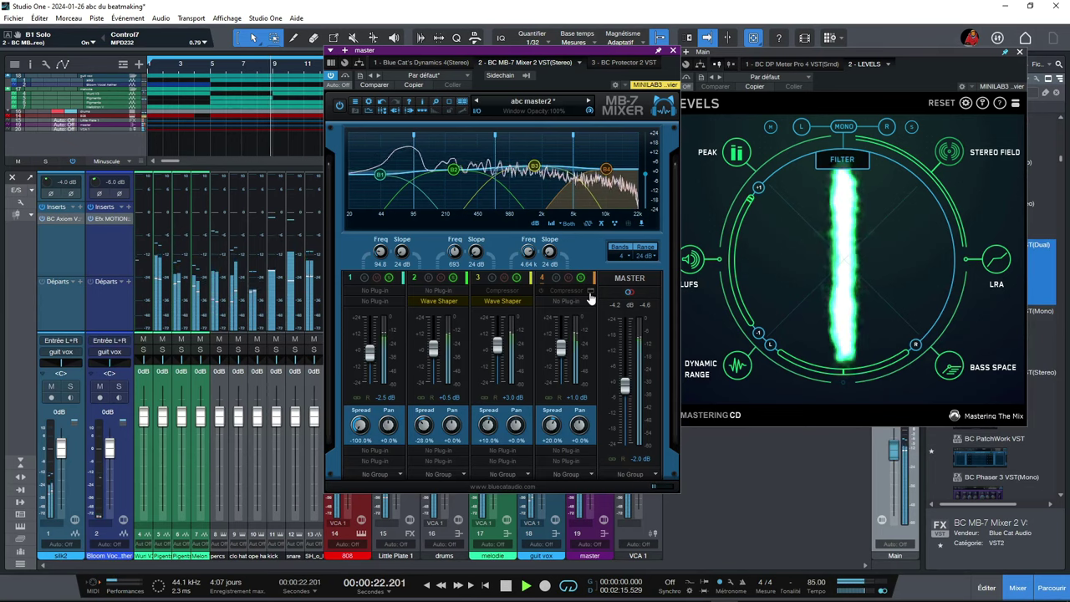
{"action": "key", "text": "space"}
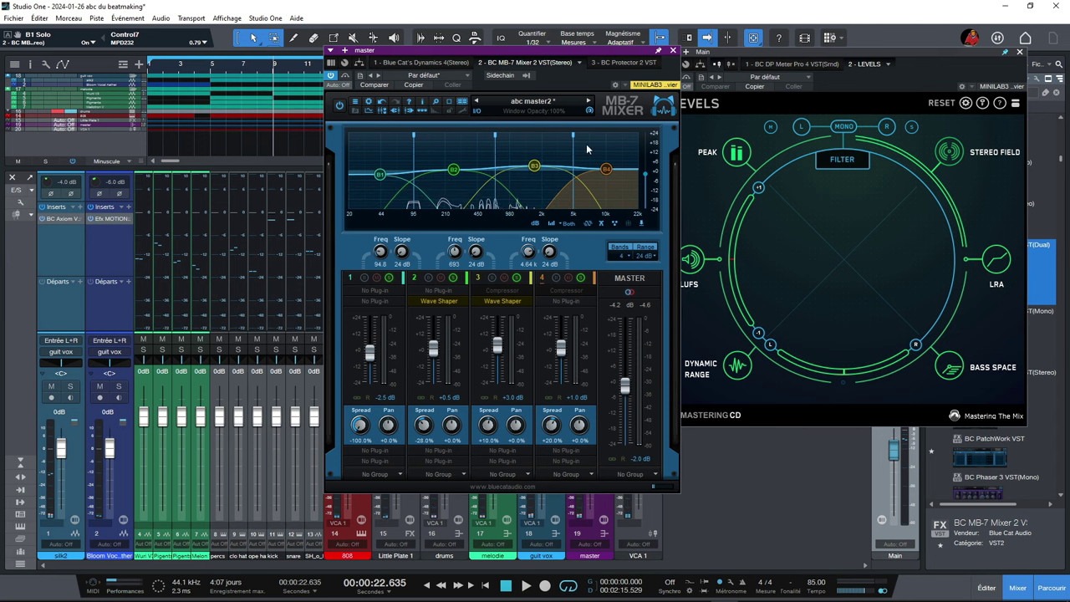
Inspect the Wave Shaper settings on bands 2 and 3 and the band 3 Compressor, then close their editors
{"action": "left_click", "coordinate": [460, 303]}
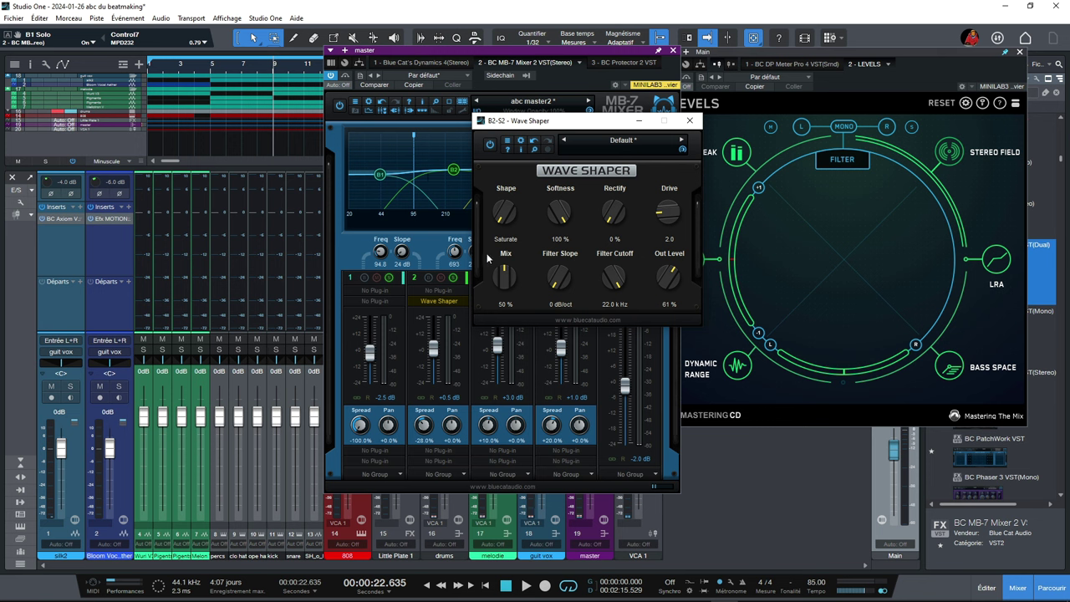
{"action": "left_click", "coordinate": [441, 304]}
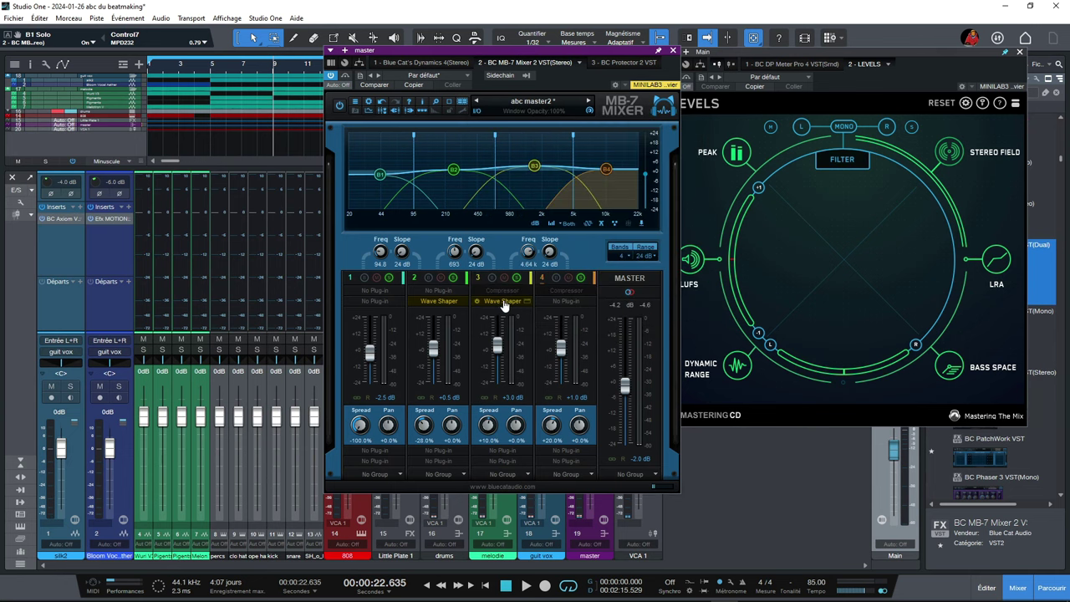
{"action": "left_click", "coordinate": [525, 301]}
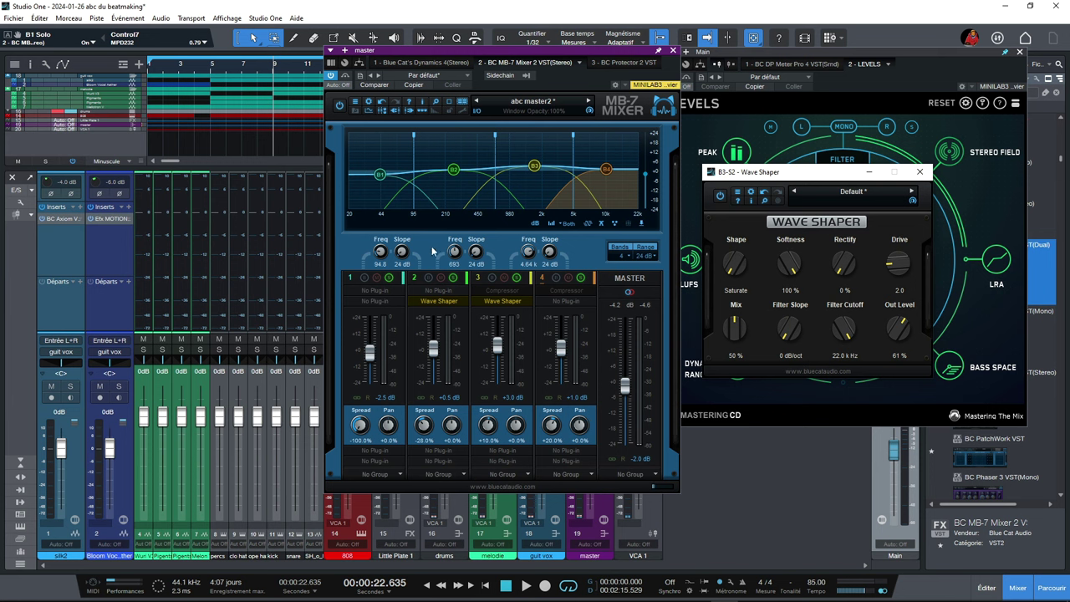
{"action": "left_click", "coordinate": [526, 291]}
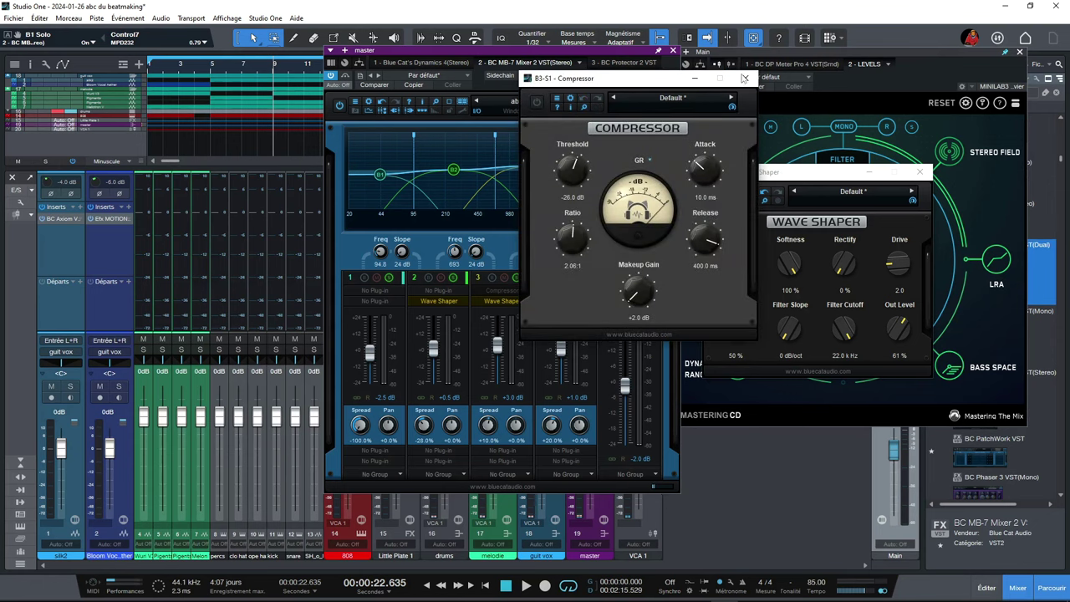
{"action": "left_click", "coordinate": [744, 78]}
{"action": "left_click", "coordinate": [920, 172]}
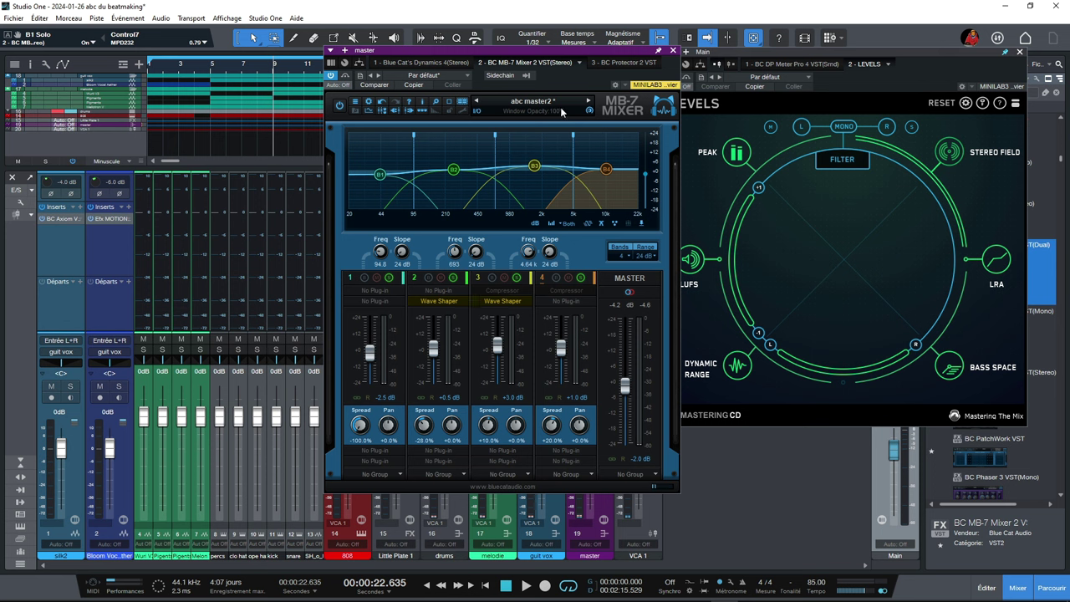
Load the VST3 plug-in uaudio_teletronix_la-2.vst3 into band 4's second pre-fader slot and close its editor
{"action": "right_click", "coordinate": [564, 301]}
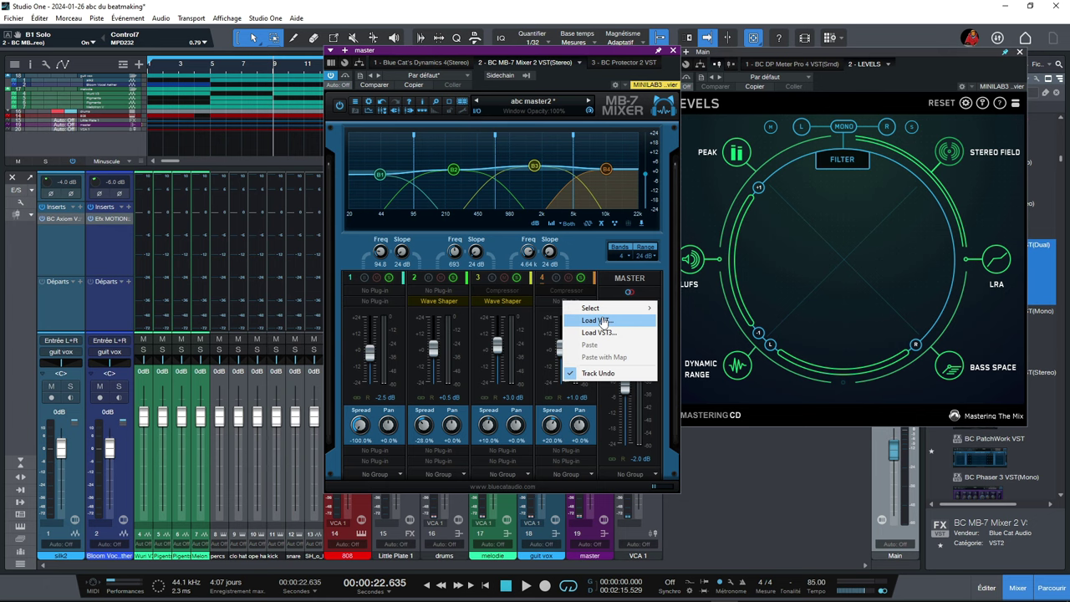
{"action": "left_click", "coordinate": [599, 332]}
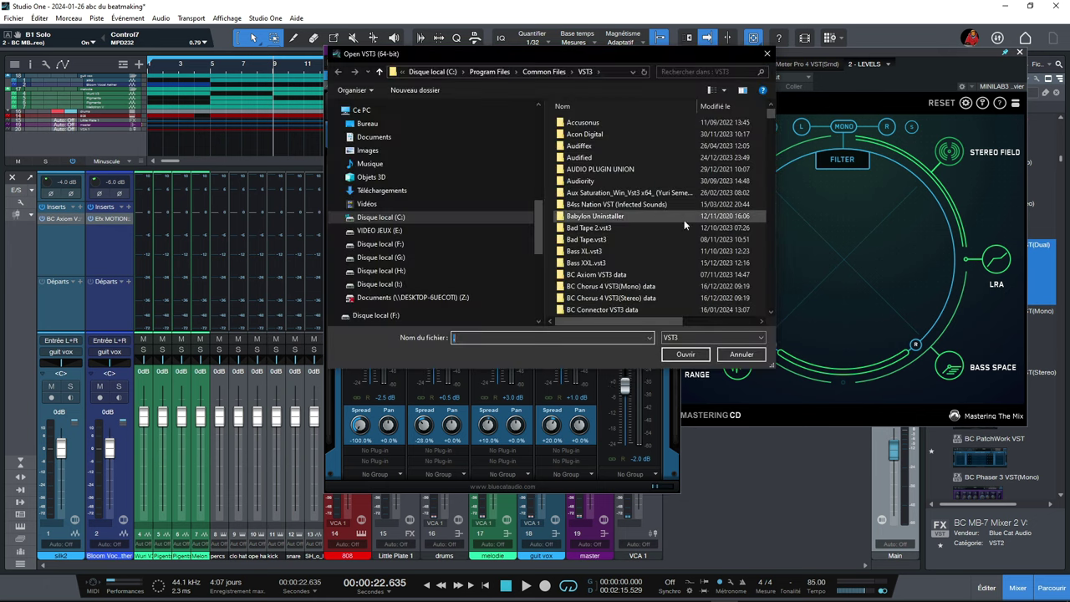
{"action": "scroll", "coordinate": [682, 166], "scroll_direction": "down", "scroll_amount": 10}
{"action": "scroll", "coordinate": [682, 171], "scroll_direction": "down", "scroll_amount": 15}
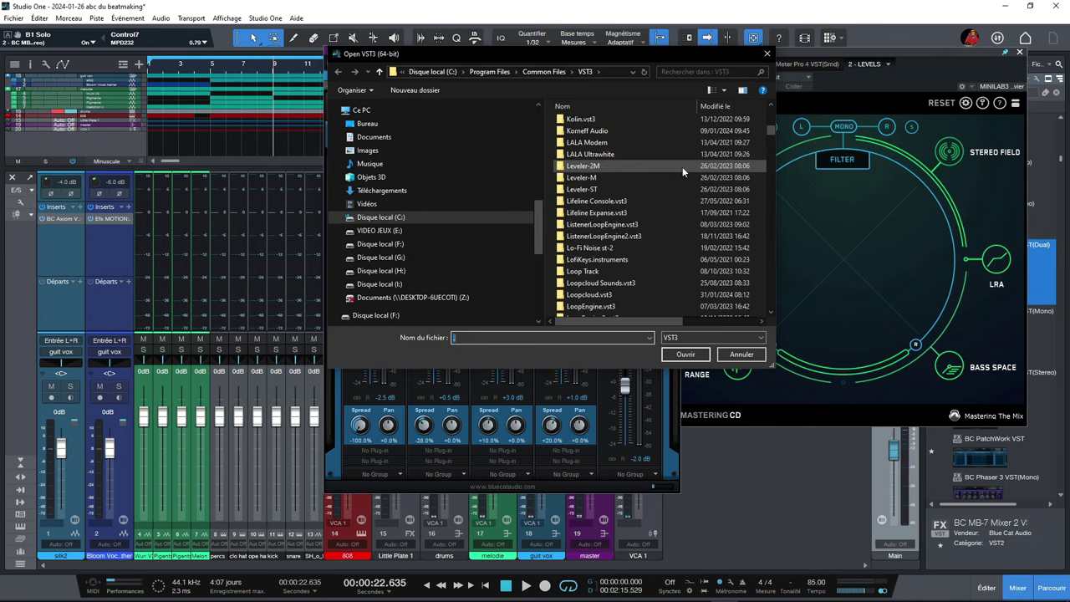
{"action": "scroll", "coordinate": [682, 166], "scroll_direction": "down", "scroll_amount": 20}
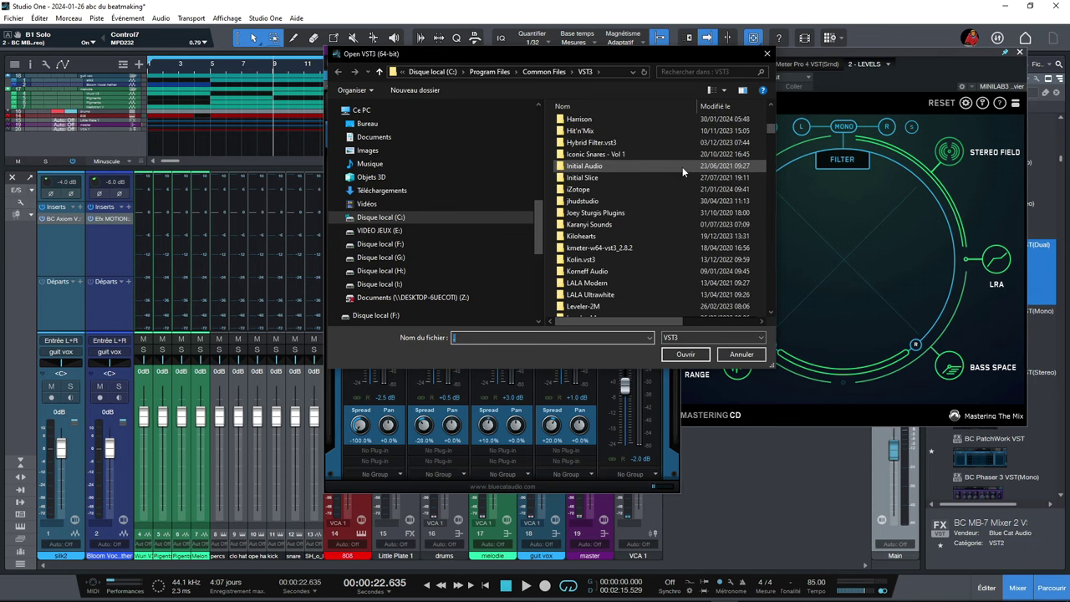
{"action": "scroll", "coordinate": [682, 166], "scroll_direction": "up", "scroll_amount": 1}
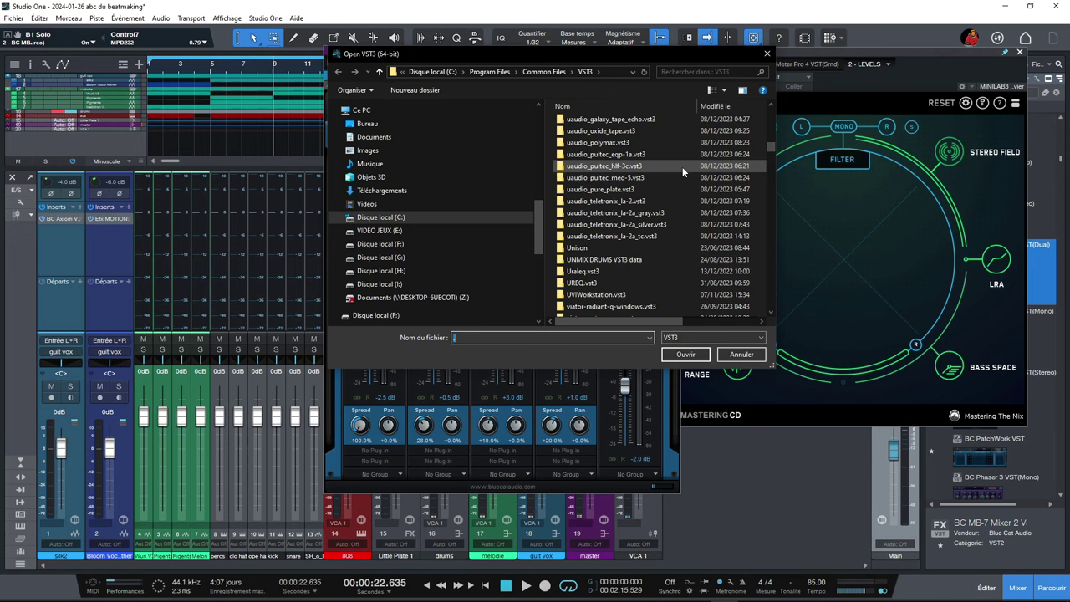
{"action": "scroll", "coordinate": [682, 167], "scroll_direction": "up", "scroll_amount": 1}
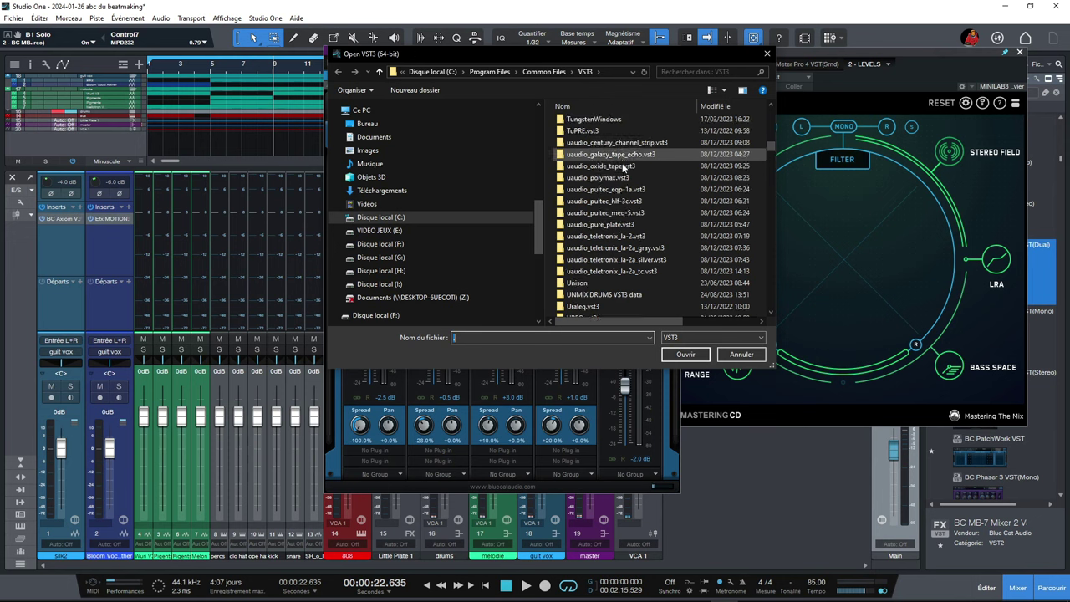
{"action": "double_click", "coordinate": [619, 235]}
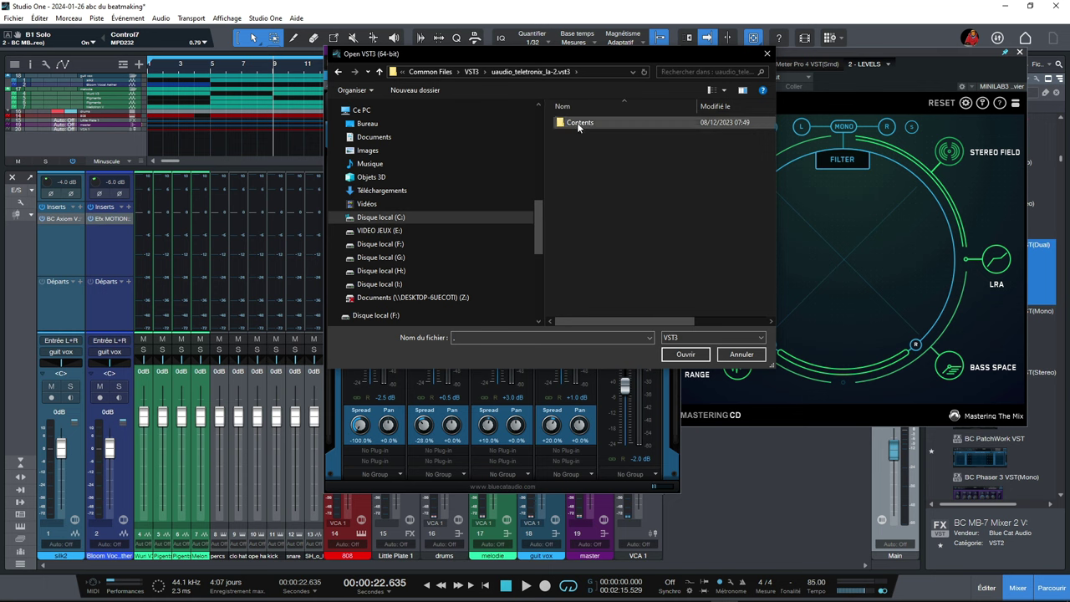
{"action": "double_click", "coordinate": [579, 124]}
{"action": "double_click", "coordinate": [585, 133]}
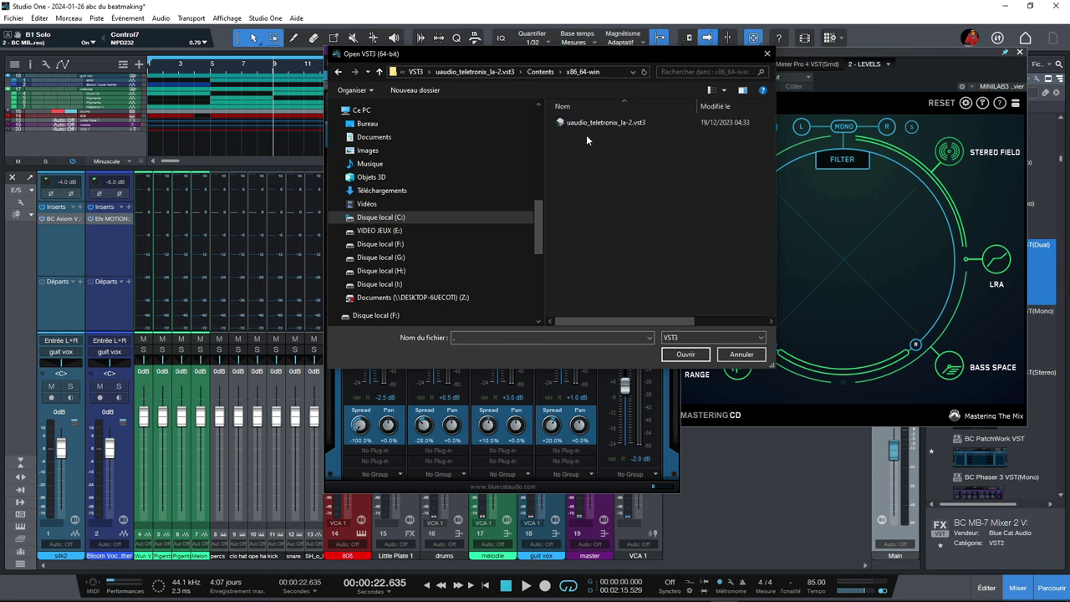
{"action": "double_click", "coordinate": [603, 122]}
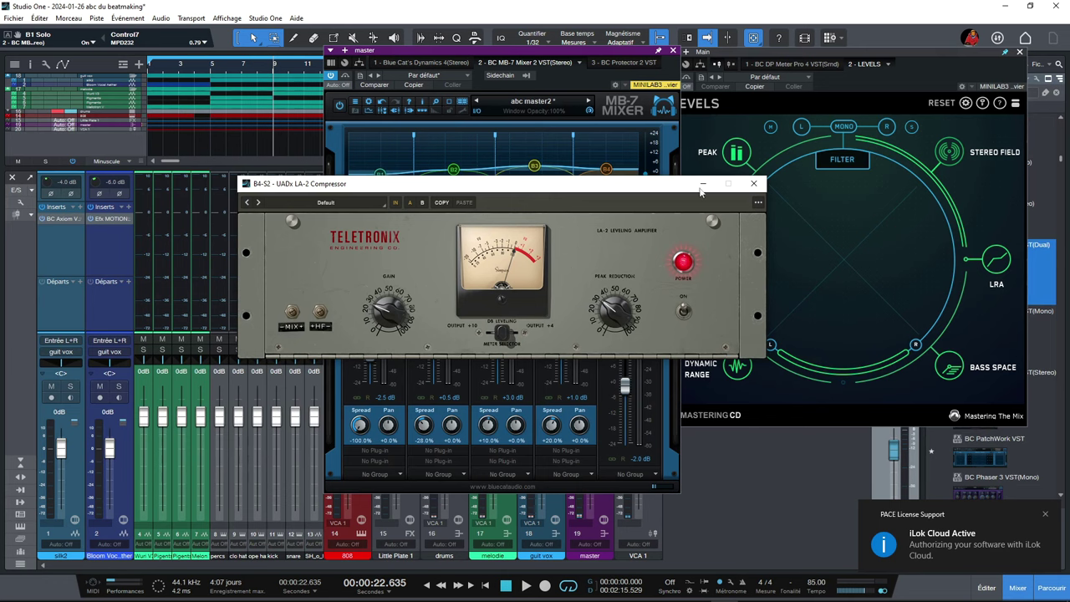
{"action": "left_click_drag", "start_coordinate": [671, 189], "coordinate": [865, 48]}
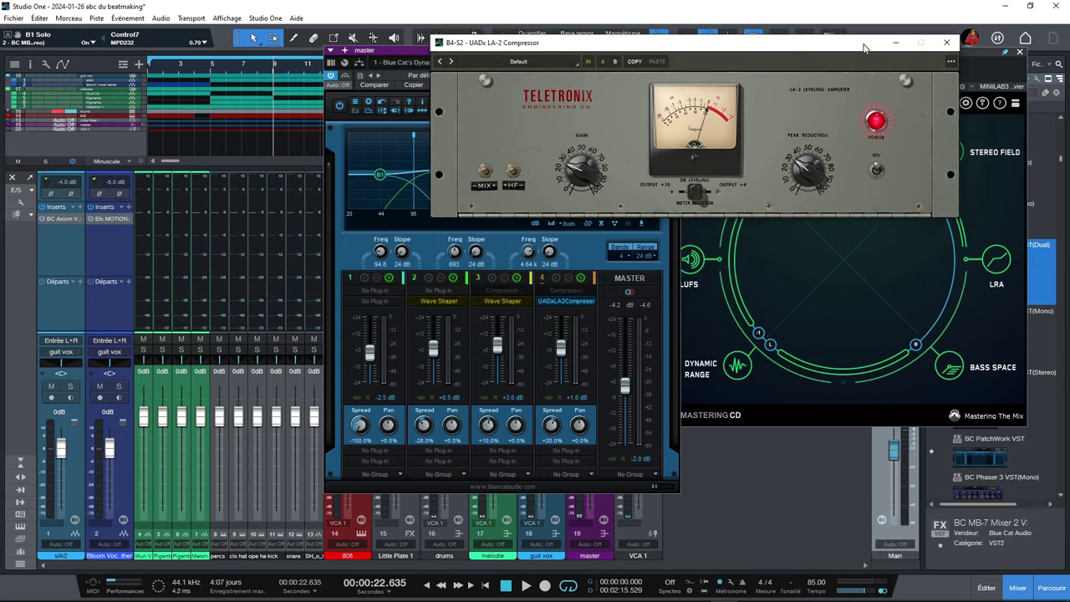
{"action": "left_click", "coordinate": [946, 42]}
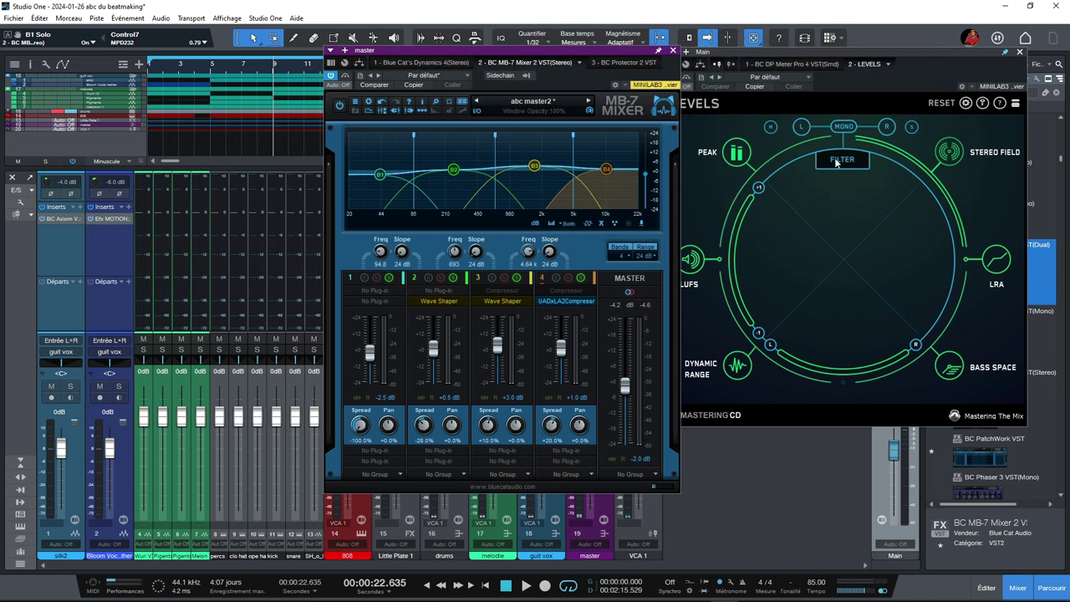
Remove the UADx LA-2 Compressor from band 4 of the MB-7 Mixer
{"action": "mouse_move", "coordinate": [581, 308]}
{"action": "right_click", "coordinate": [571, 307]}
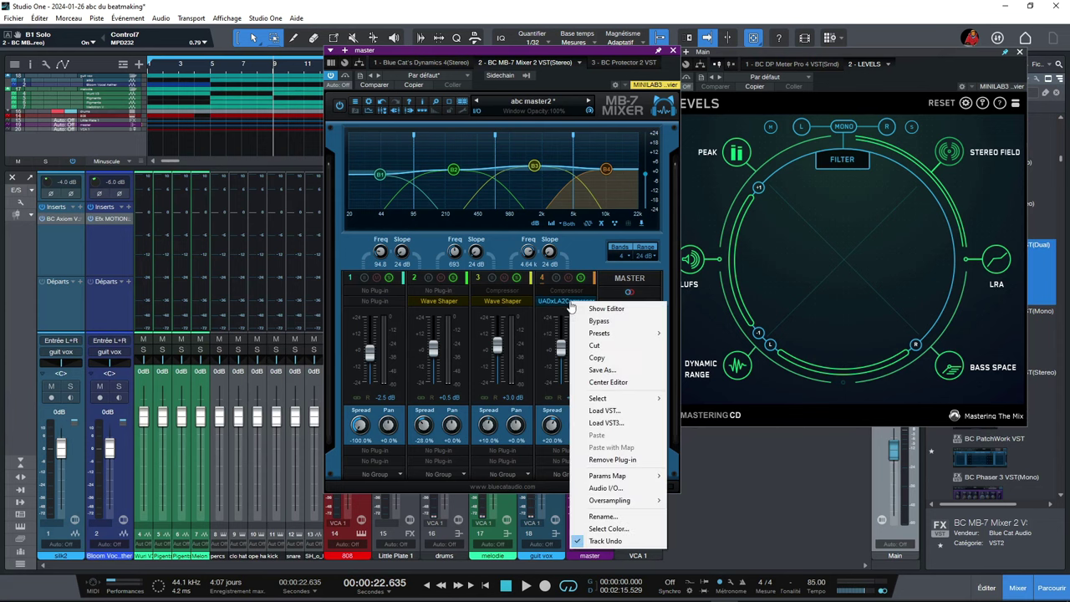
{"action": "left_click", "coordinate": [612, 460]}
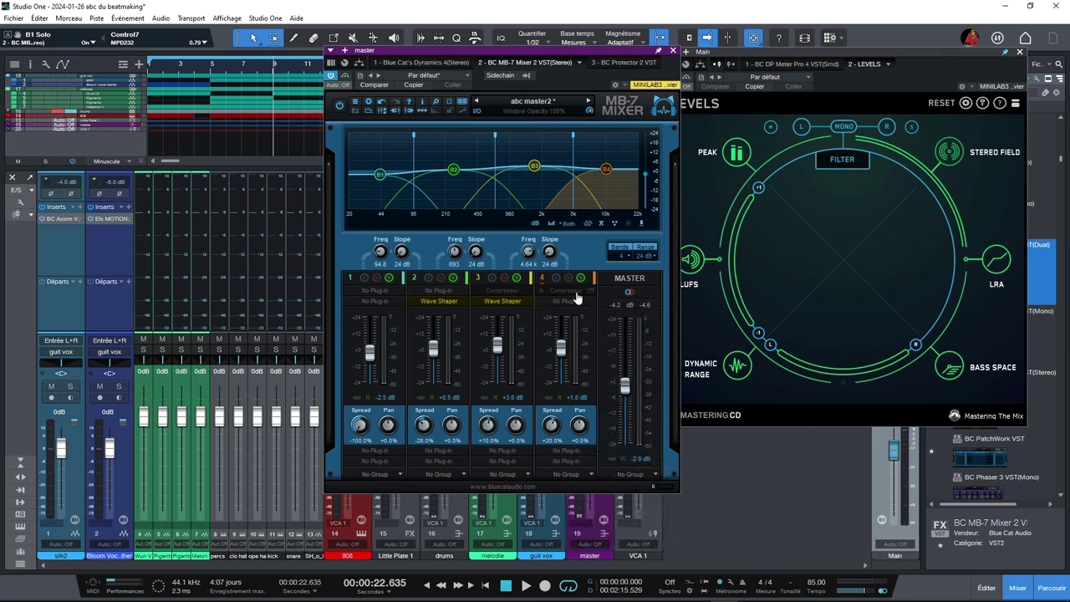
Show the BC Protector 2 limiter inserted on the master bus
{"action": "left_click", "coordinate": [620, 61]}
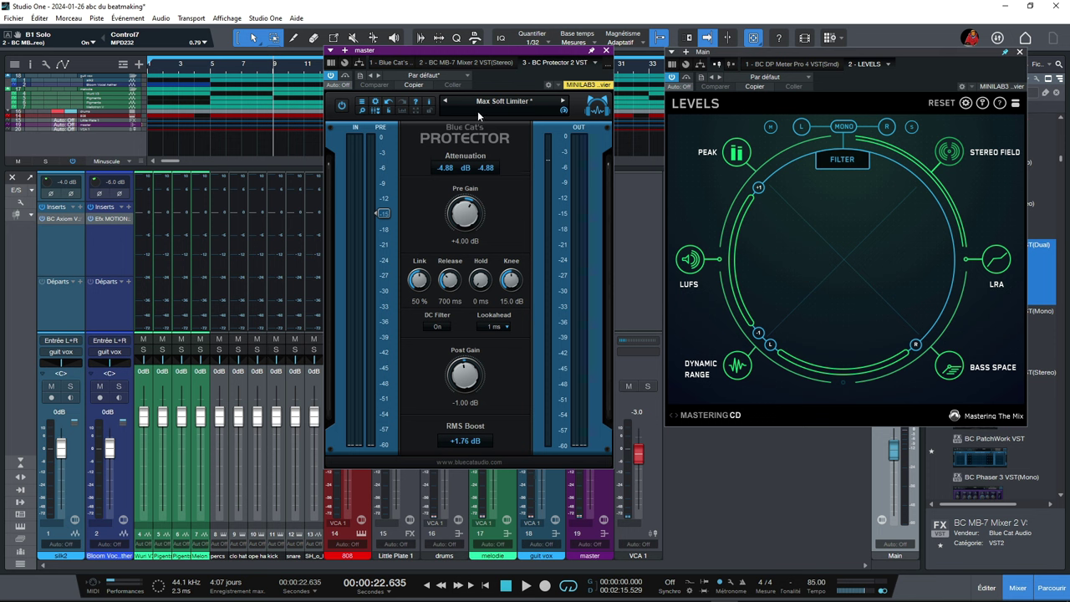
Play the song through BC Protector 2 on the master bus and inspect its DC Filter and Lookahead options
{"action": "key", "text": "space"}
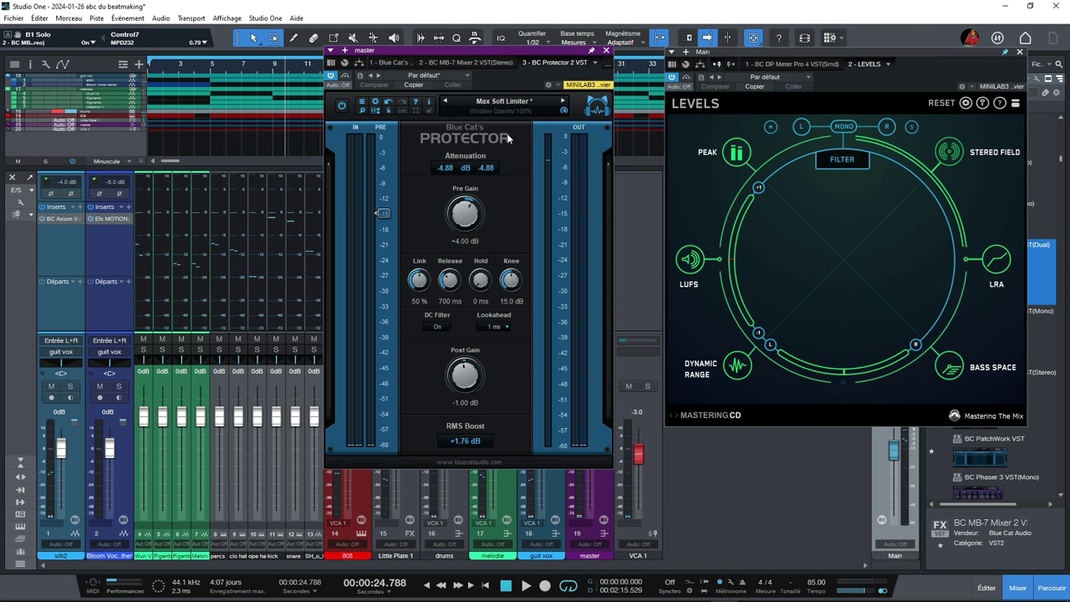
{"action": "key", "text": "space"}
{"action": "left_click", "coordinate": [439, 328]}
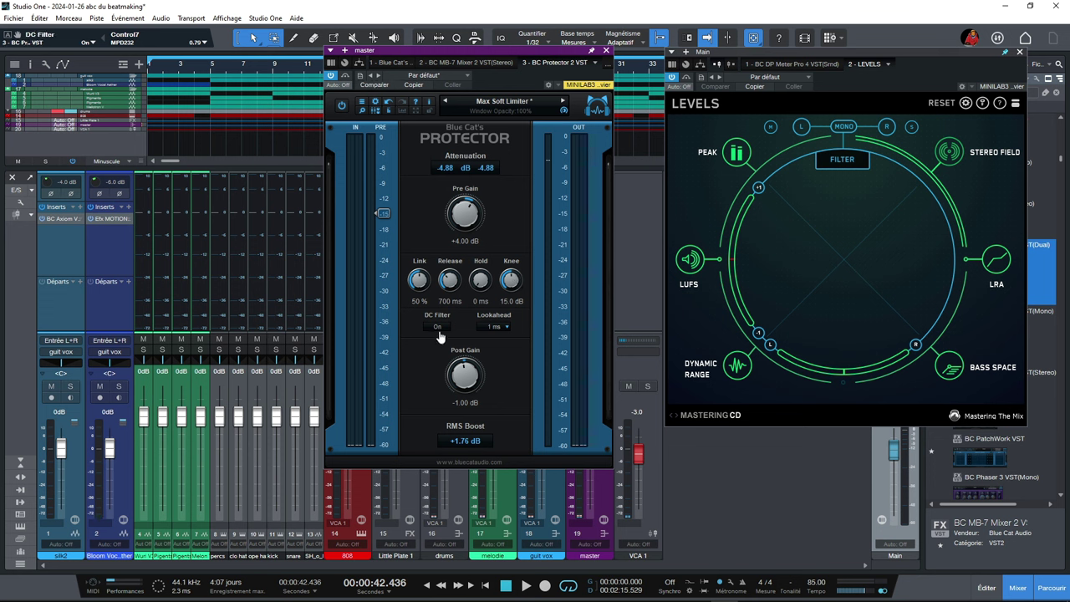
{"action": "left_click", "coordinate": [504, 328]}
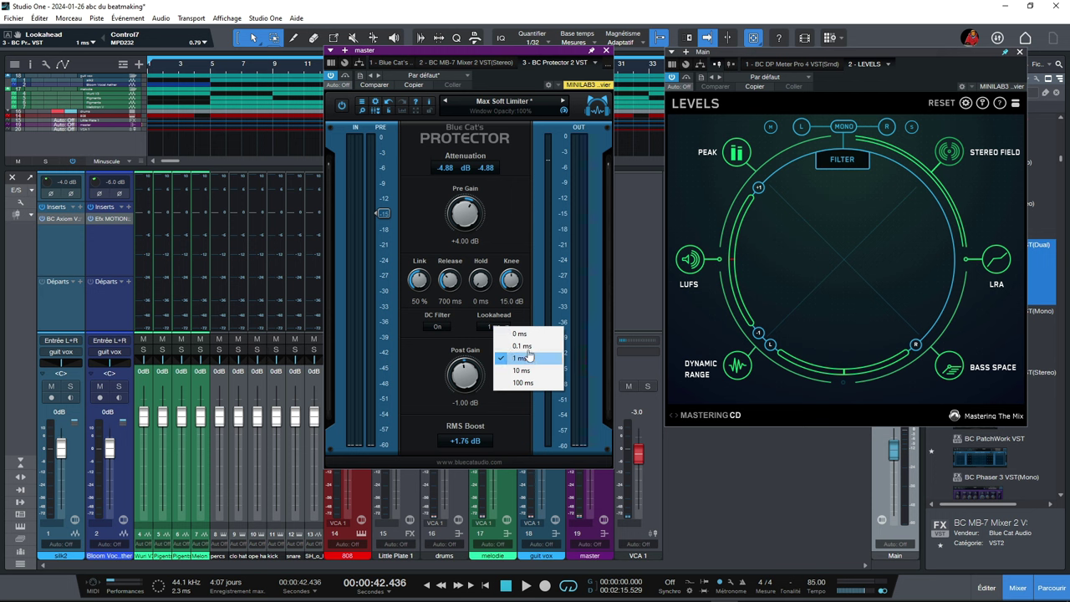
{"action": "left_click", "coordinate": [529, 224]}
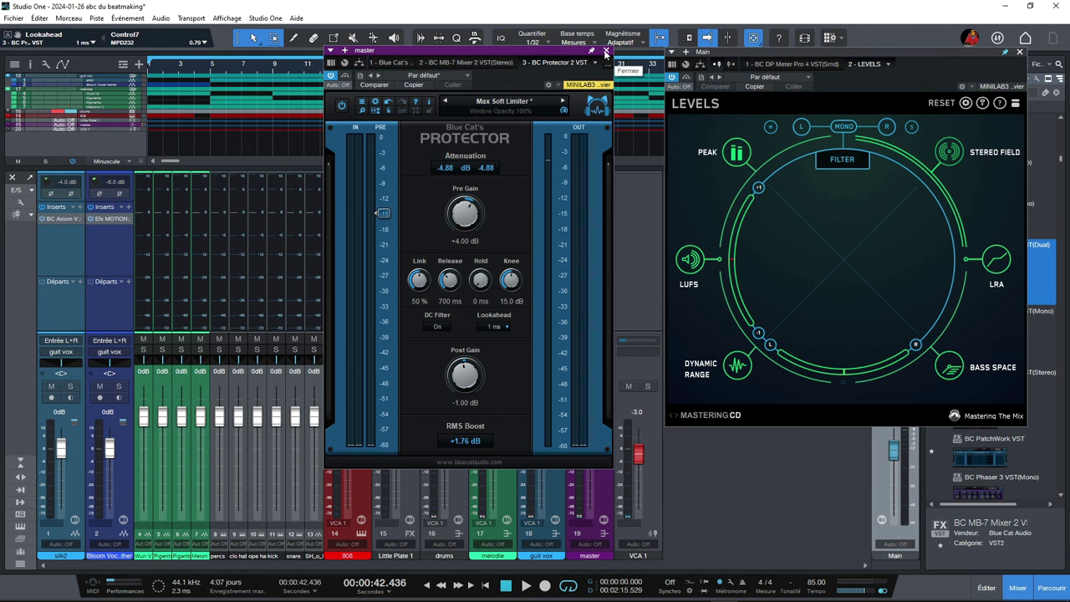
Bring up BC DP Meter Pro 4 on the Main output, play the song through it and show its envelopes graph
{"action": "left_click", "coordinate": [825, 65]}
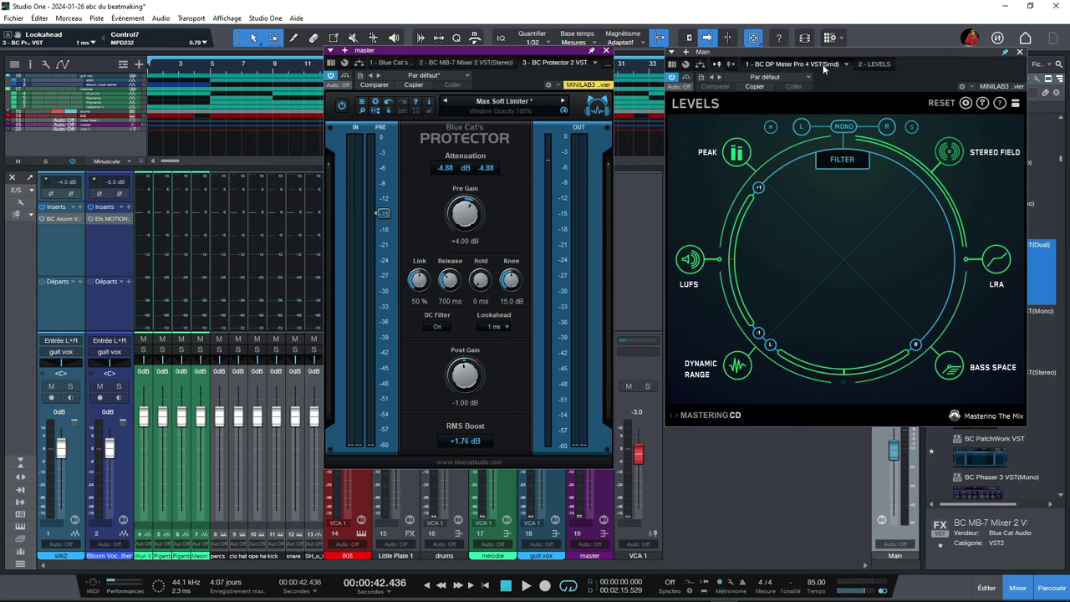
{"action": "left_click_drag", "start_coordinate": [948, 51], "coordinate": [906, 40]}
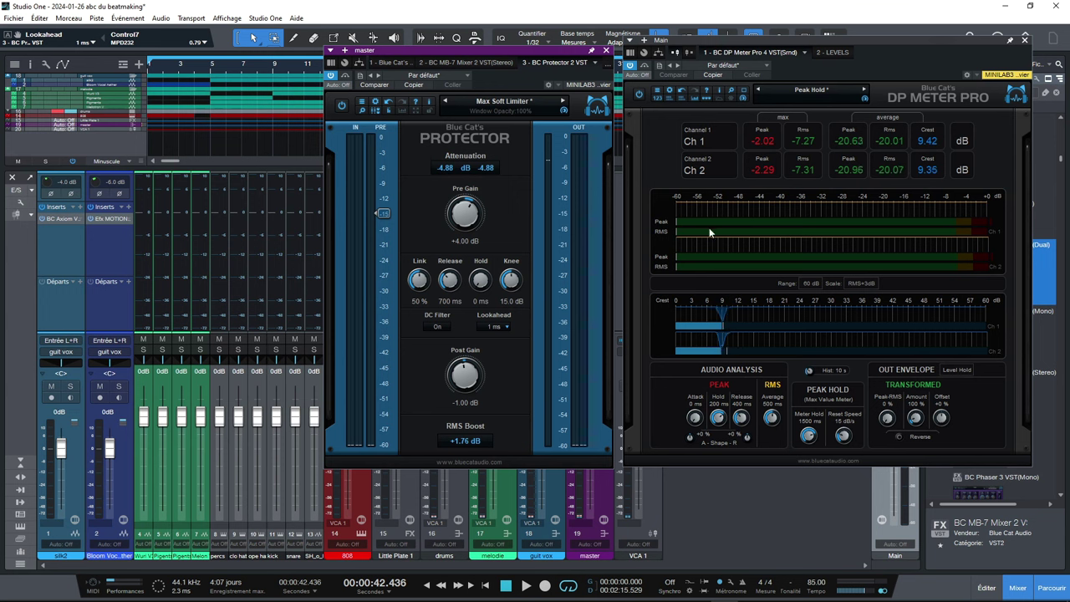
{"action": "key", "text": "space"}
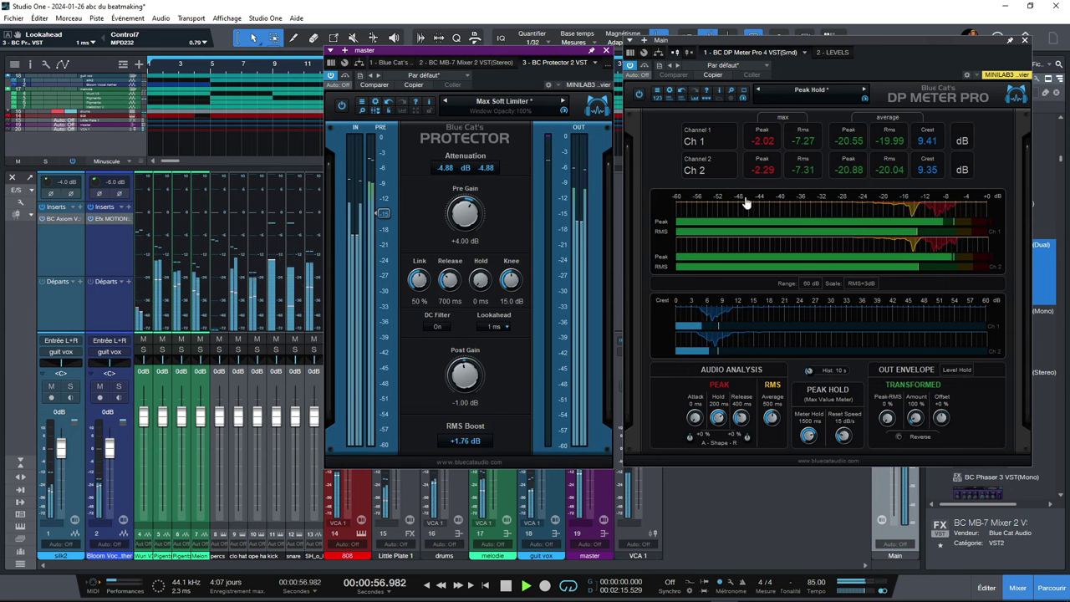
{"action": "left_click", "coordinate": [725, 98]}
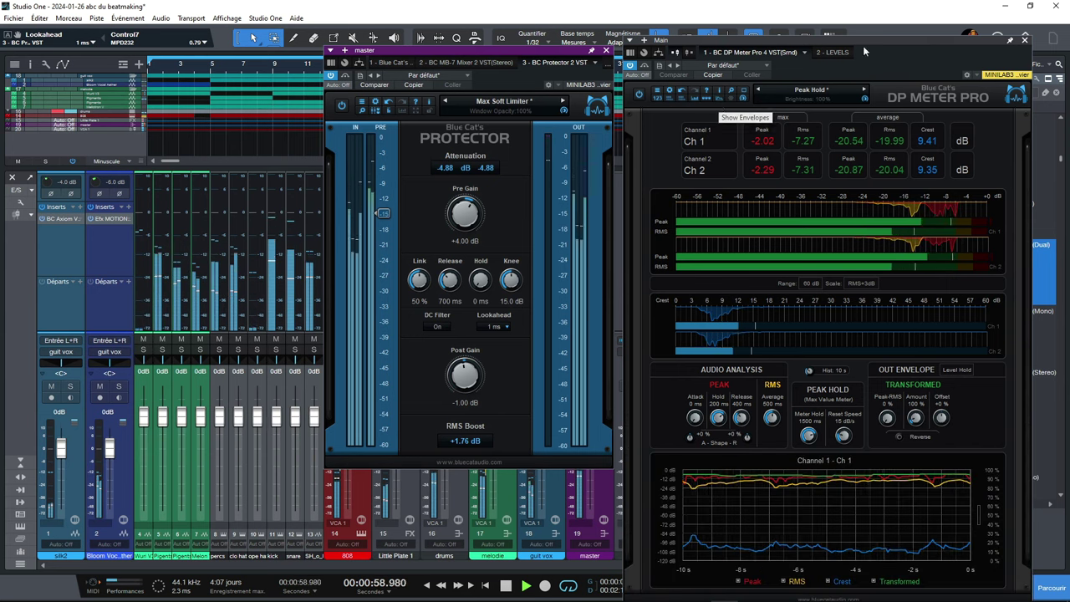
{"action": "left_click_drag", "start_coordinate": [893, 38], "coordinate": [886, 0]}
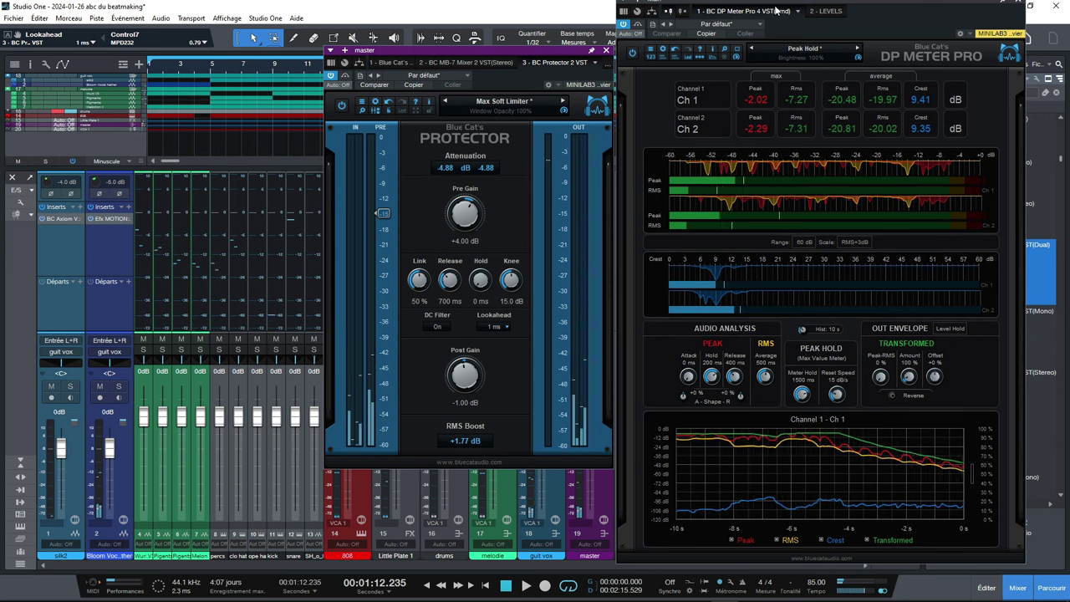
Compare the LRA and LUFS views of LEVELS with the DP Meter Pro readings, then close the Main output's plug-in window
{"action": "left_click", "coordinate": [826, 11]}
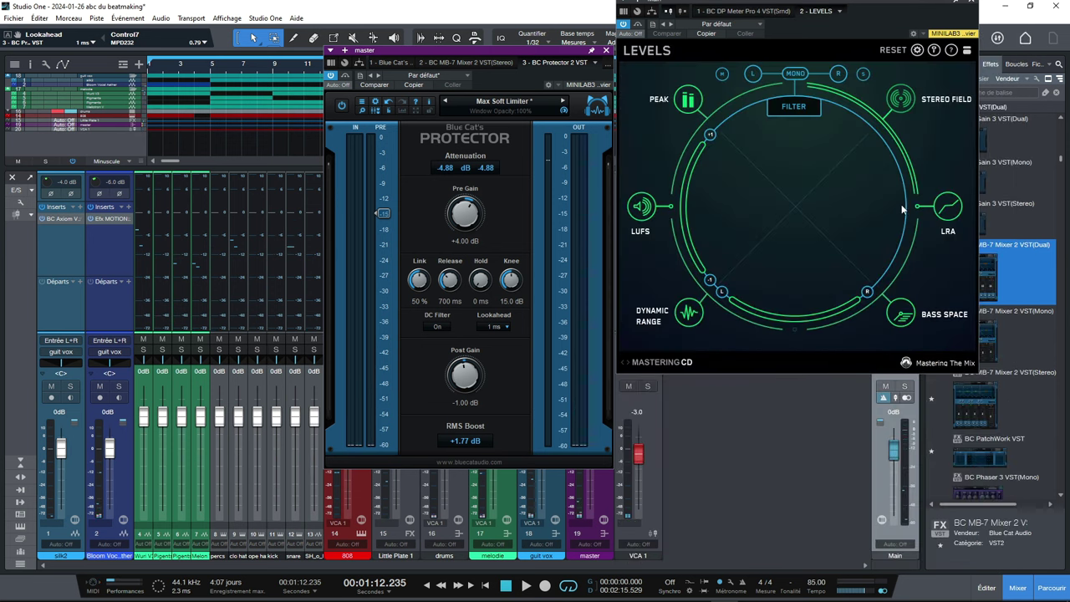
{"action": "mouse_move", "coordinate": [953, 212]}
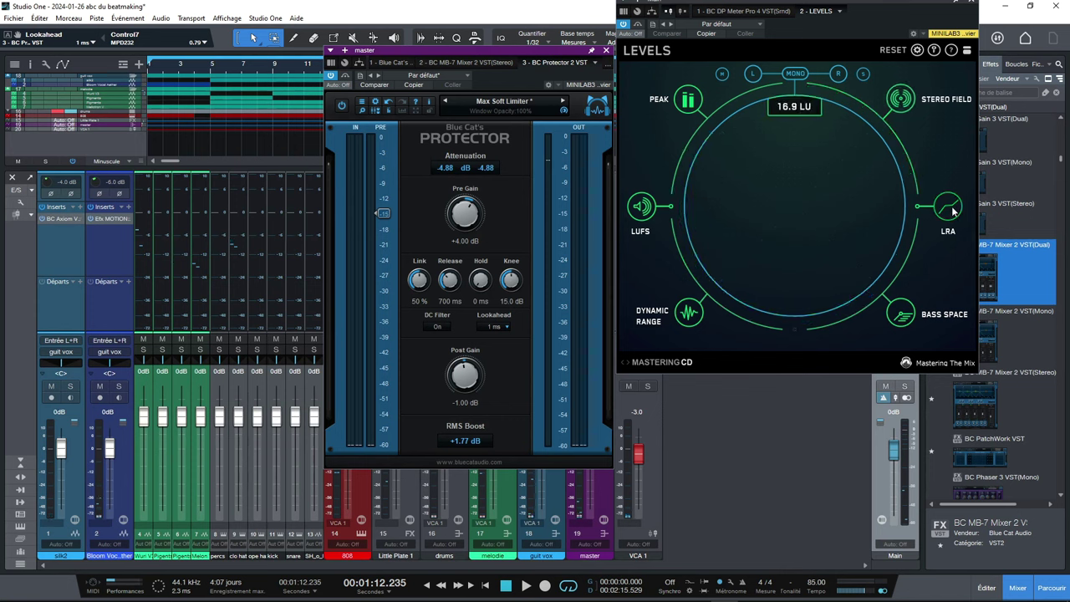
{"action": "left_click", "coordinate": [639, 207]}
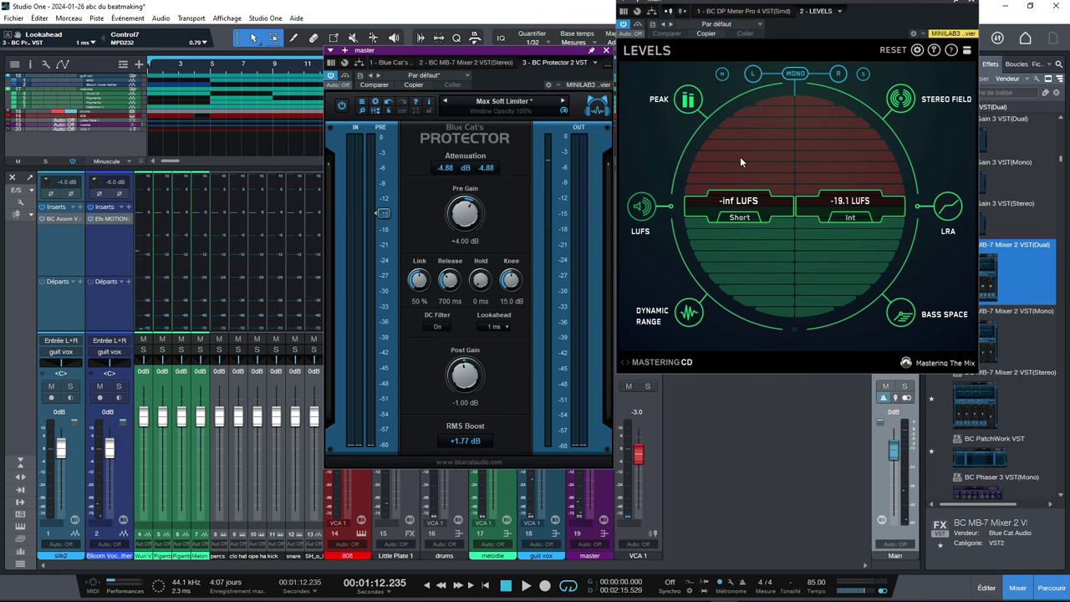
{"action": "left_click", "coordinate": [742, 10]}
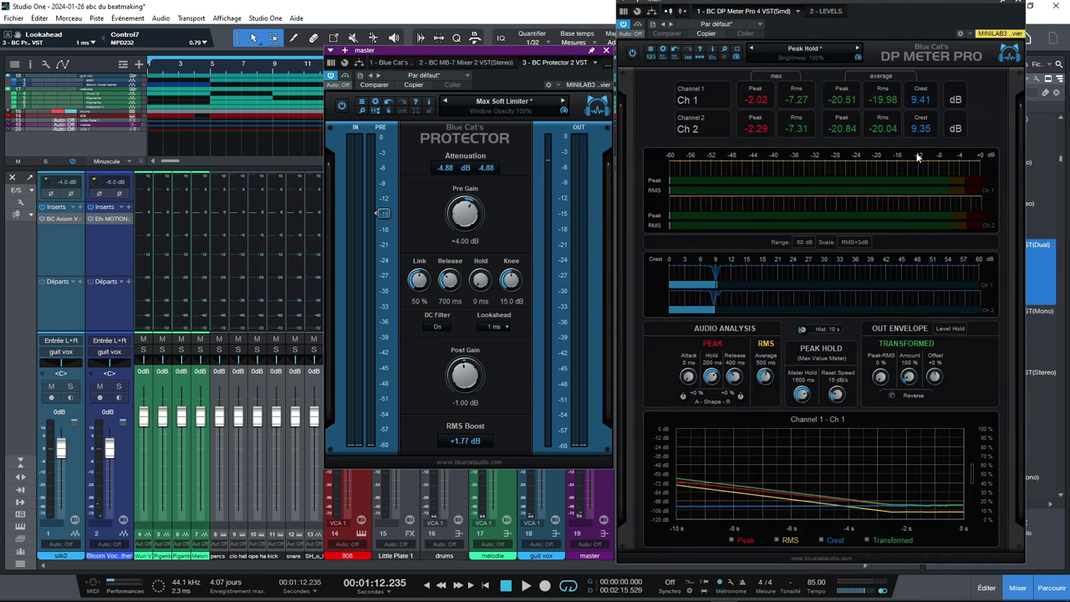
{"action": "left_click", "coordinate": [1020, 5]}
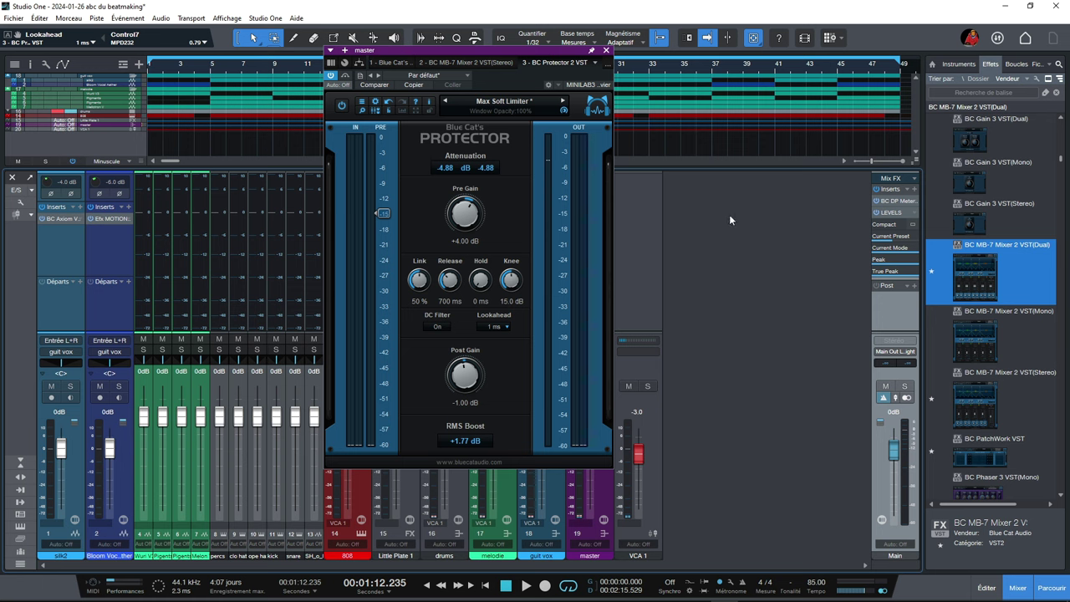
Open BC Destructor on the 808 channel and hide the analysis graphs of its Preamp and Post-Filter sections
{"action": "left_click_drag", "start_coordinate": [560, 53], "coordinate": [894, 52]}
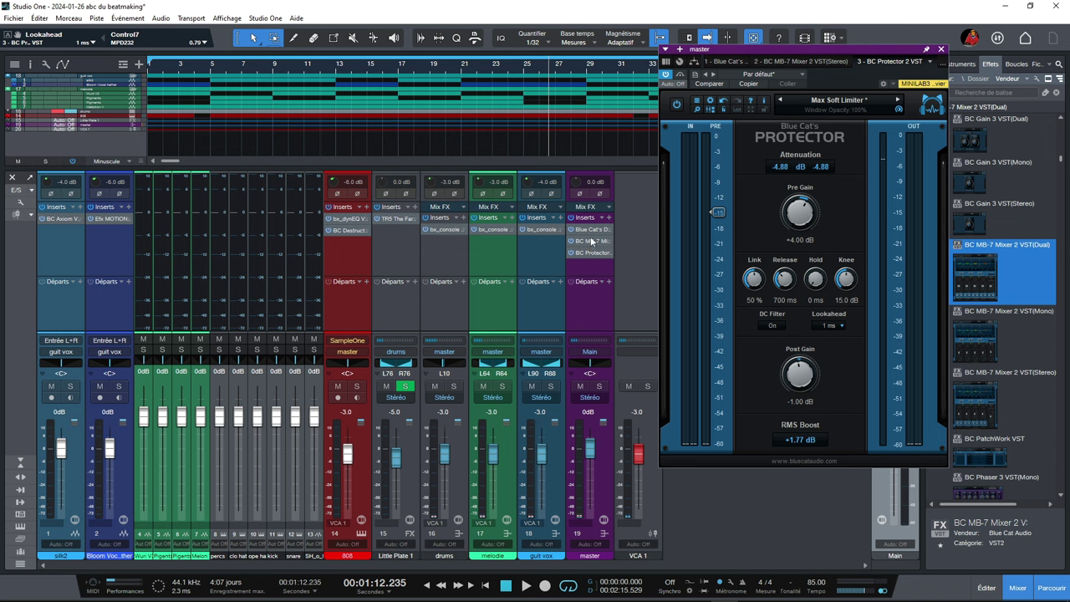
{"action": "left_click", "coordinate": [345, 232]}
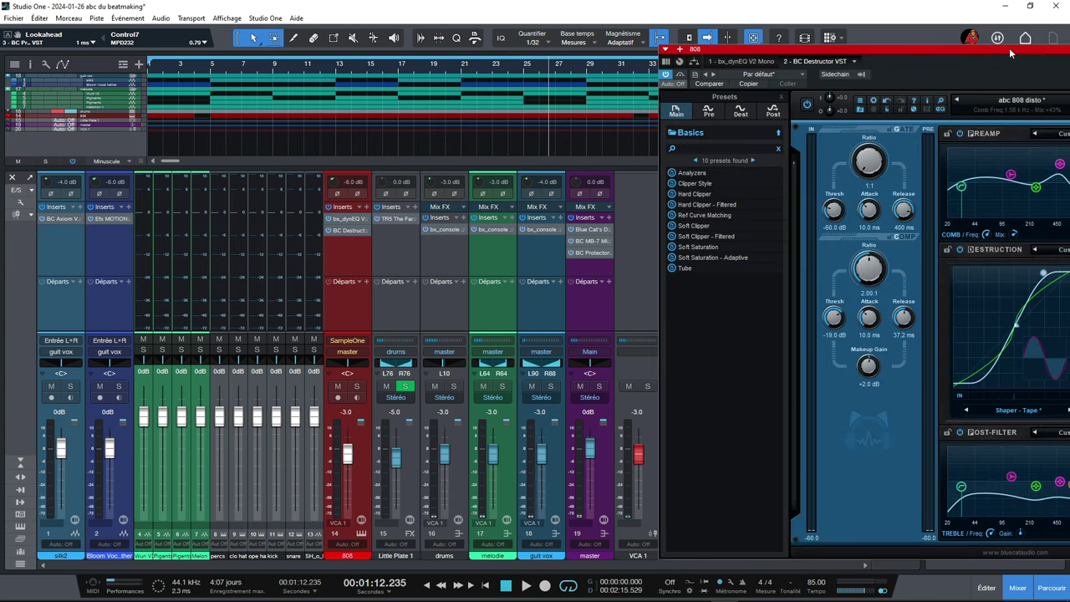
{"action": "left_click_drag", "start_coordinate": [1009, 48], "coordinate": [769, 50]}
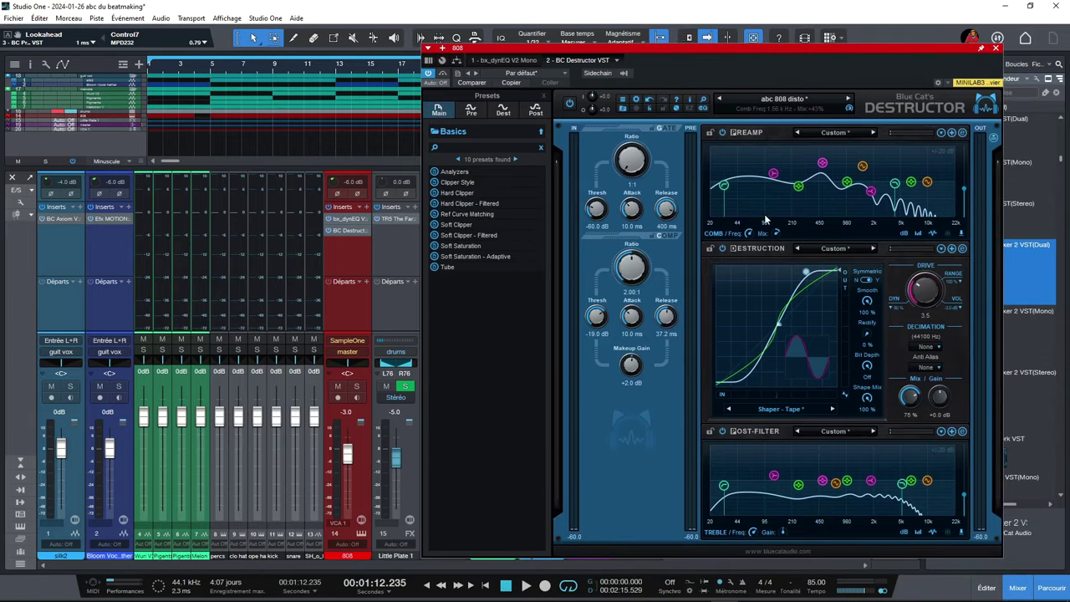
{"action": "left_click", "coordinate": [961, 133]}
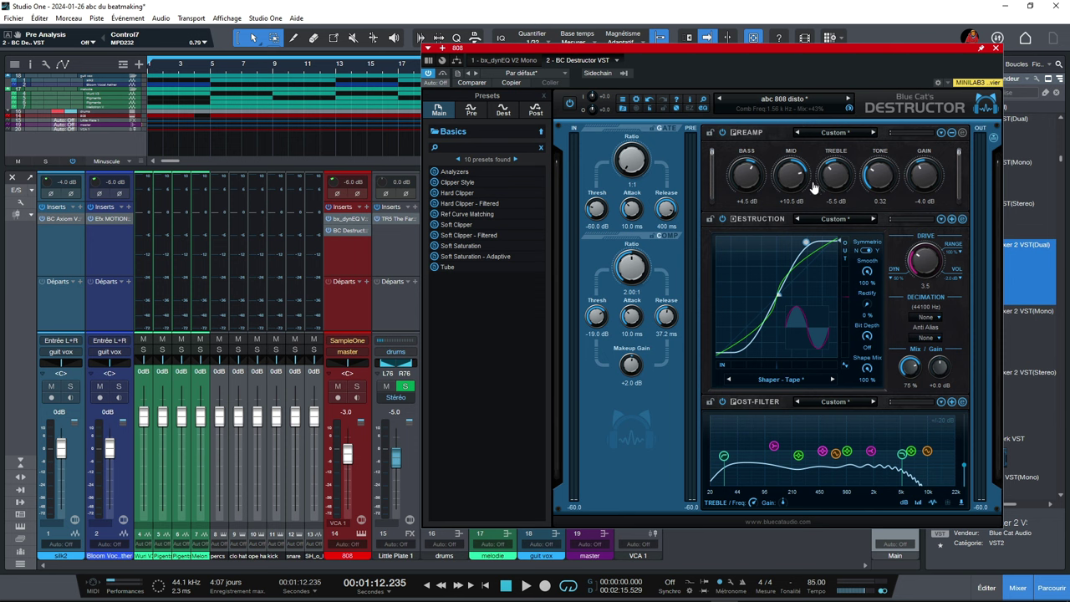
{"action": "left_click", "coordinate": [961, 401]}
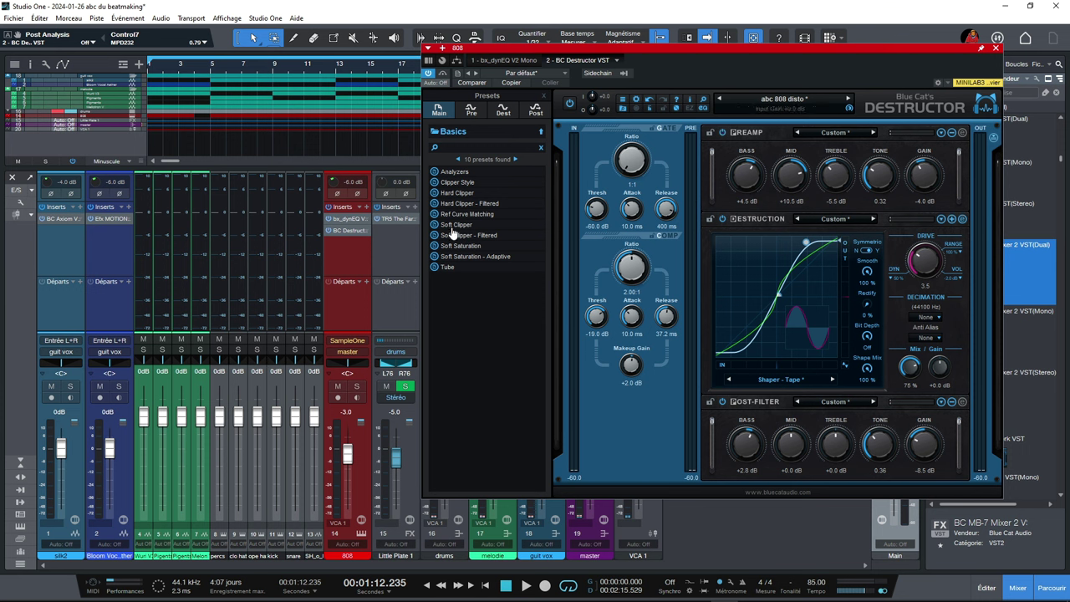
View Destructor's factory preset categories, then close the plug-in
{"action": "left_click", "coordinate": [540, 132]}
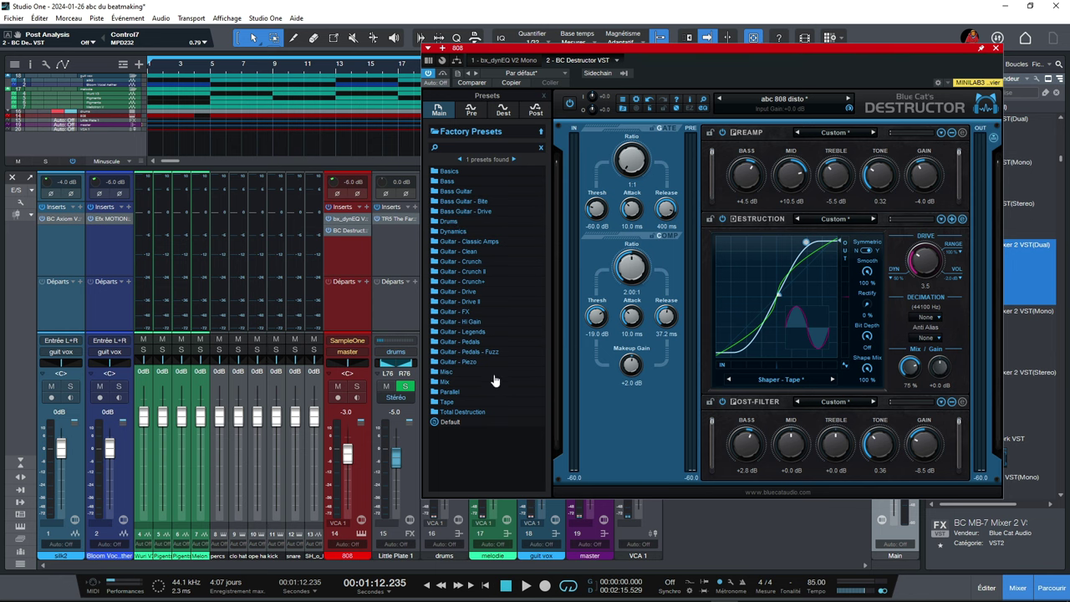
{"action": "left_click", "coordinate": [994, 48]}
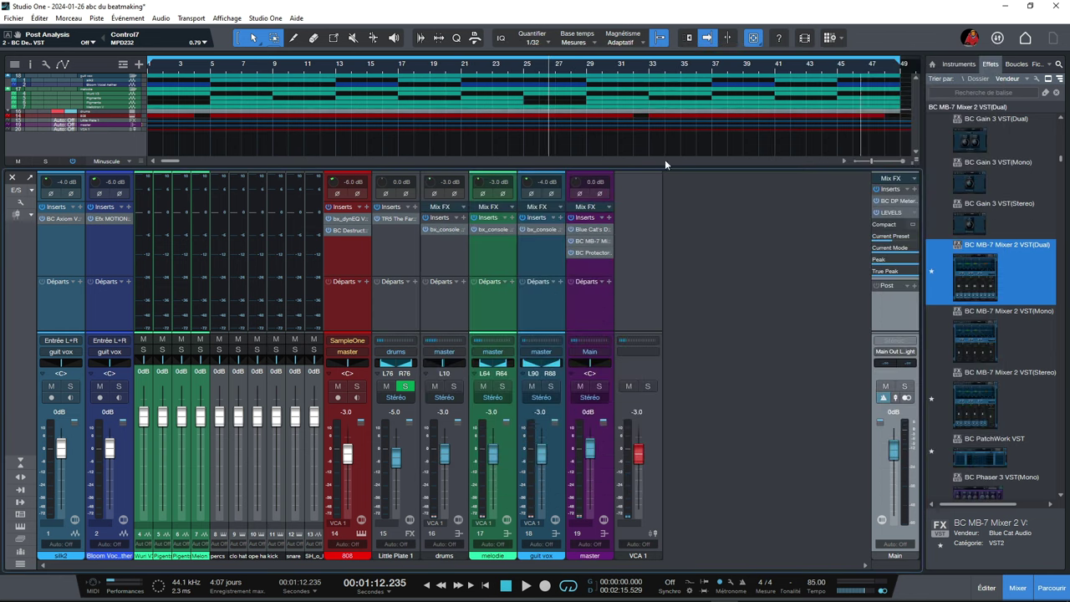
Open BC Axiom on the silk2 channel, review the built-in effect categories for an empty Pre FX A slot, then close it
{"action": "left_click", "coordinate": [65, 219]}
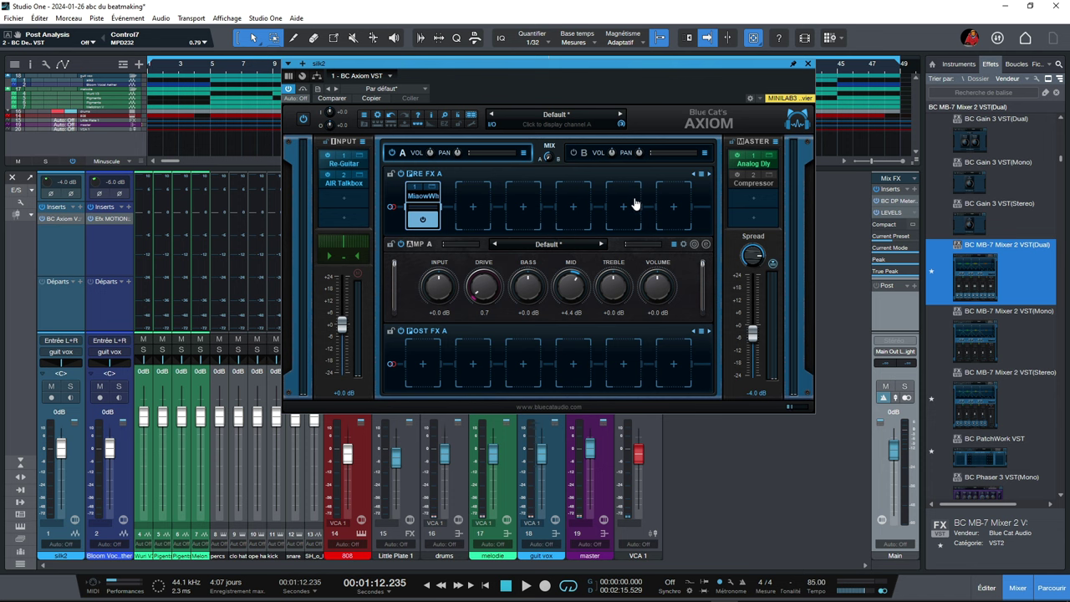
{"action": "left_click", "coordinate": [473, 209]}
{"action": "mouse_move", "coordinate": [544, 218]}
{"action": "mouse_move", "coordinate": [639, 217]}
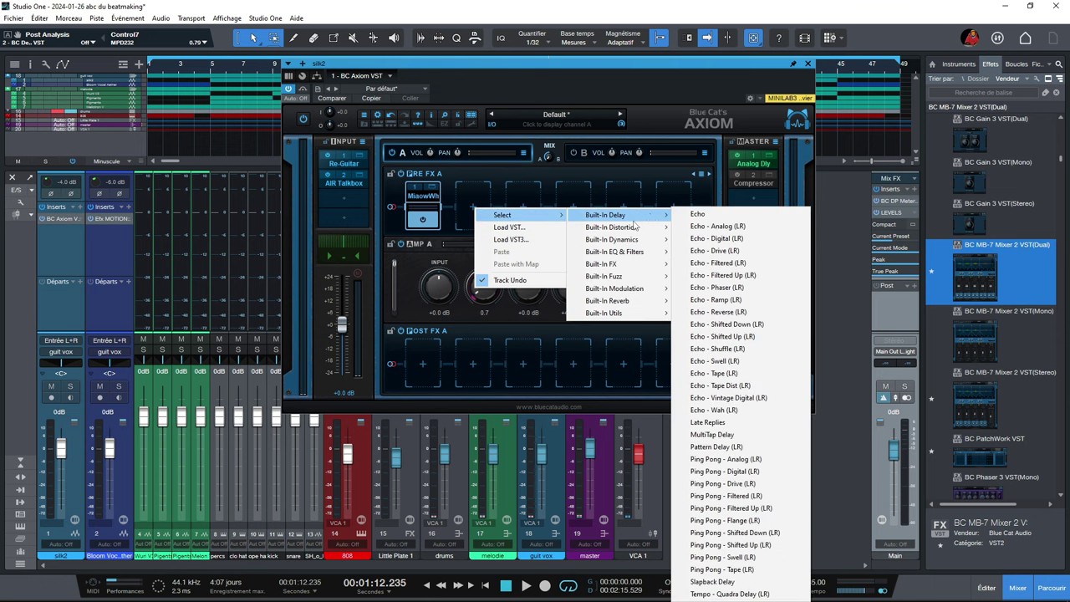
{"action": "mouse_move", "coordinate": [633, 255]}
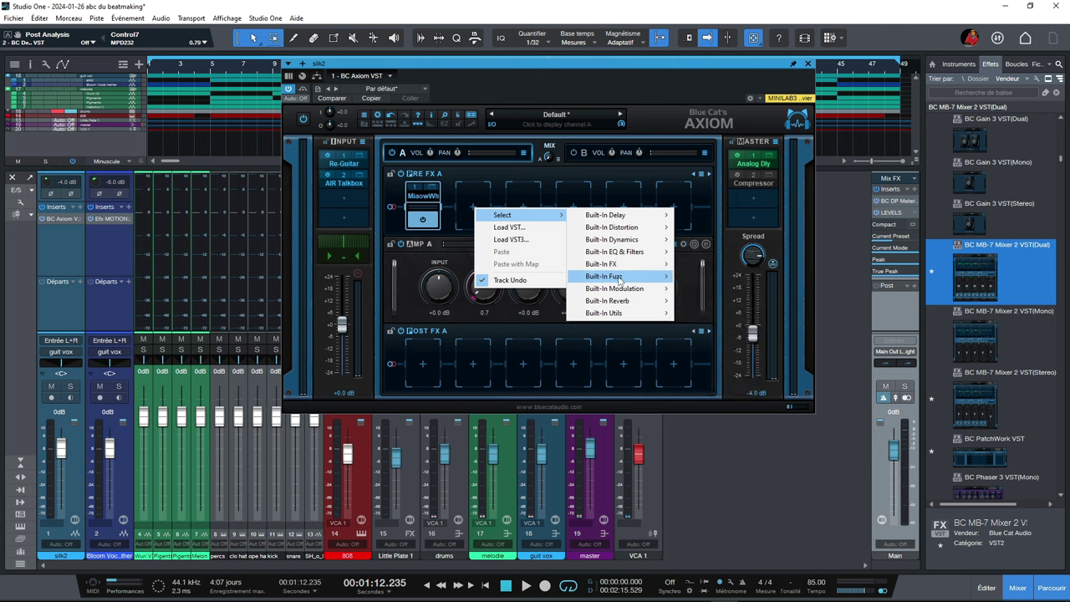
{"action": "mouse_move", "coordinate": [621, 280]}
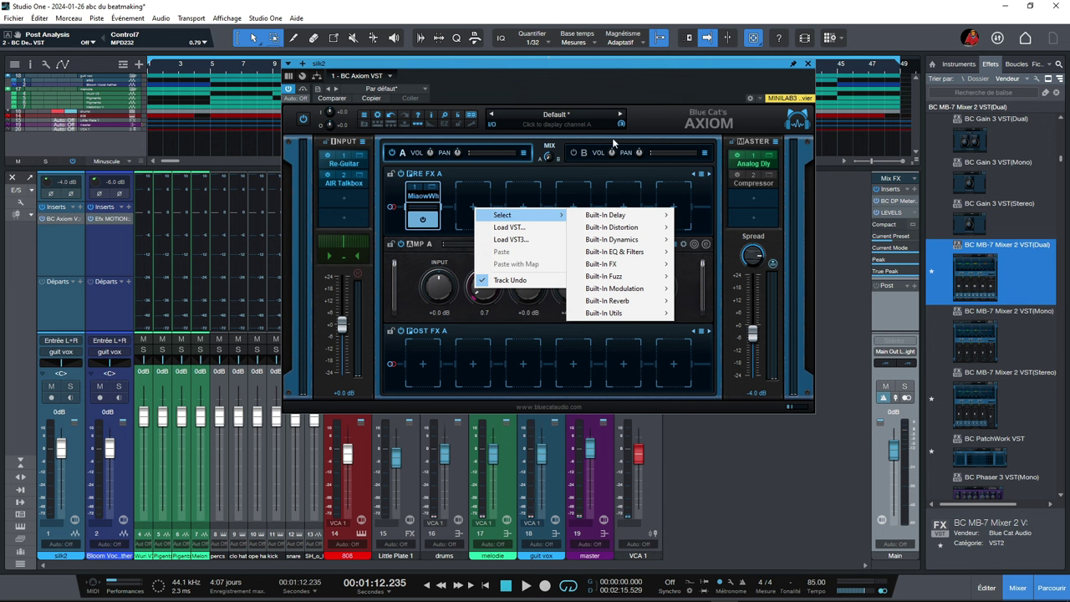
{"action": "left_click", "coordinate": [846, 211]}
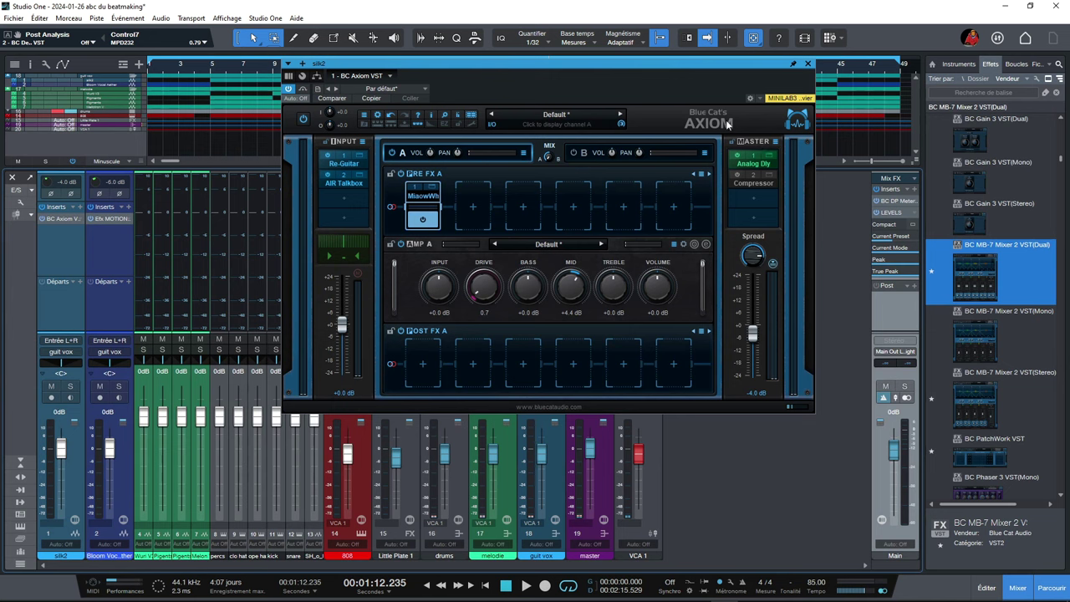
{"action": "left_click", "coordinate": [807, 64]}
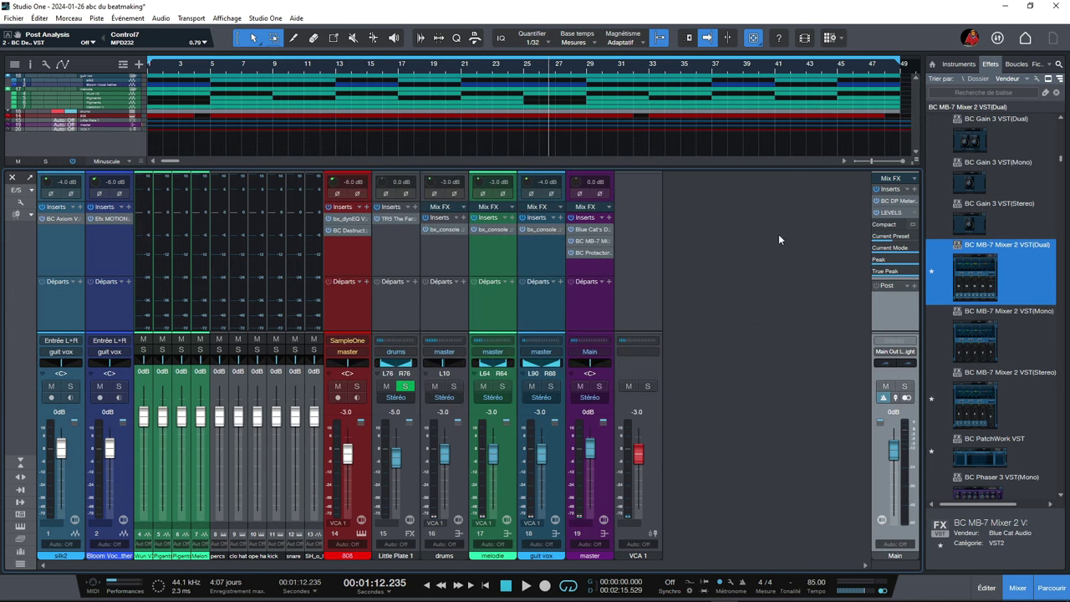
Collapse the LEVELS parameter display in the Main channel's inserts and look through the Blue Cat plug-ins in the effects browser
{"action": "left_click", "coordinate": [913, 215]}
{"action": "left_click", "coordinate": [915, 279]}
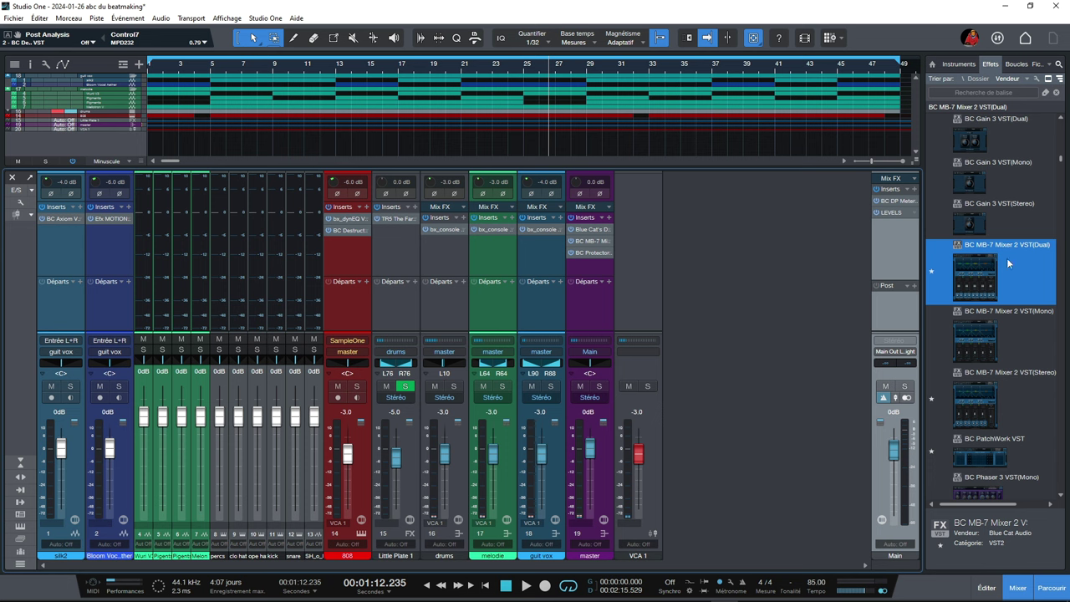
{"action": "scroll", "coordinate": [1002, 243], "scroll_direction": "up", "scroll_amount": 5}
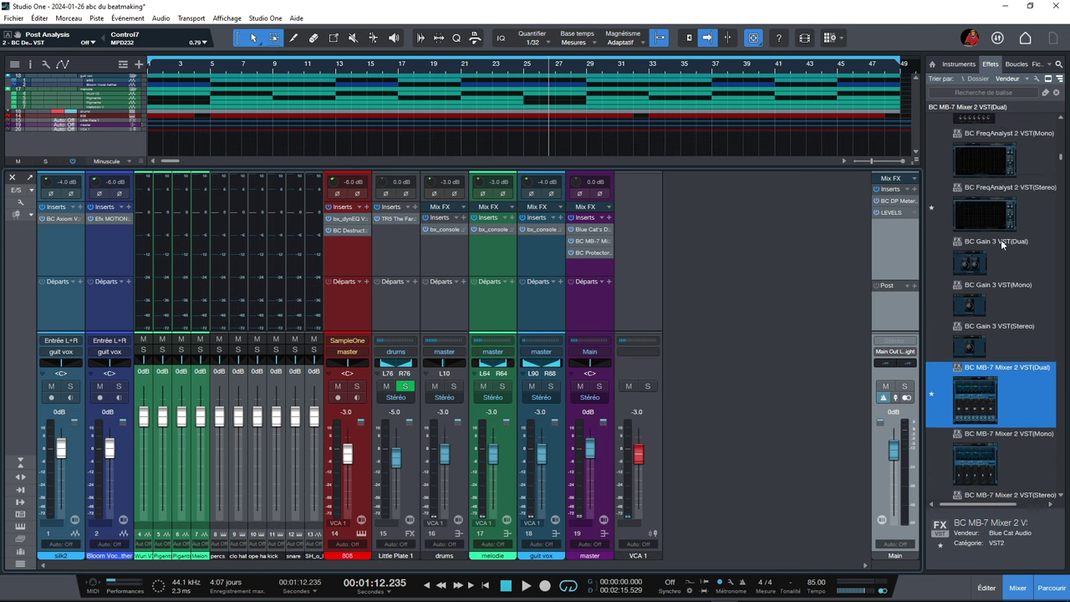